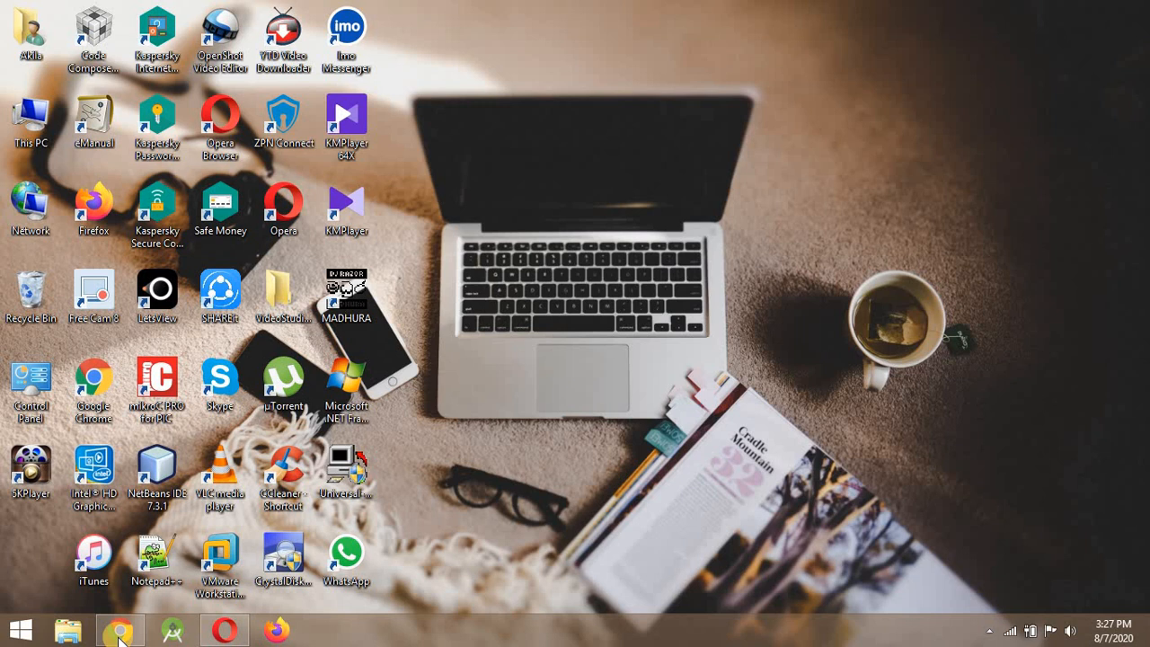
Bring the Chrome window showing the CV-Template site back in front of the desktop.
left_click(119, 631)
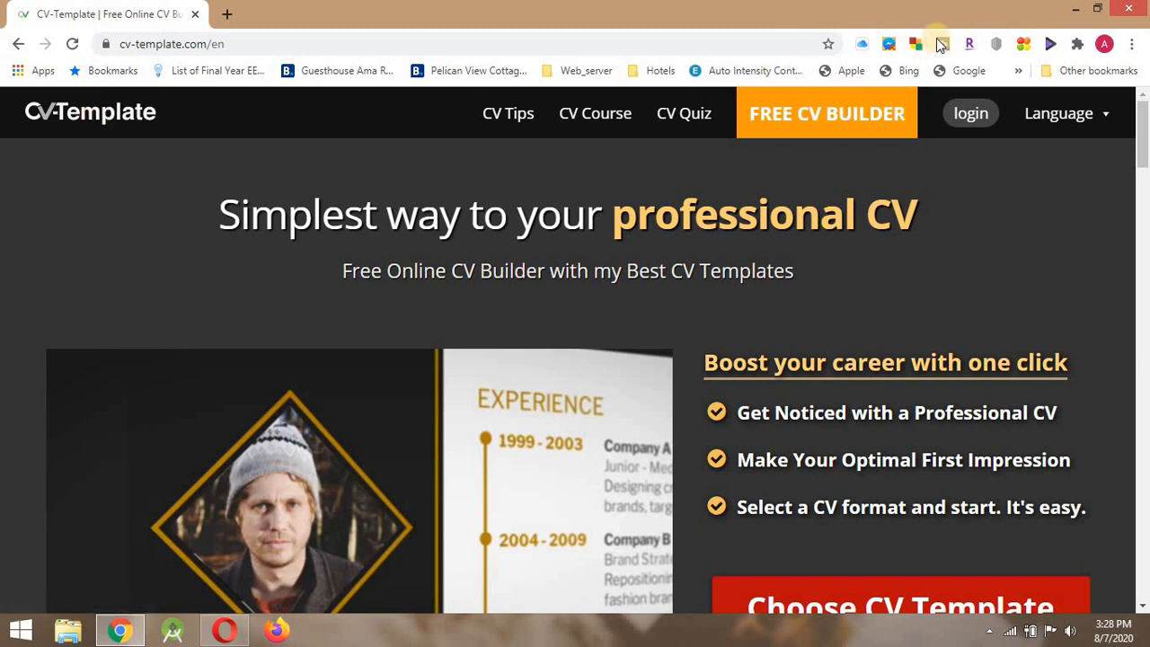
Log in to CV-Template and start a new CV from the My CV's page.
left_click(973, 117)
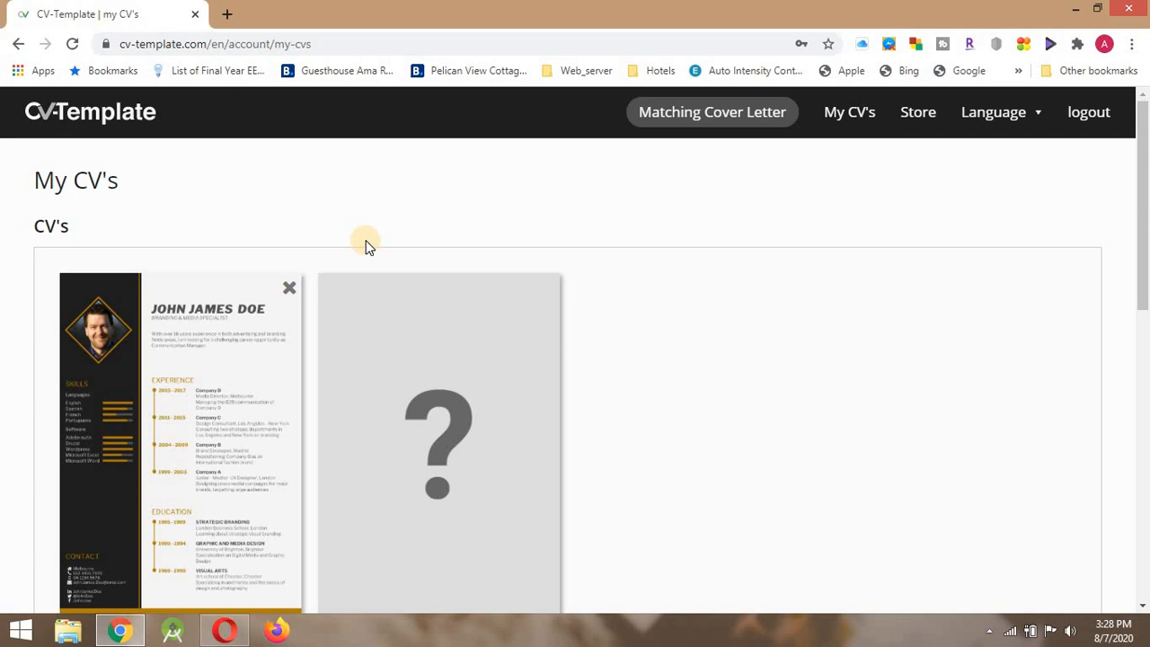
scroll(366, 244, "down", 2)
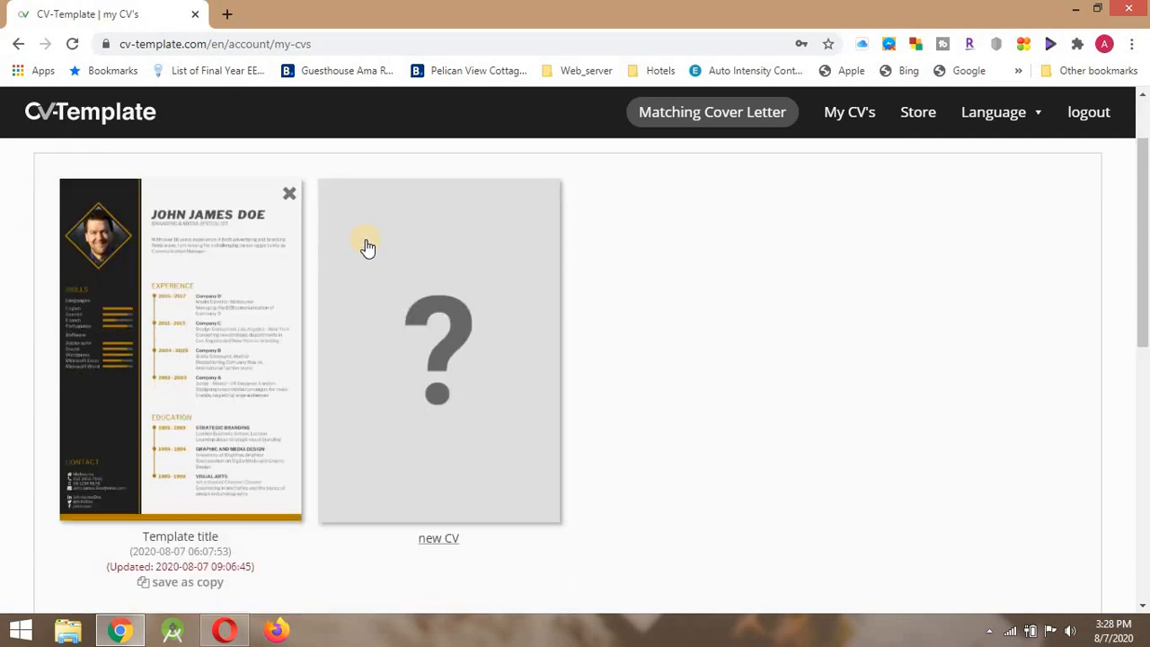
scroll(366, 244, "up", 1)
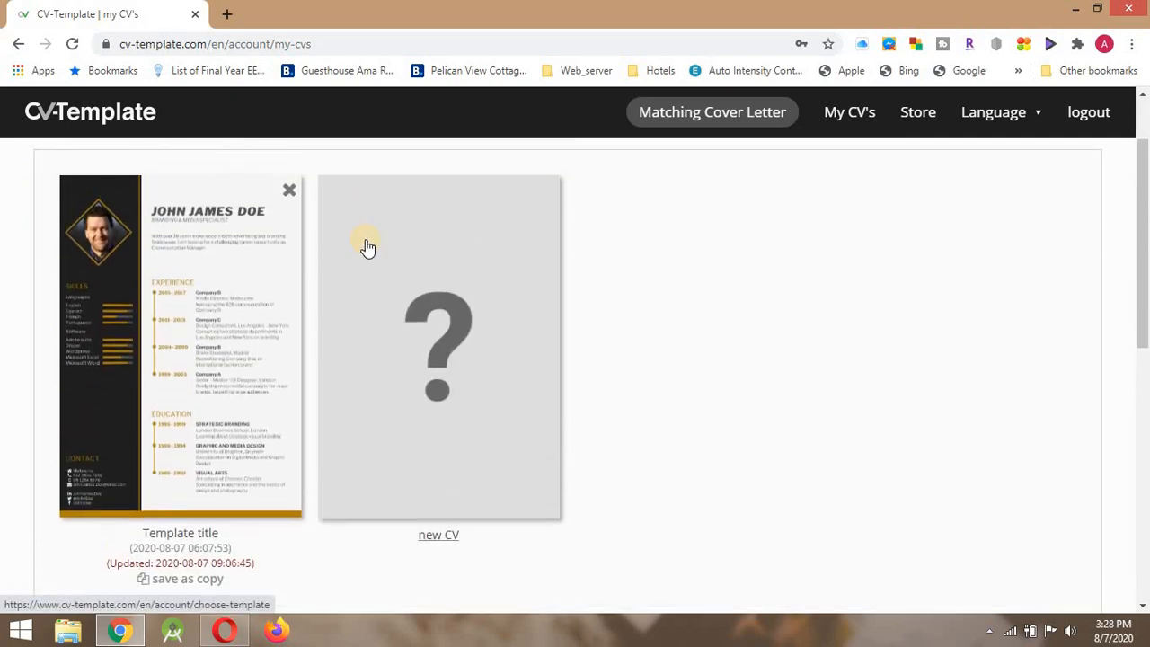
scroll(366, 244, "down", 1)
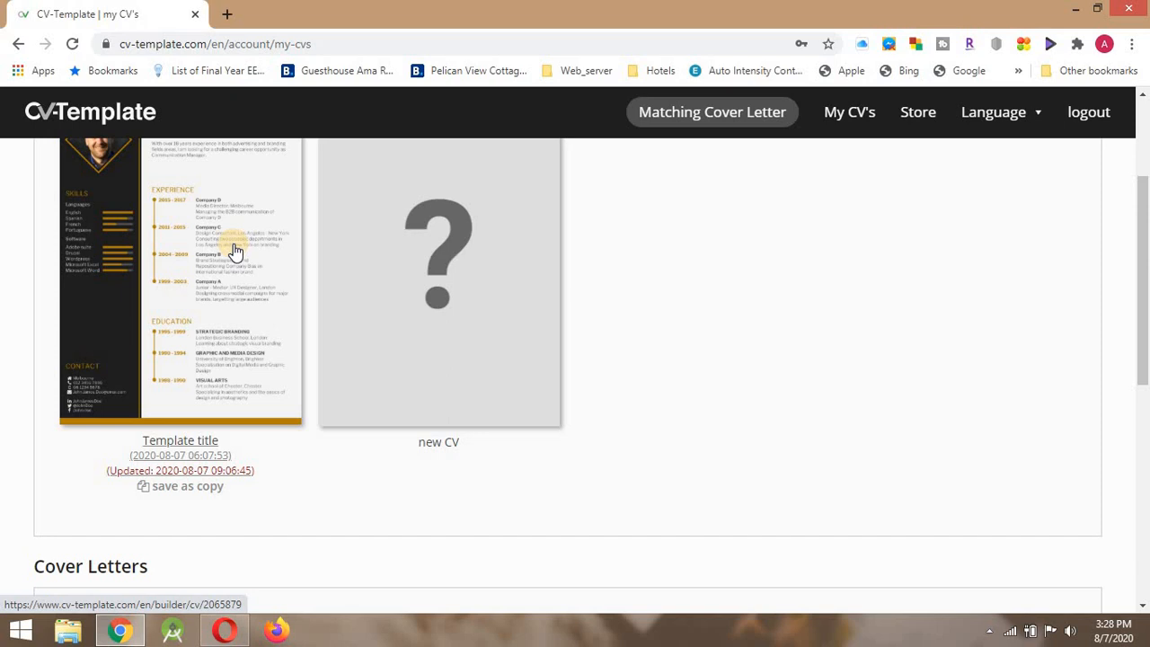
left_click(378, 231)
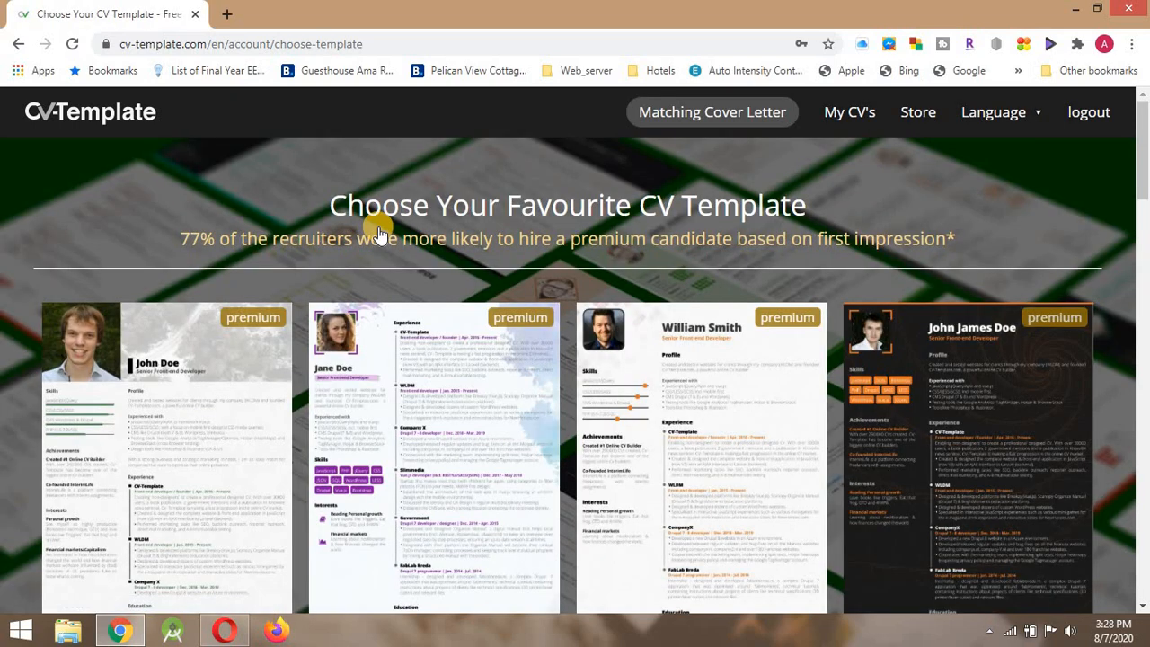
Select the dark-and-gold John James Doe template with the diamond photo frame.
scroll(379, 232, "down", 4)
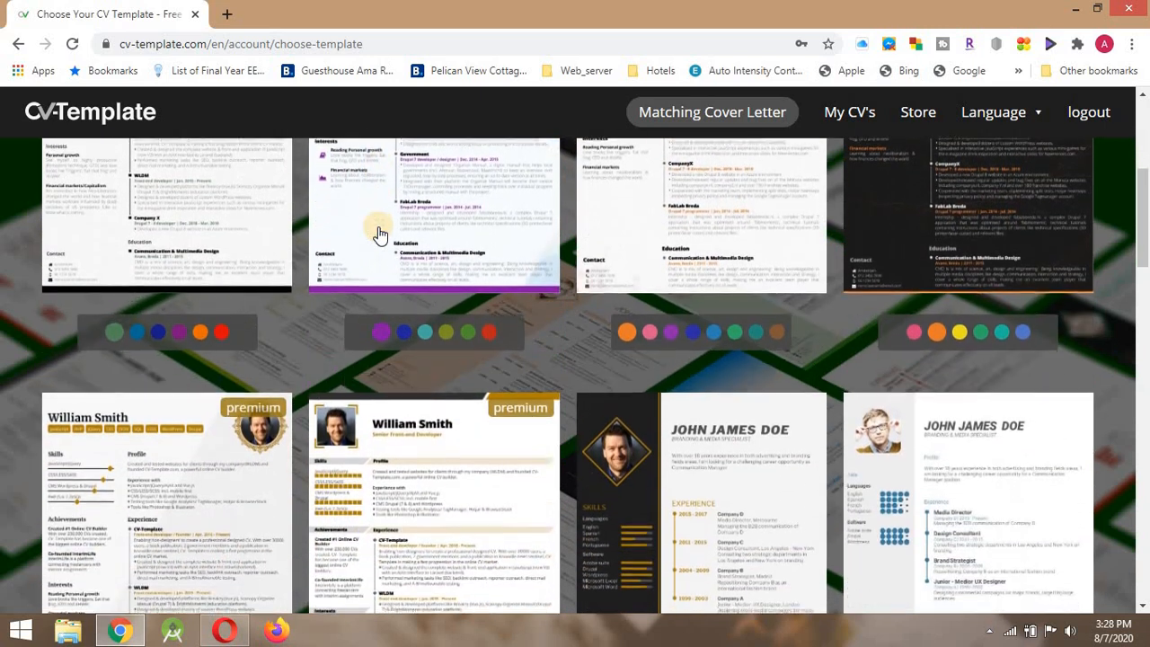
scroll(379, 233, "up", 1)
scroll(378, 232, "up", 1)
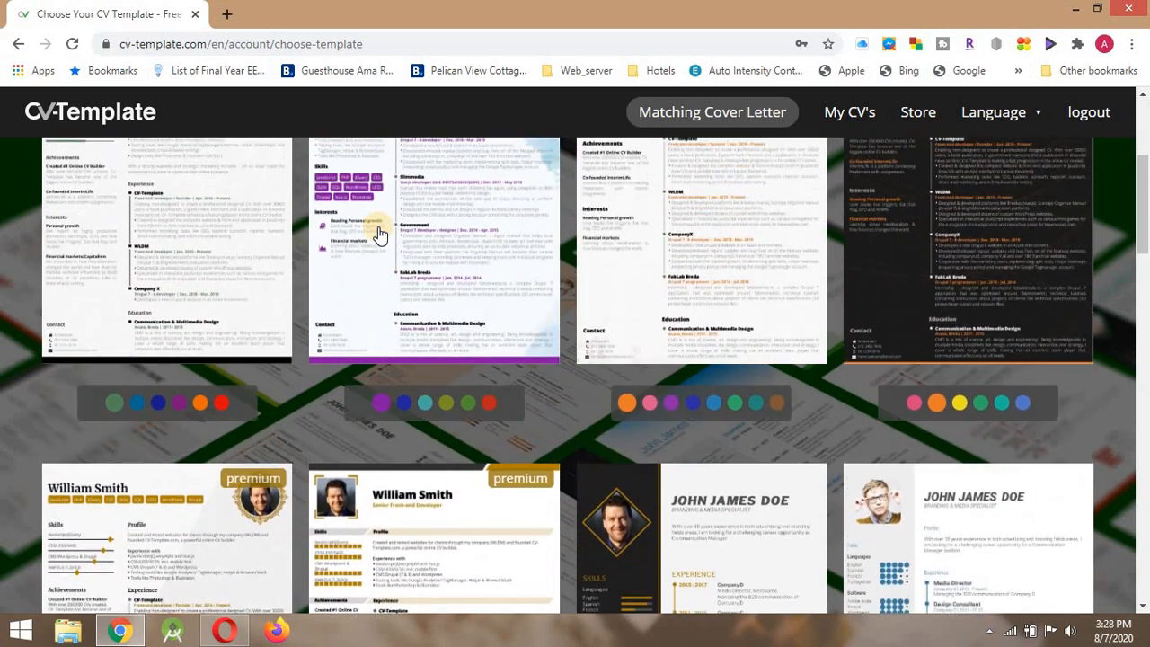
scroll(378, 234, "up", 3)
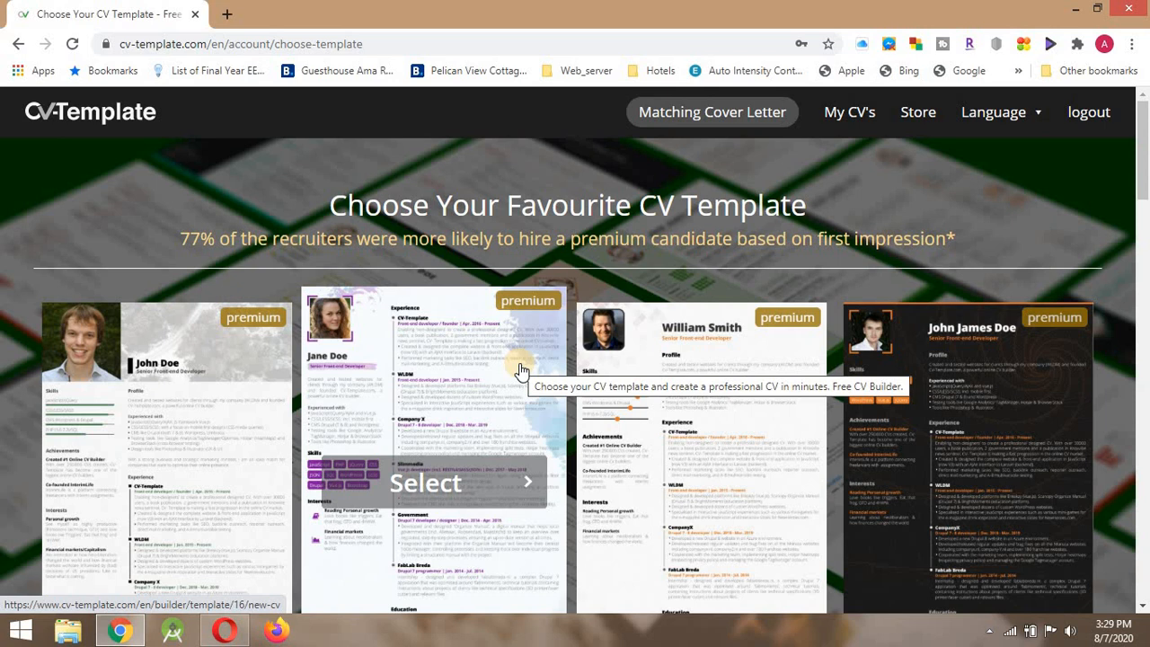
scroll(519, 369, "down", 4)
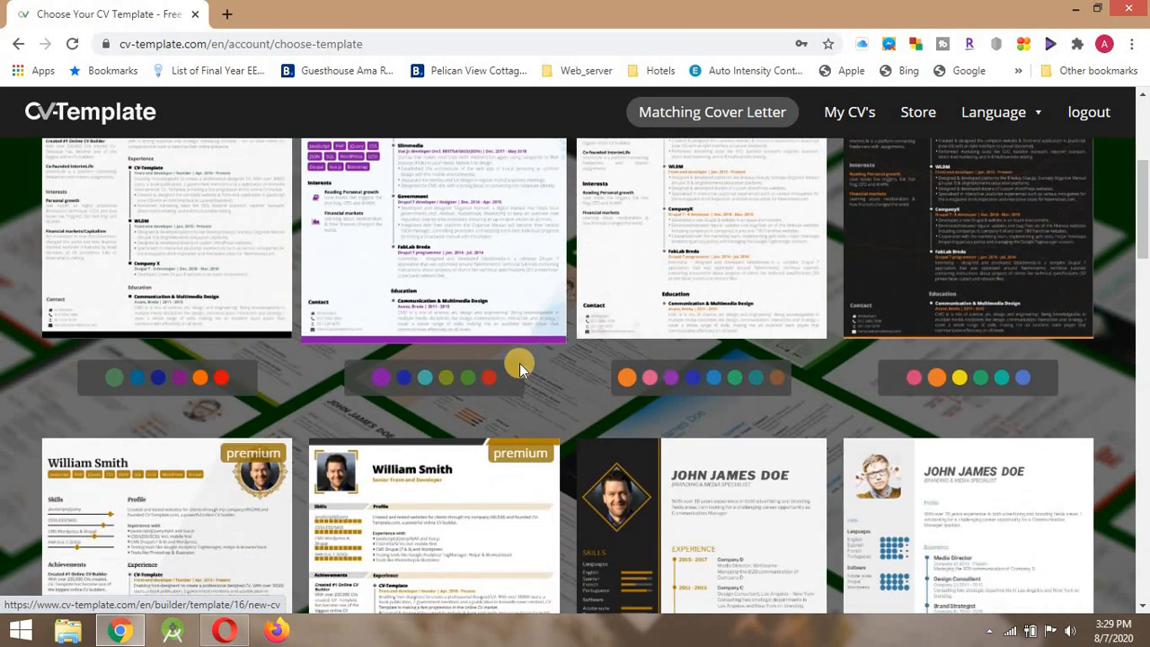
scroll(519, 363, "down", 1)
mouse_move(809, 457)
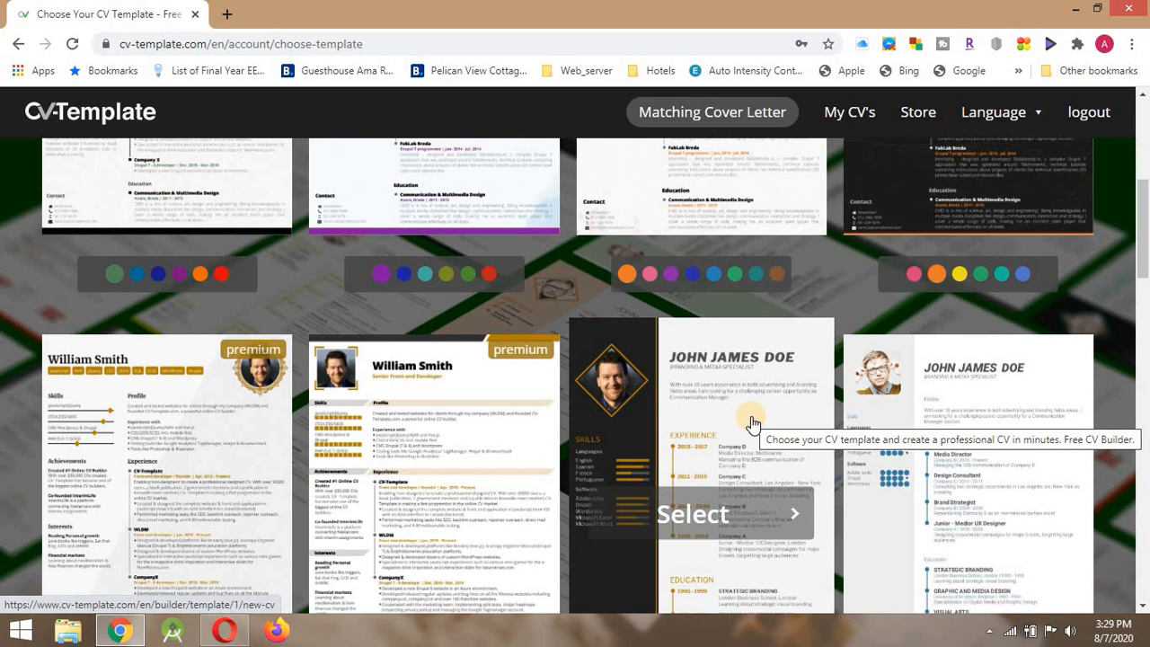
left_click(753, 424)
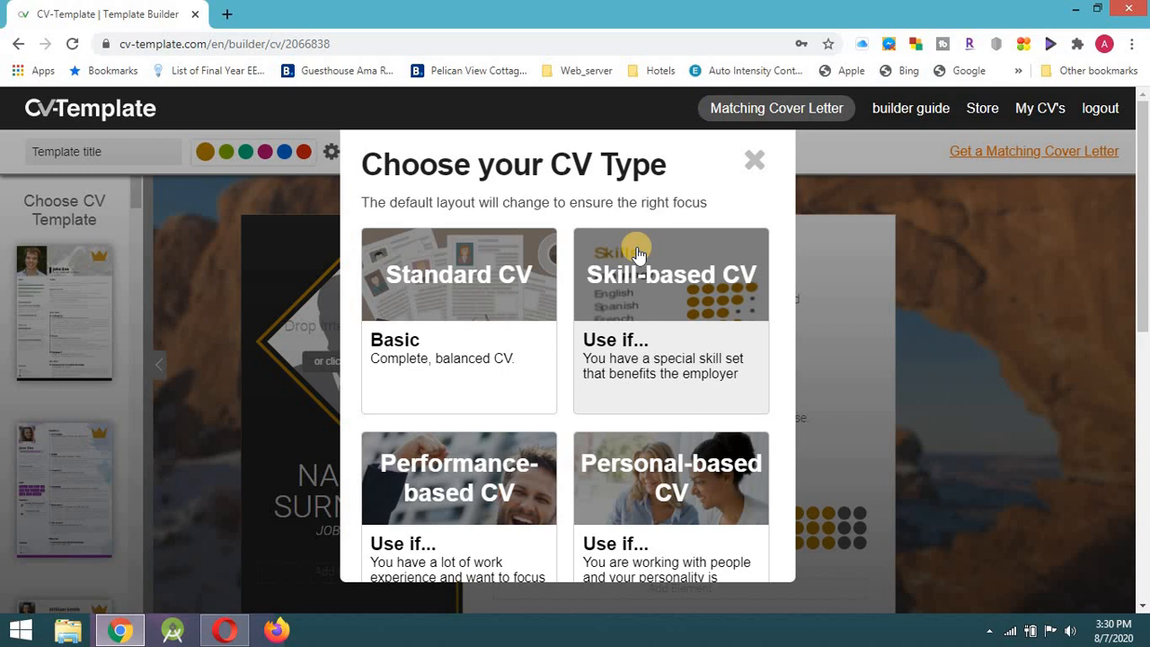
Choose Personal-based CV as the CV type.
scroll(636, 254, "down", 2)
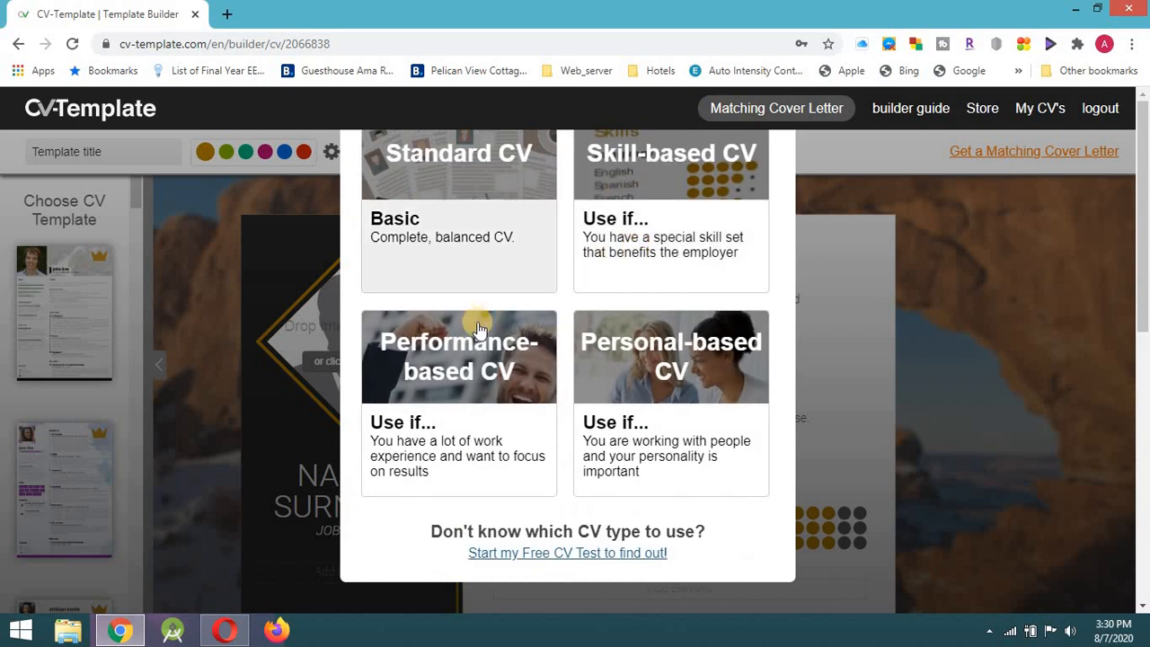
mouse_move(447, 348)
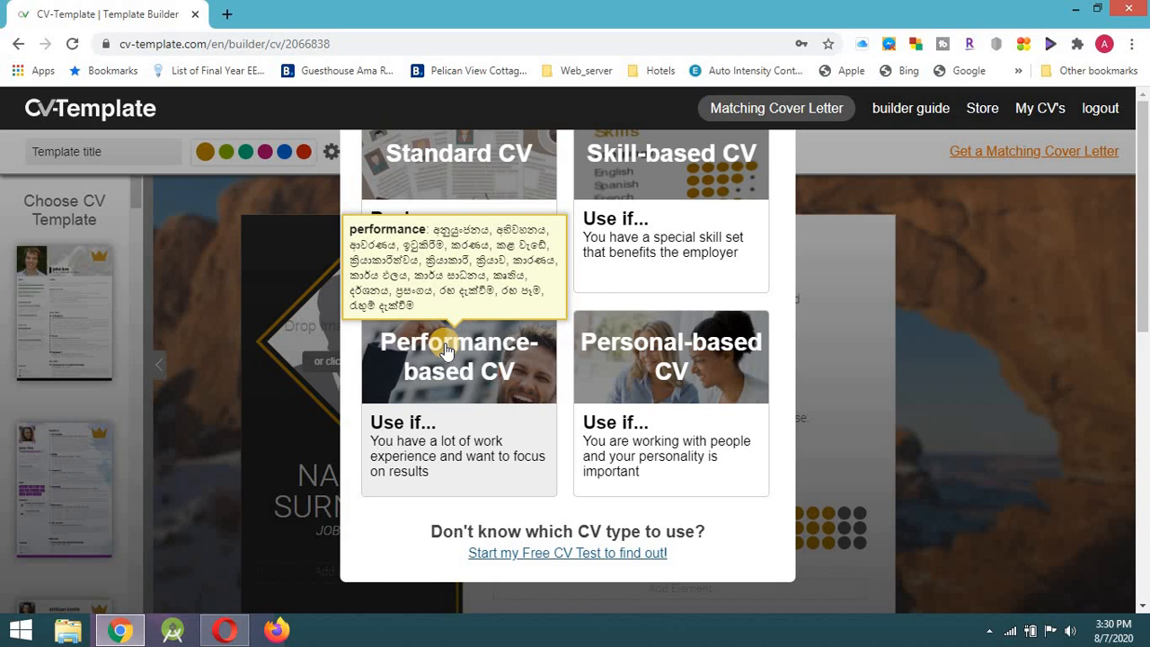
left_click(654, 368)
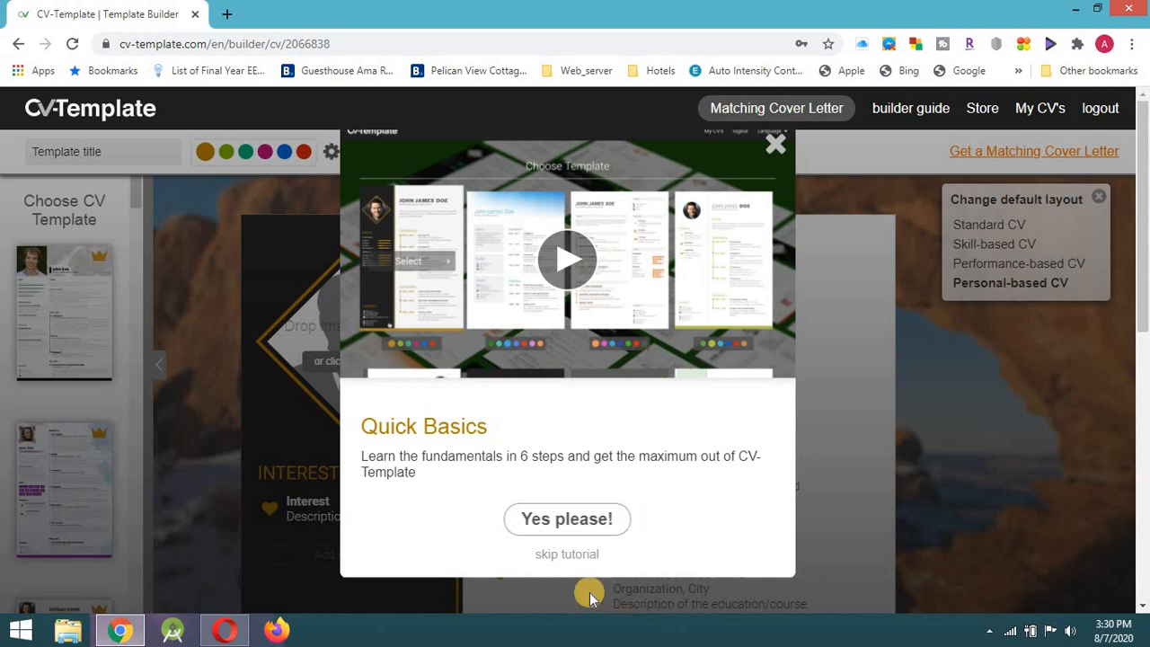
Skip the tutorial and enter the candidate's first name and surname in the header.
left_click(566, 556)
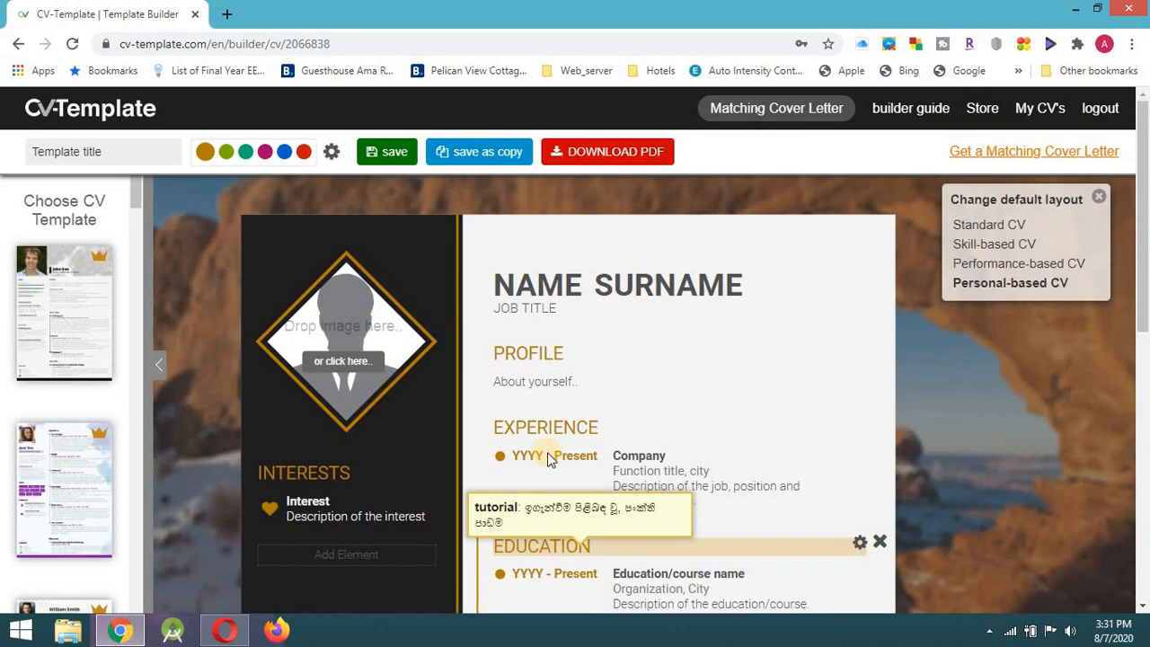
scroll(478, 379, "down", 1)
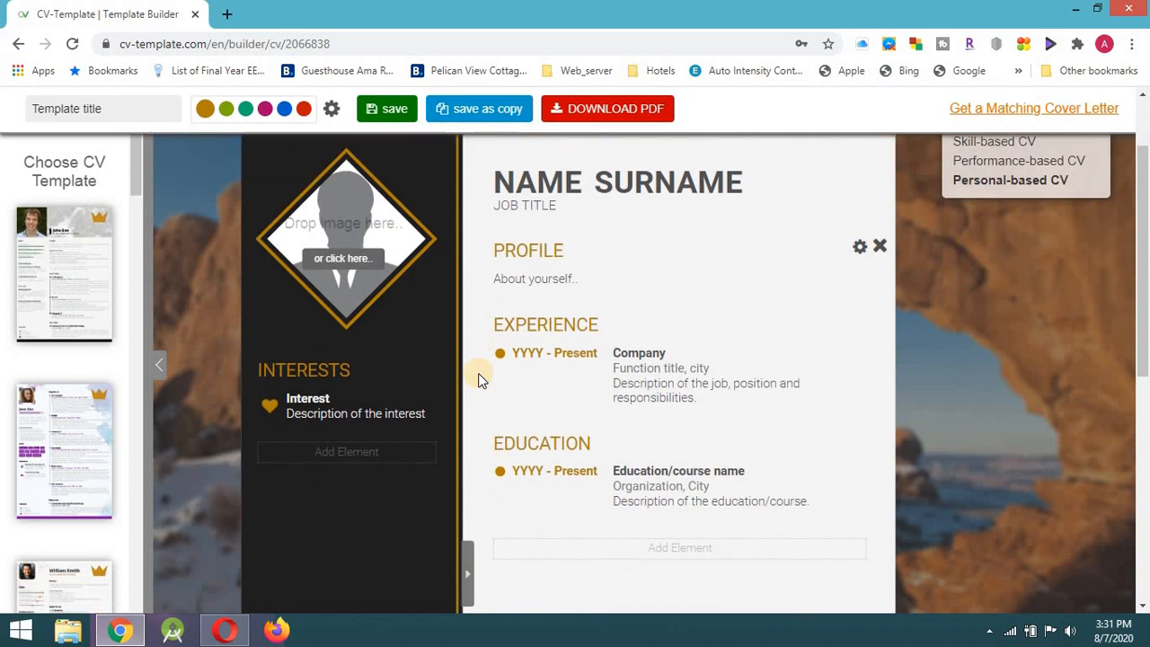
double_click(549, 188)
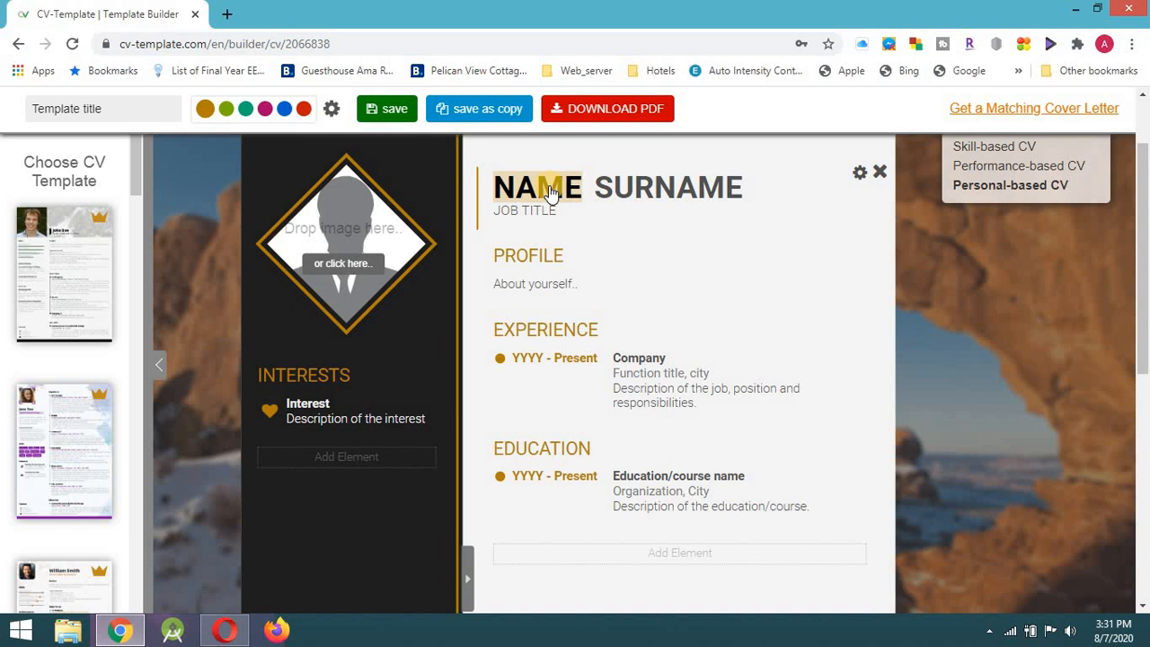
key("Tab")
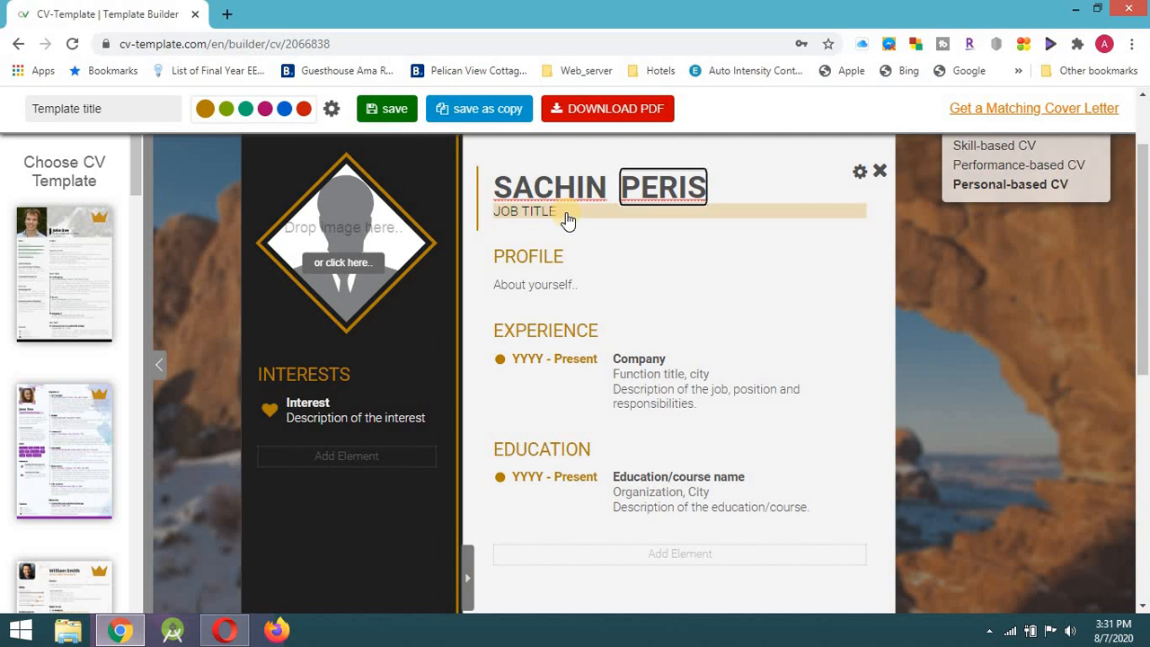
Set the job title to SOCIAL MEDIA INFLUENCER and delete the Profile section.
left_click(568, 220)
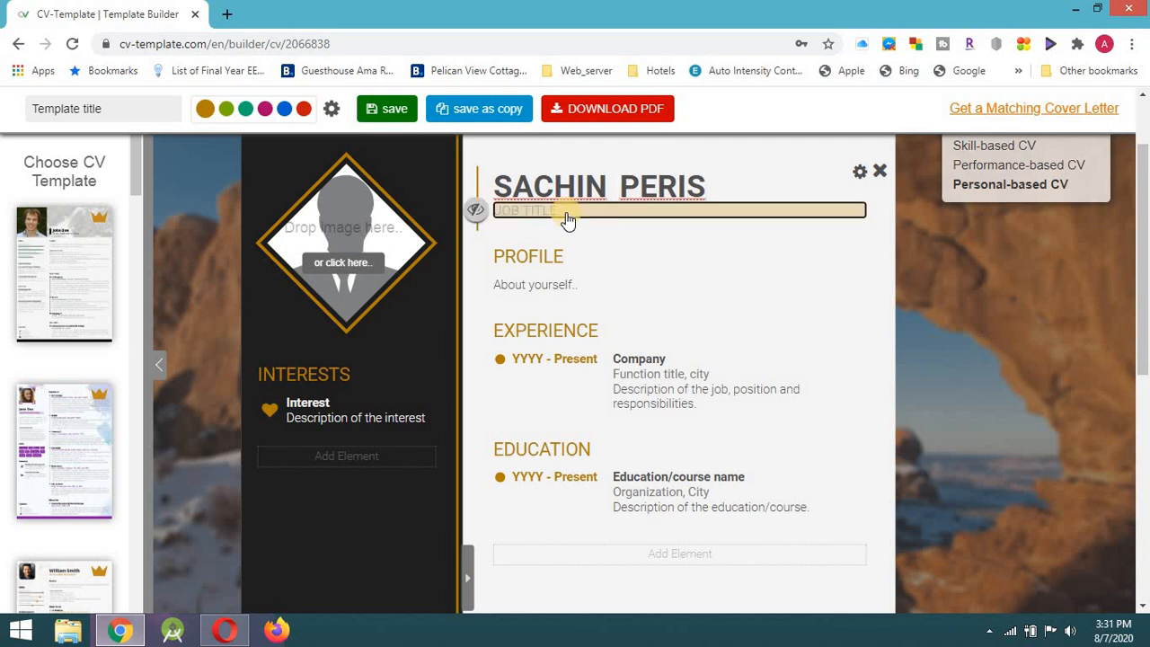
type("S")
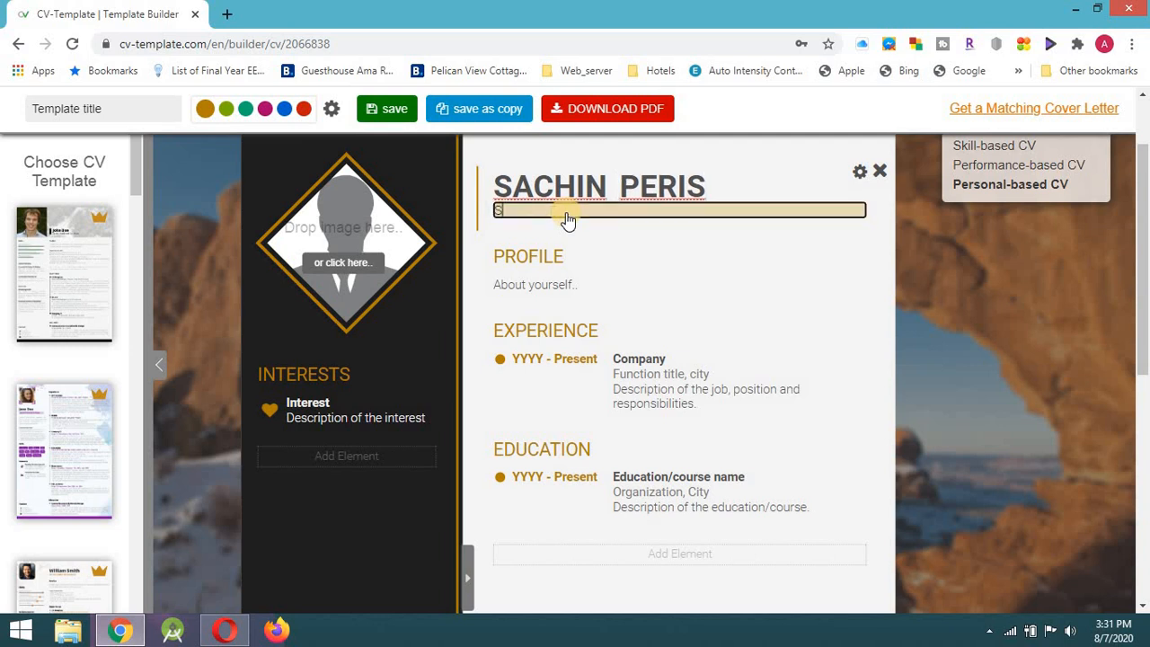
type("OCIAL MEDIA INFLUENCER")
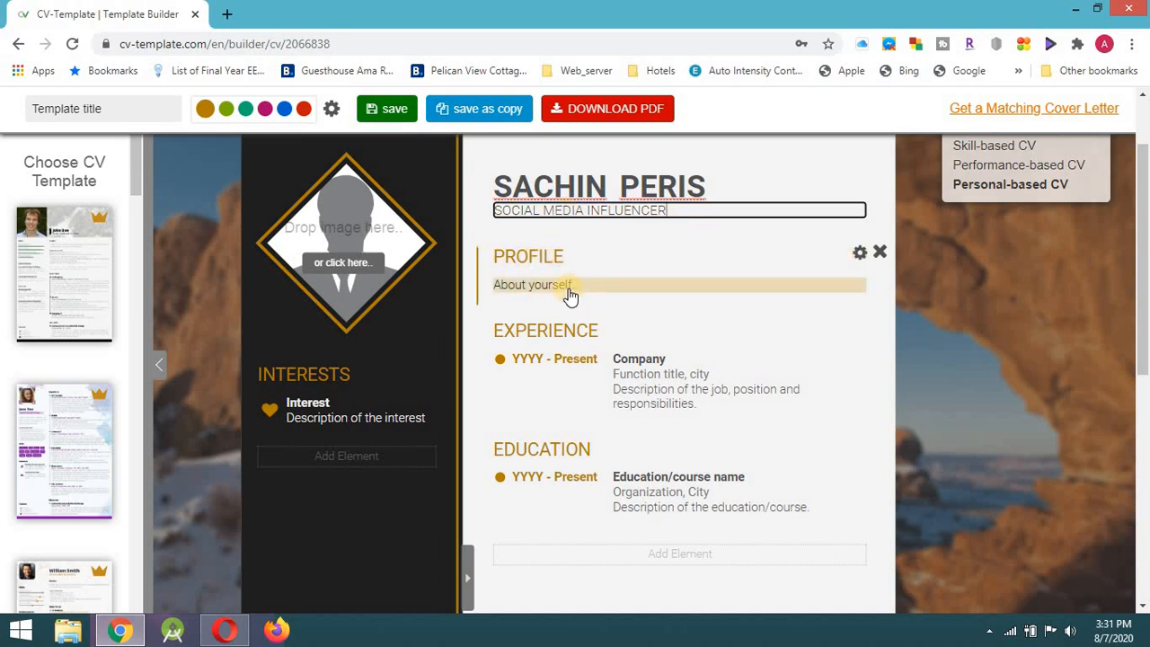
left_click(879, 257)
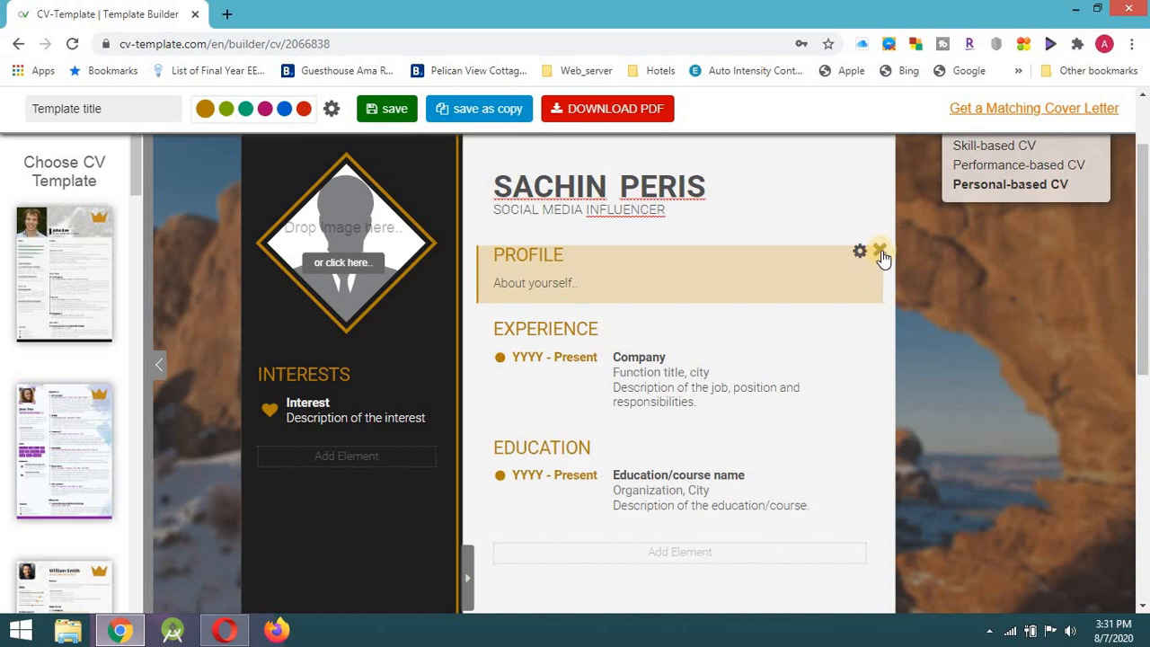
left_click(880, 248)
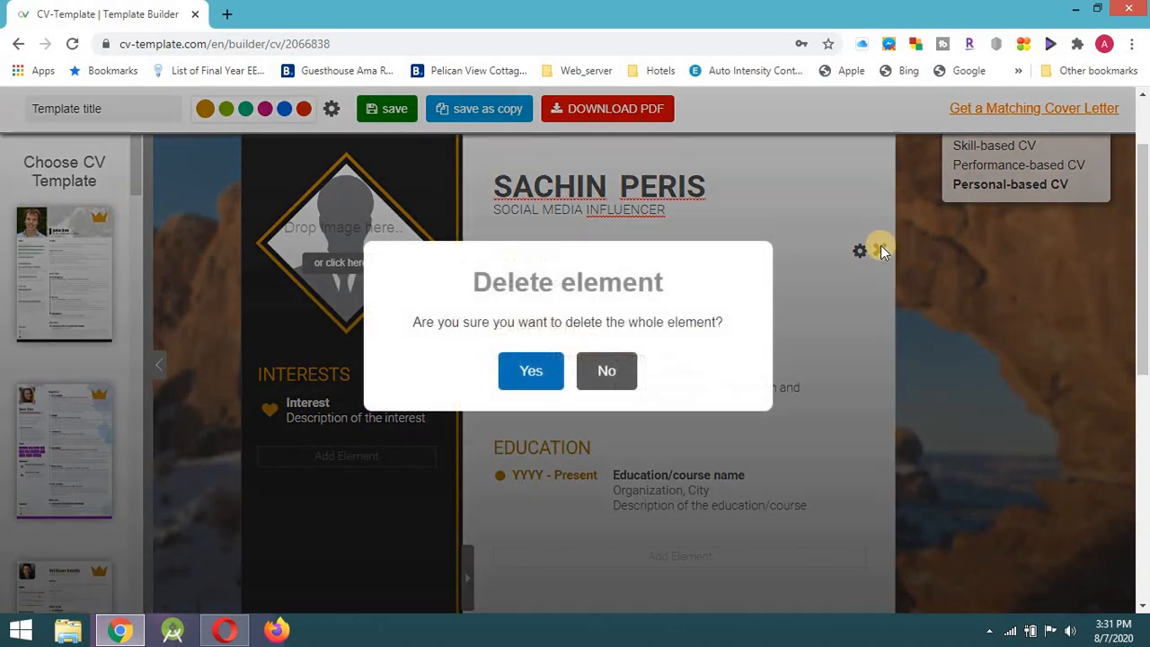
left_click(548, 370)
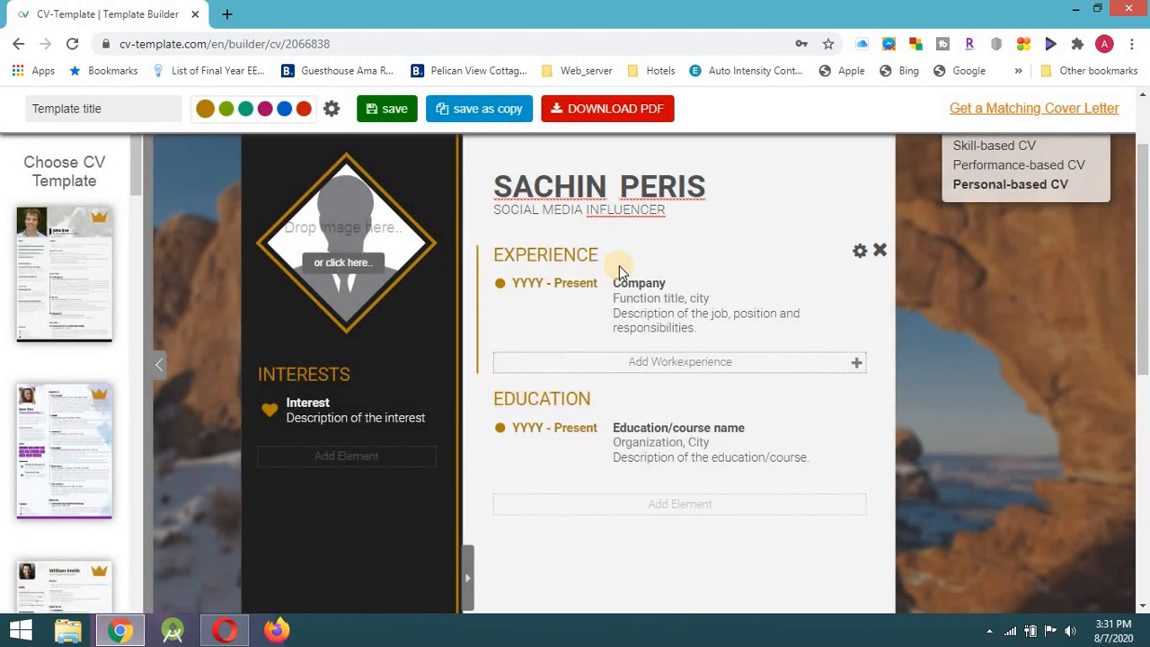
Set the first job's start year to 2019 and paste the YouTube channel as its company.
left_click(528, 286)
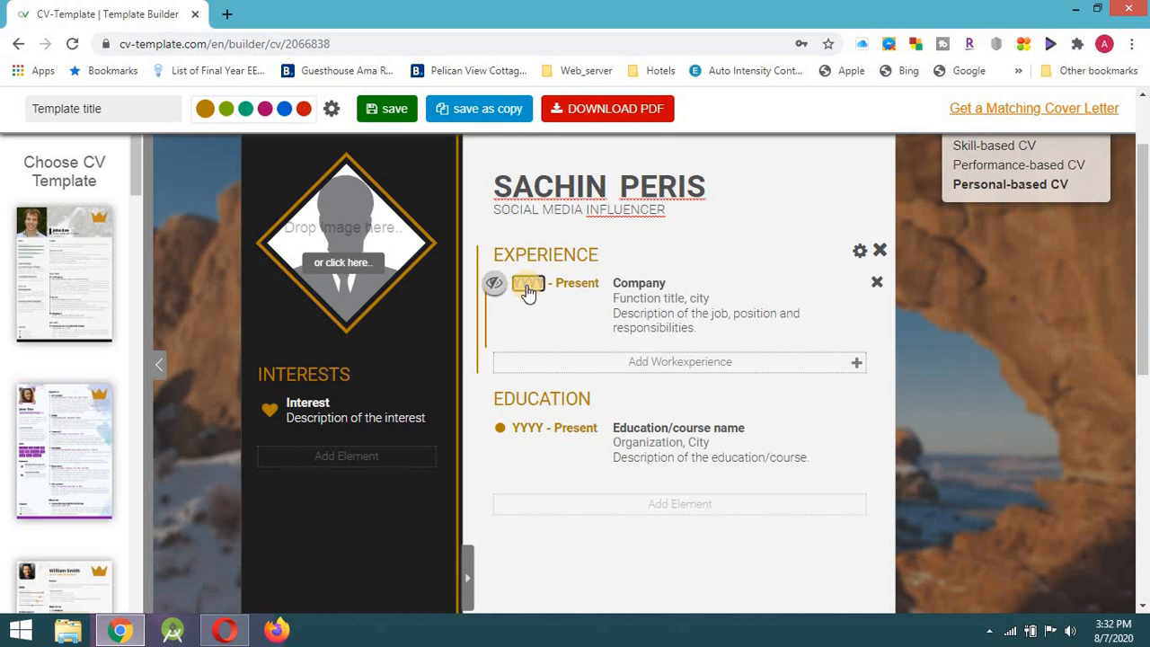
type("2019")
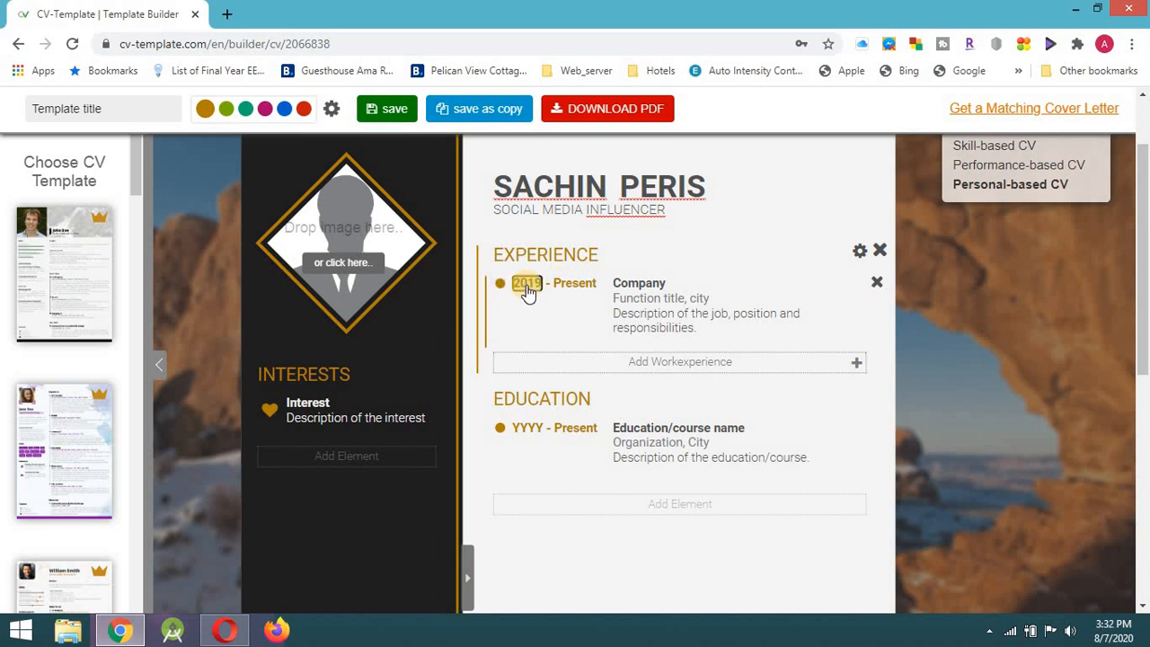
left_click(643, 284)
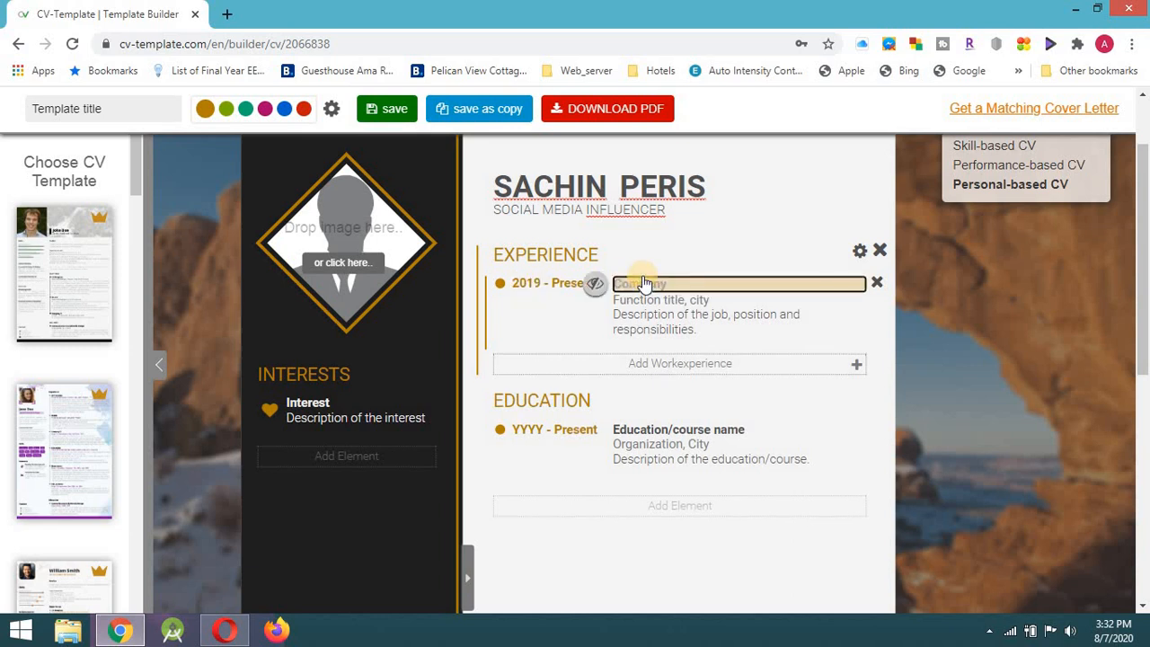
type("SL GURA the Youtube Channel")
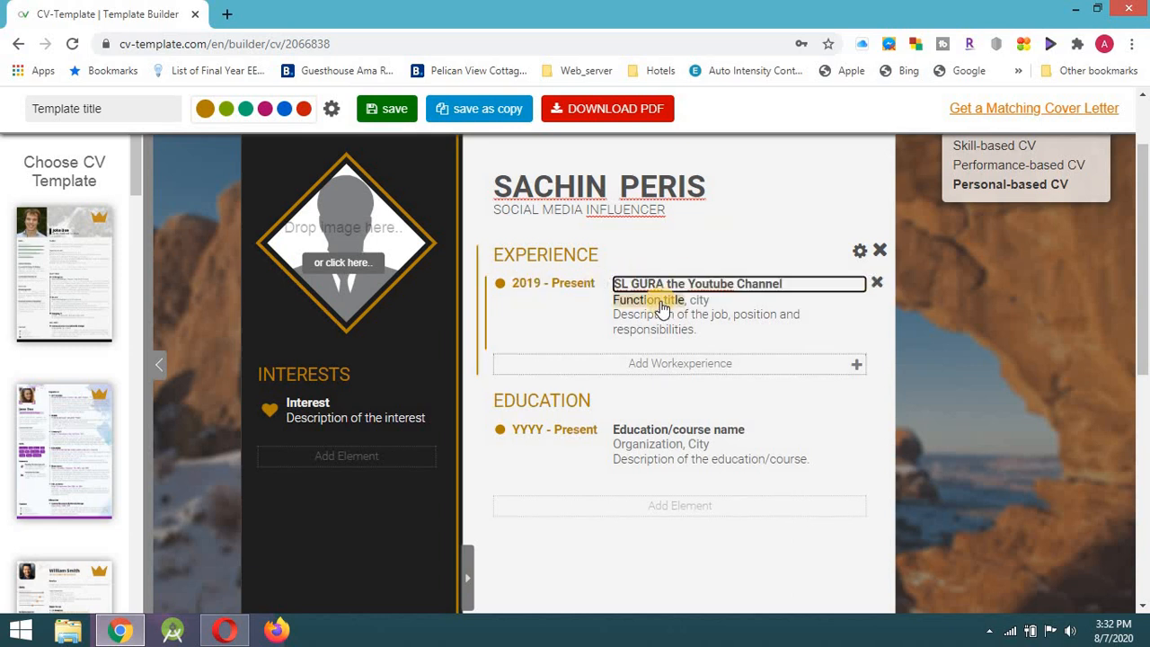
Title the first job's role Founder and Chairman.
left_click(661, 300)
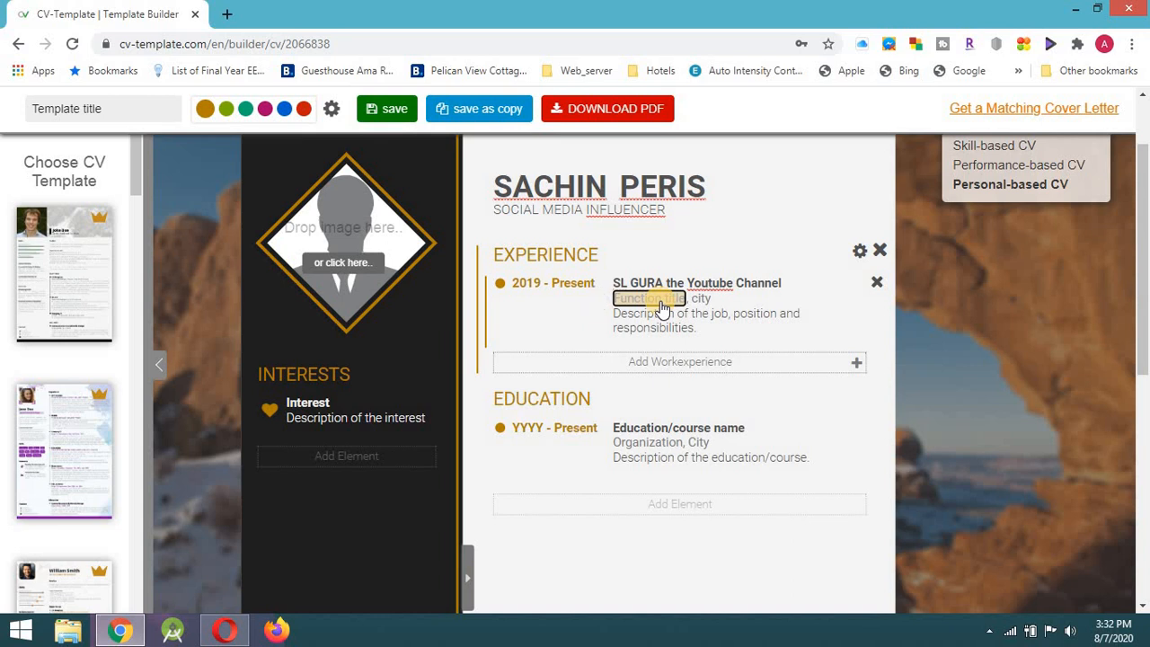
type("Founder and Chairman")
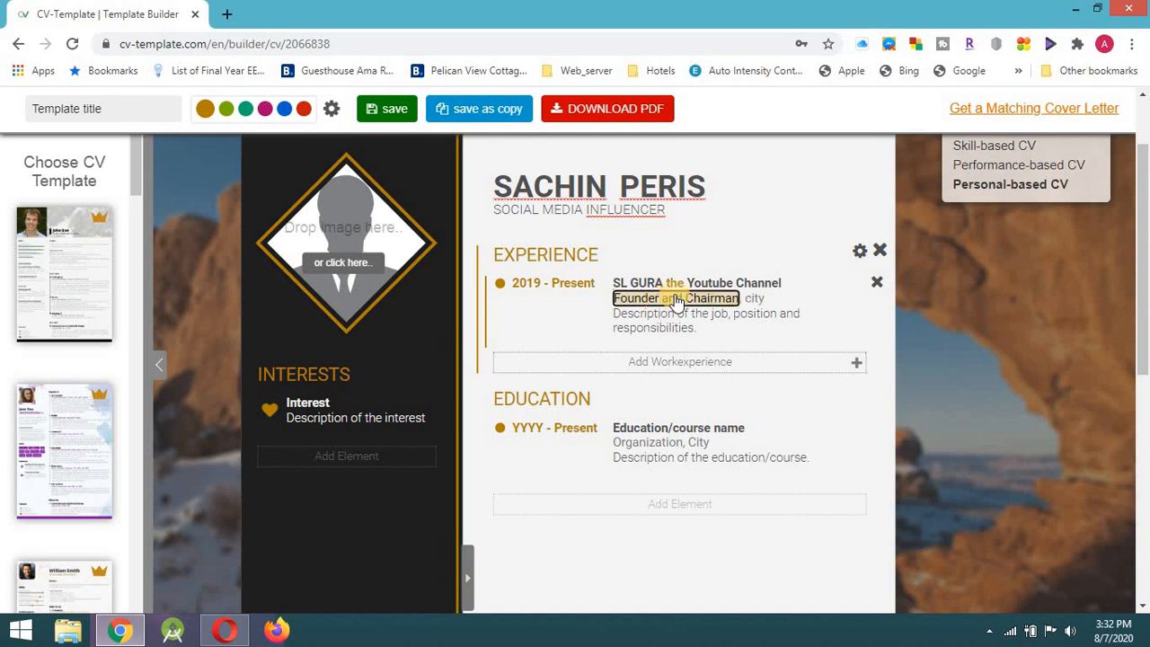
left_click(752, 298)
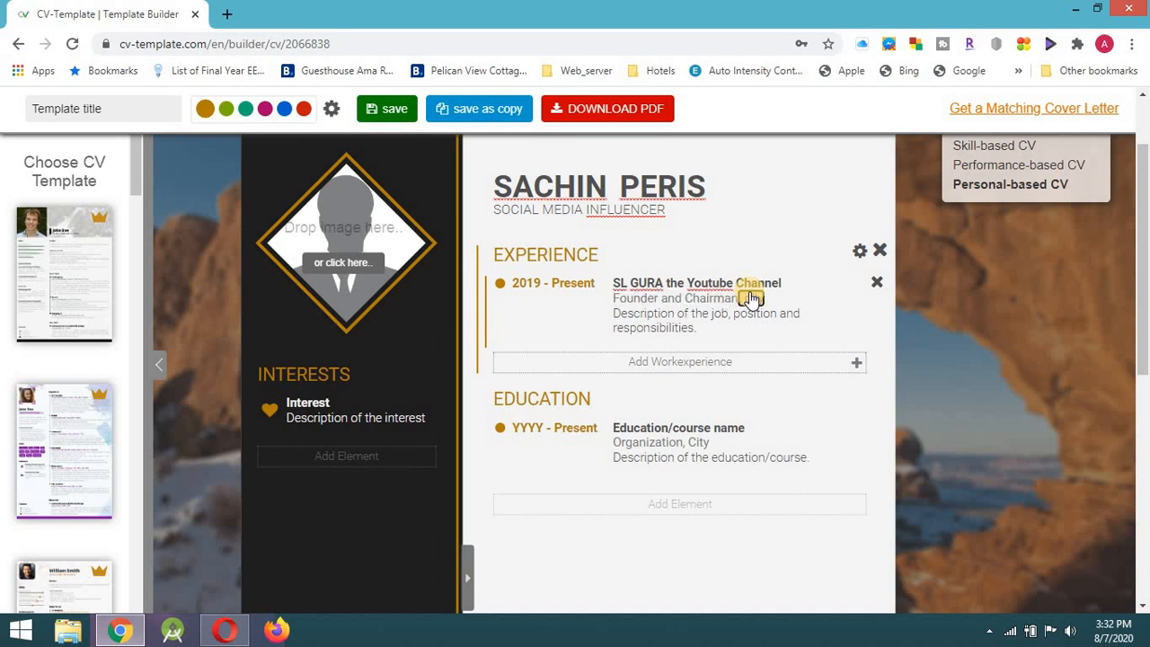
Hide the first job's city and set its description to Creating Educational Videos.
left_click(746, 302)
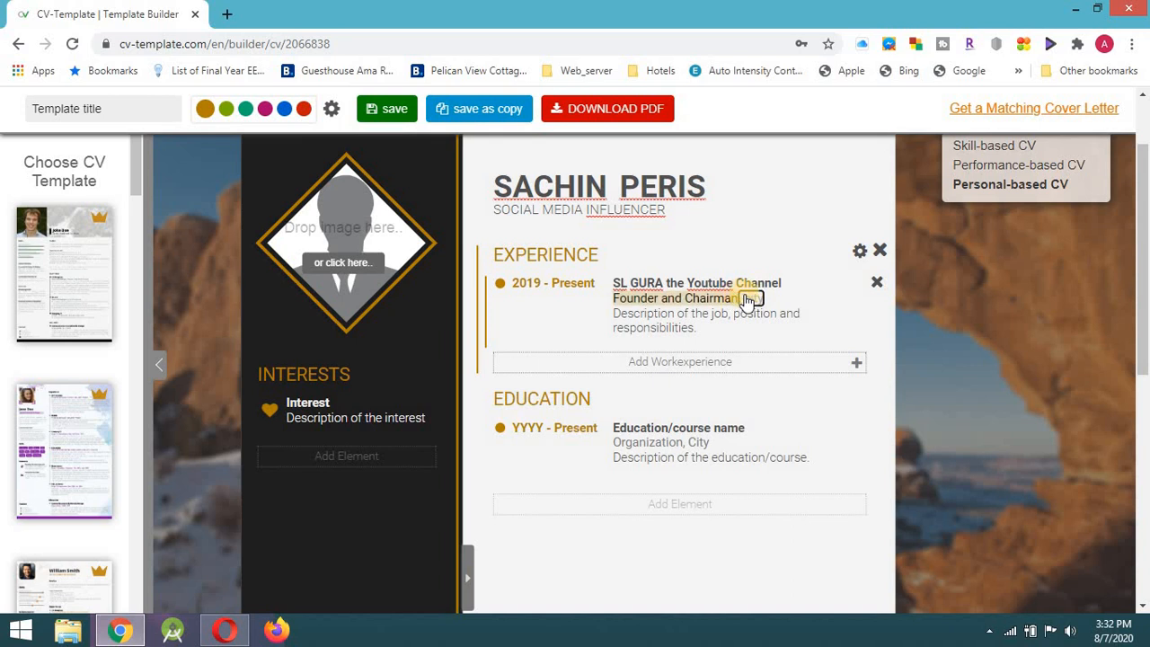
mouse_move(749, 304)
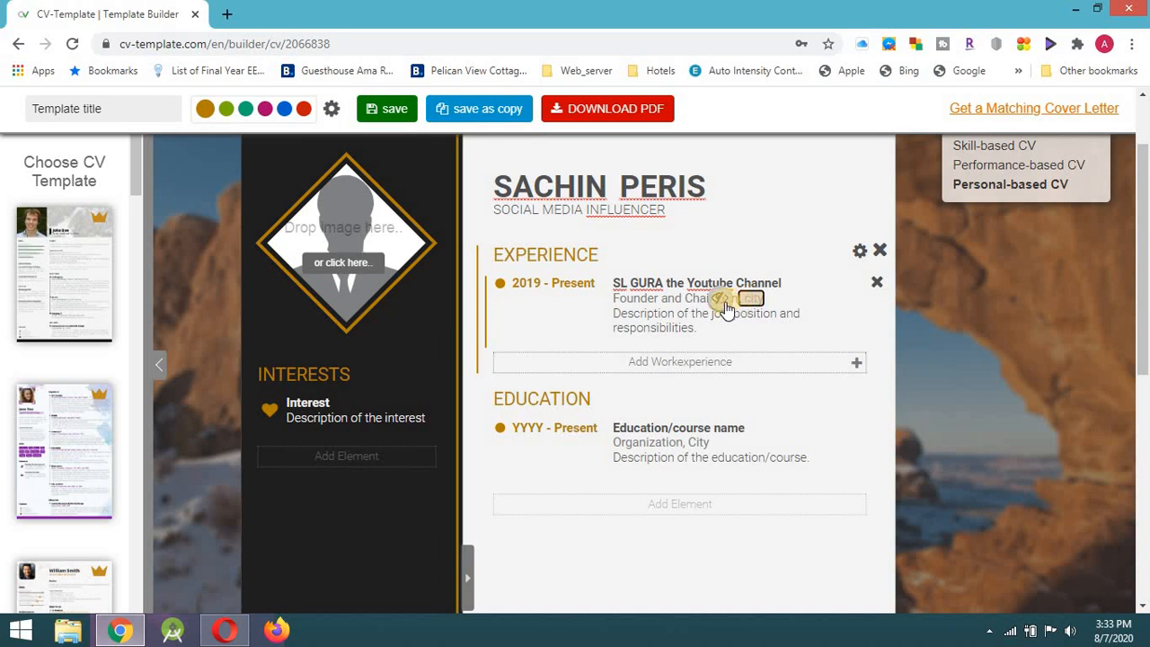
left_click(724, 303)
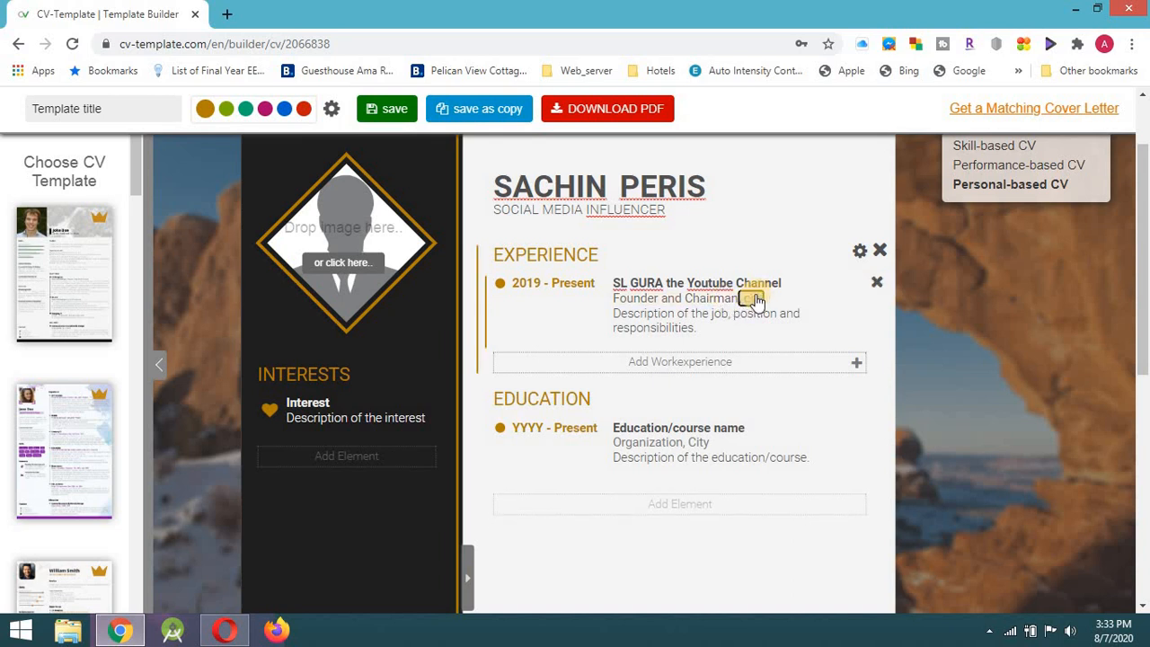
left_click(721, 303)
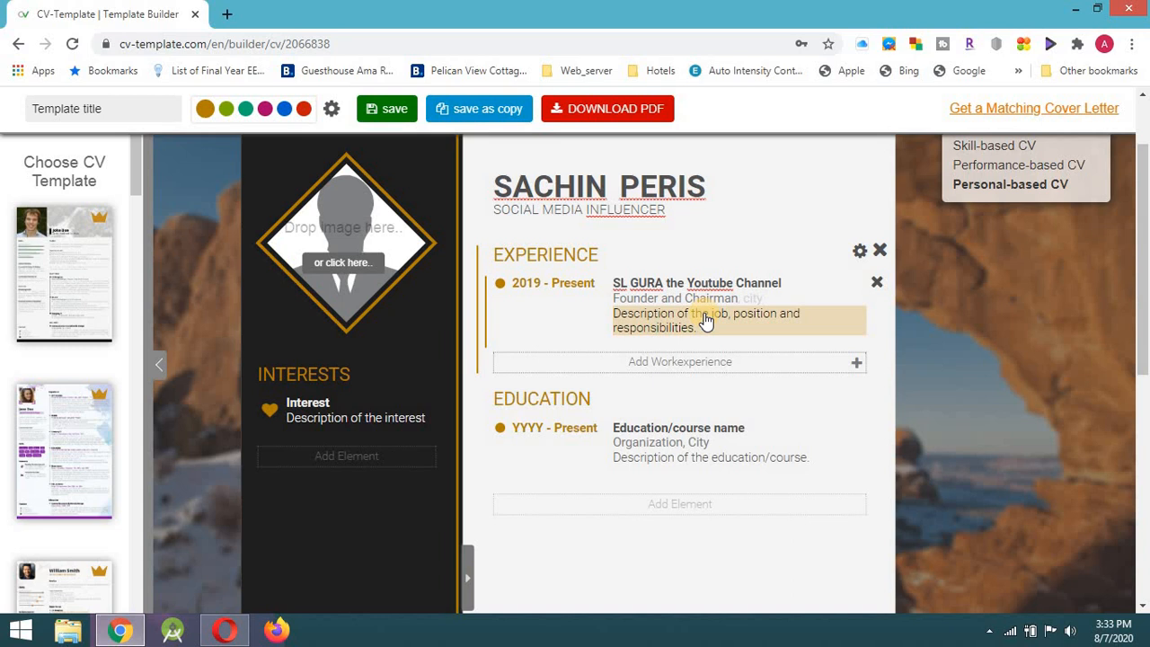
left_click(706, 321)
type("Cr")
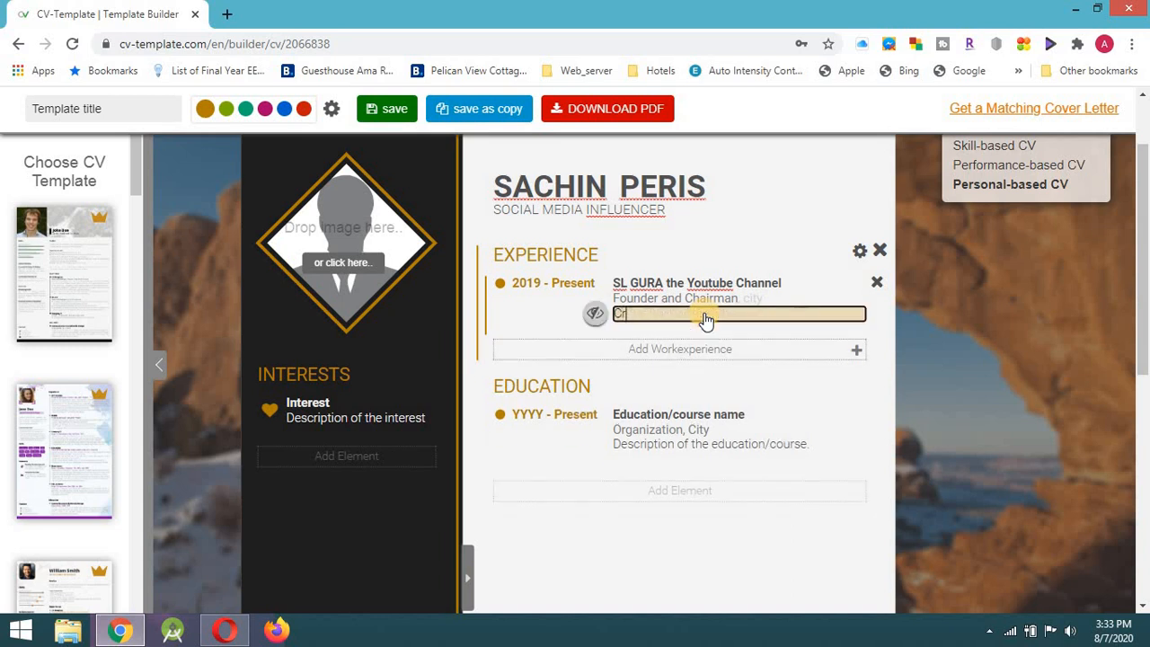
type("eating Educational Videos")
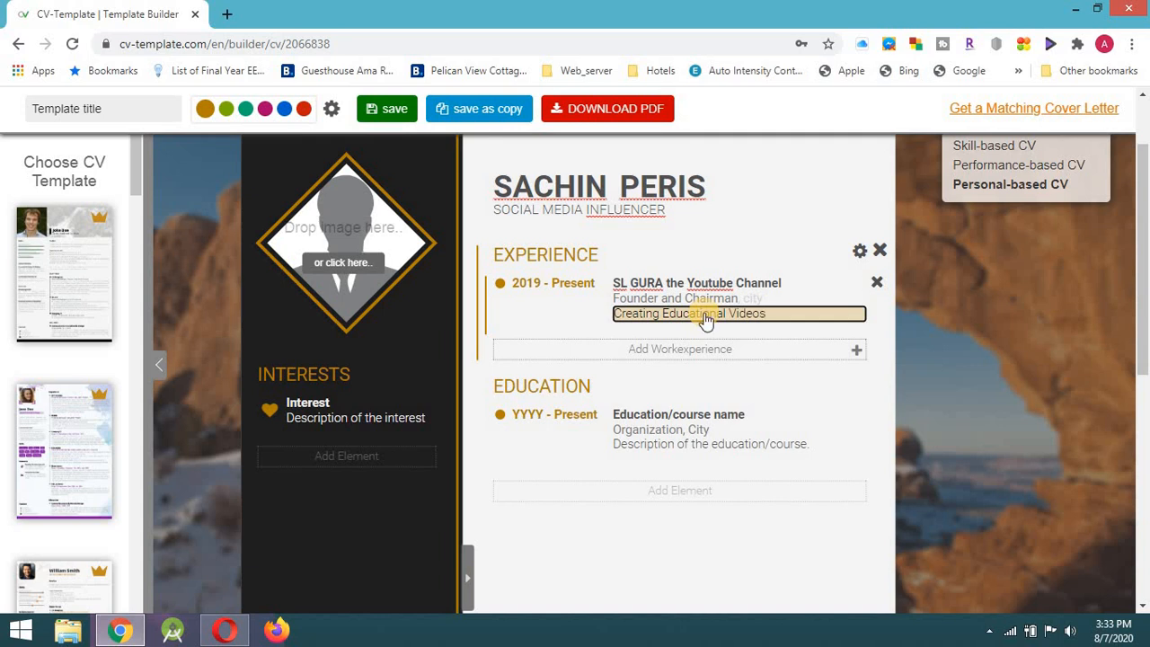
Add a second work experience entry, OEL Engineers, dated 2018 to 2019.
left_click(650, 352)
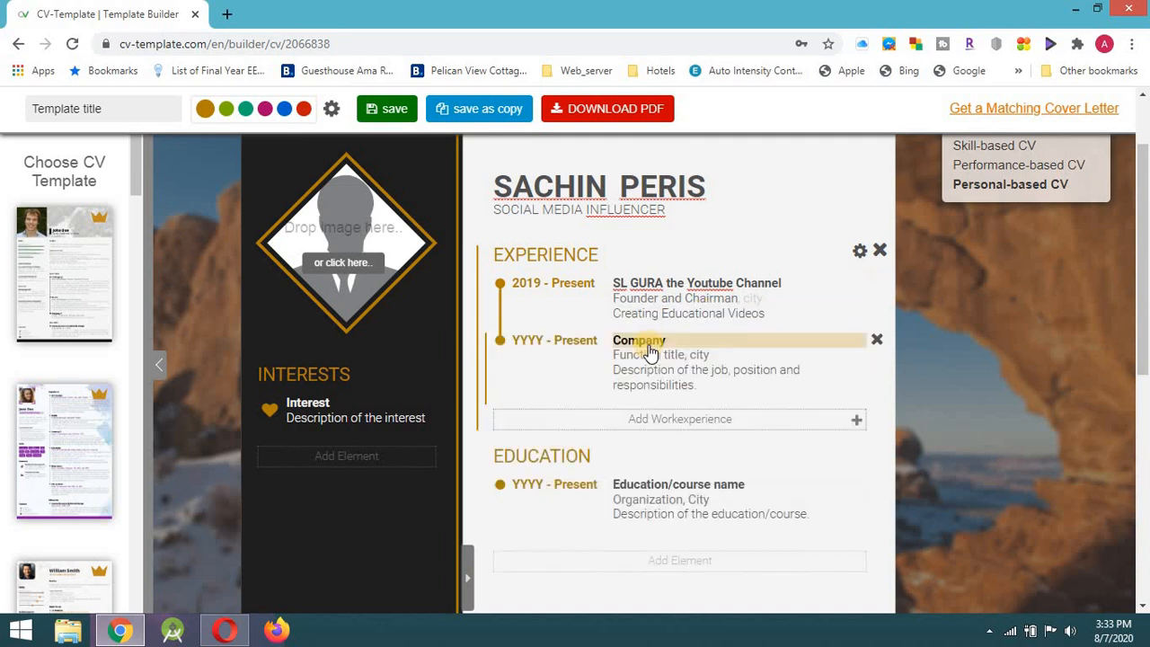
left_click(530, 342)
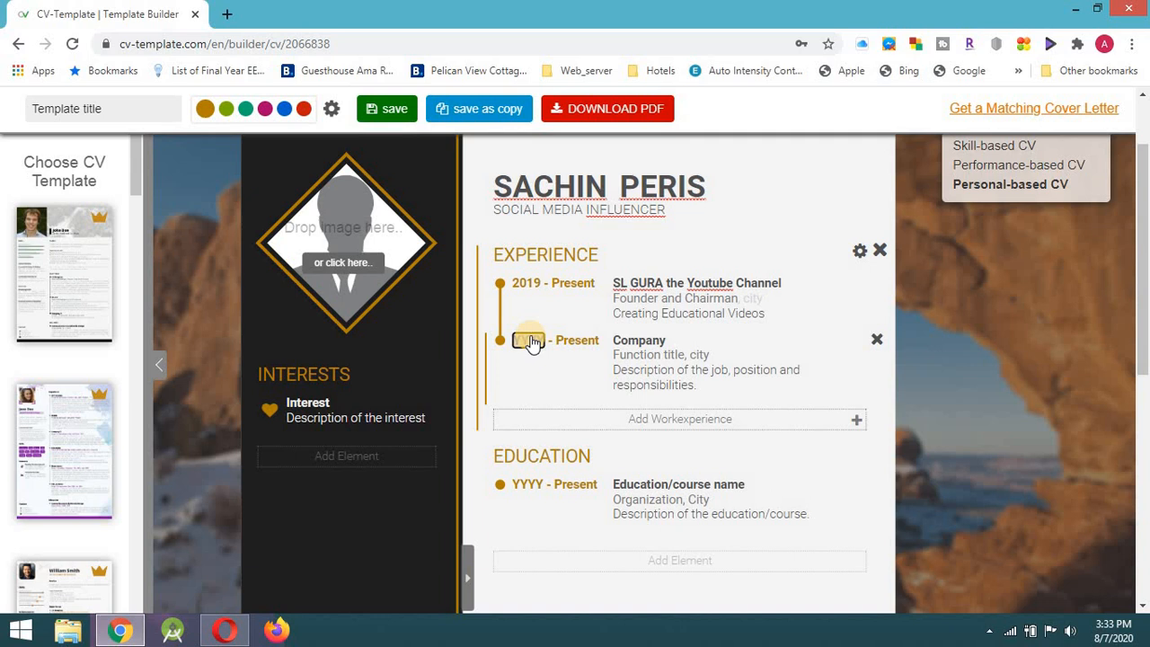
type("2018")
left_click(563, 348)
type("2019")
left_click(629, 348)
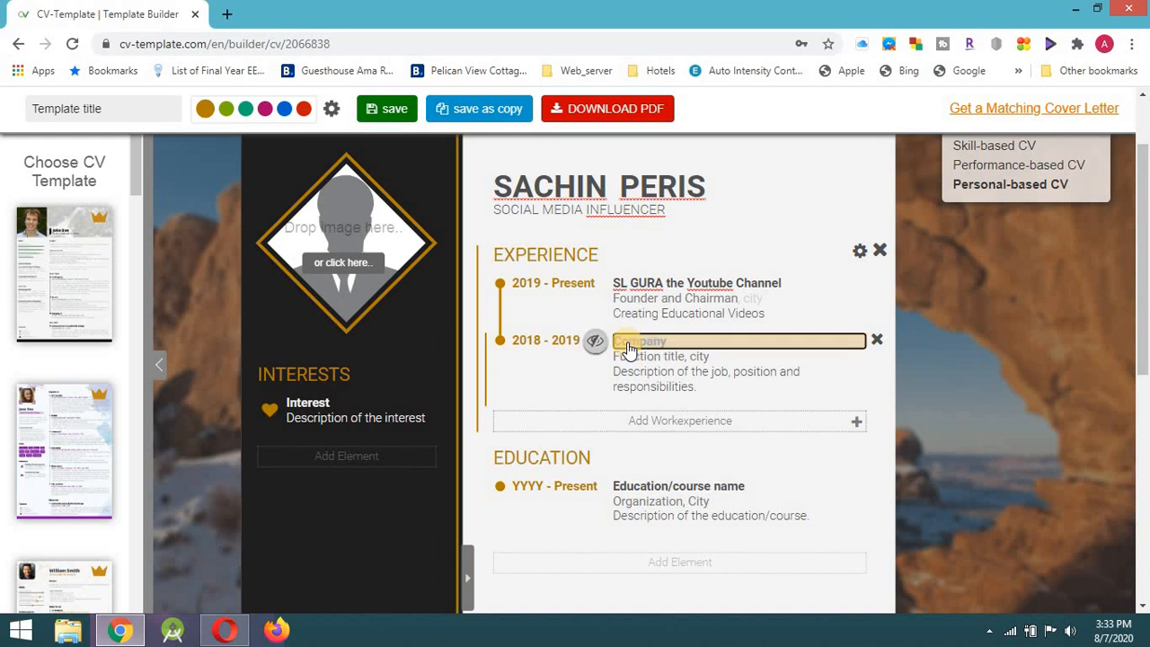
type("OFL Engineers")
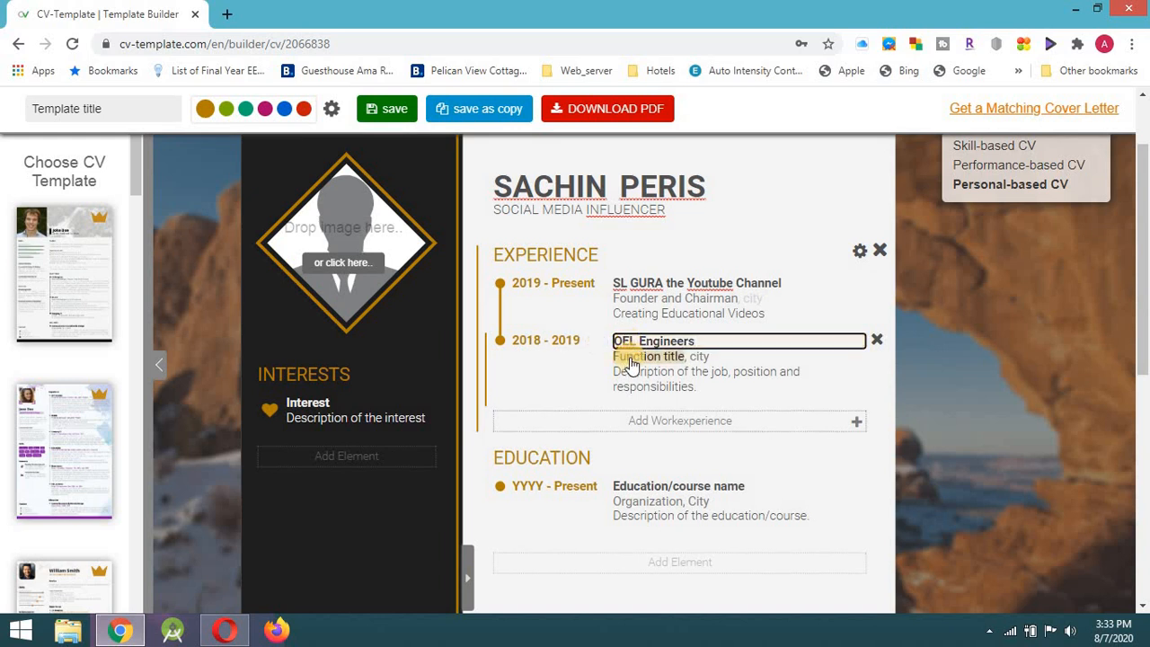
left_click(632, 364)
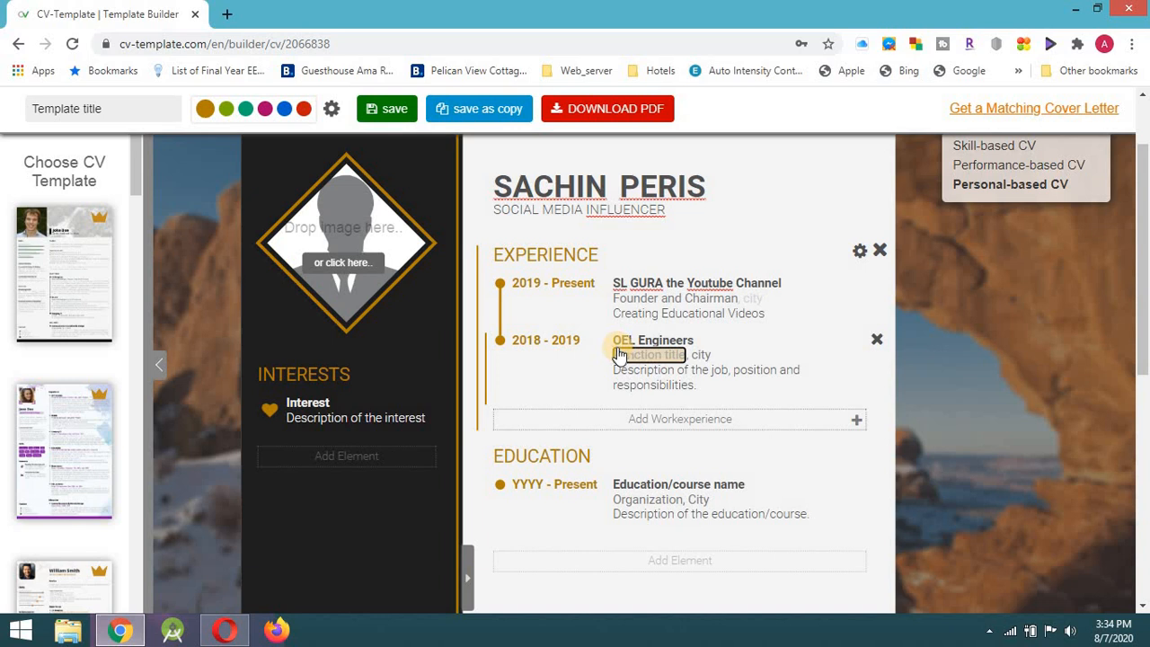
Check spelling suggestions for INFLUENCER in the job title, then dismiss them.
left_click(621, 224)
right_click(625, 221)
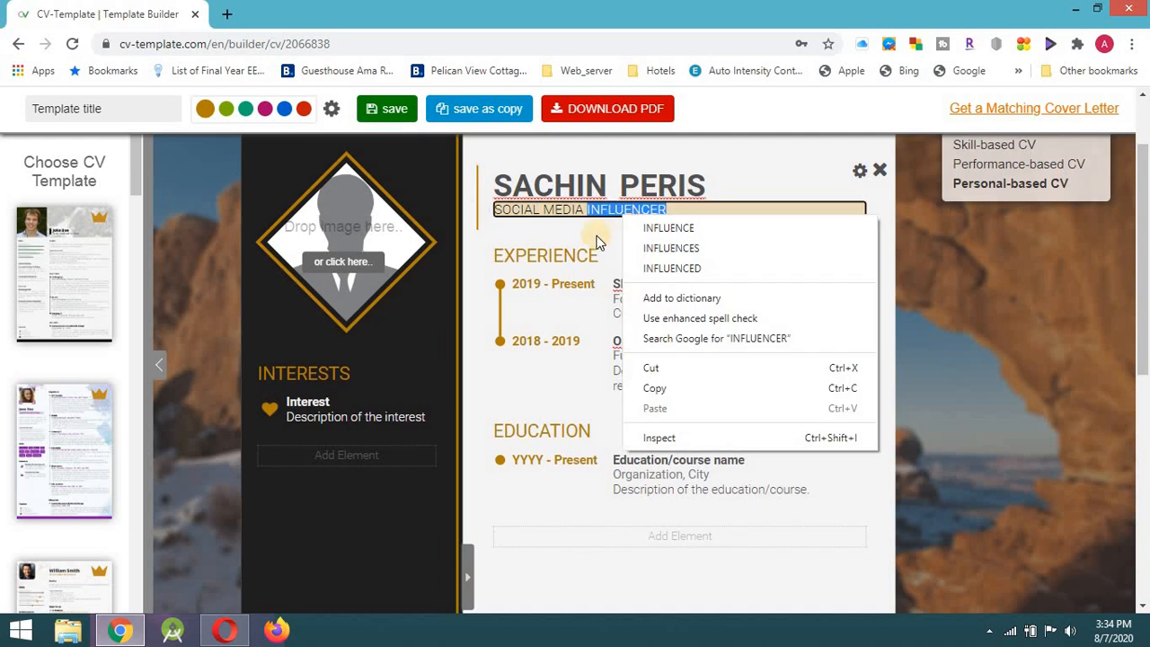
left_click(599, 241)
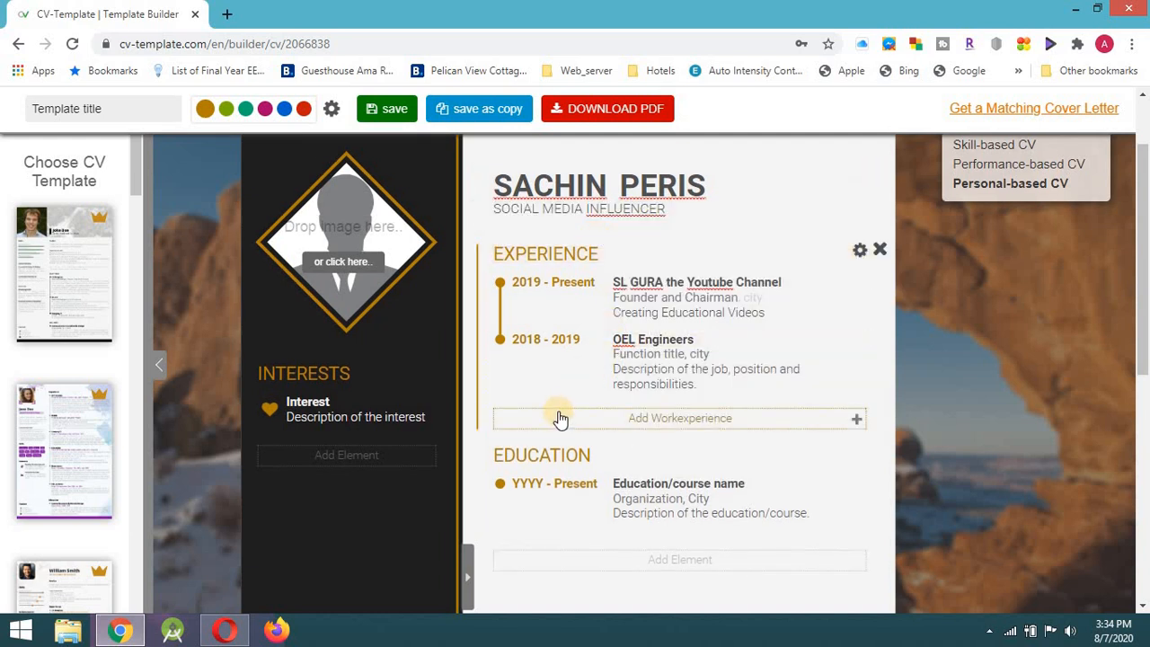
Set the first education entry to 2016–2019, Bachelor of Science in Accounting.
left_click(551, 467)
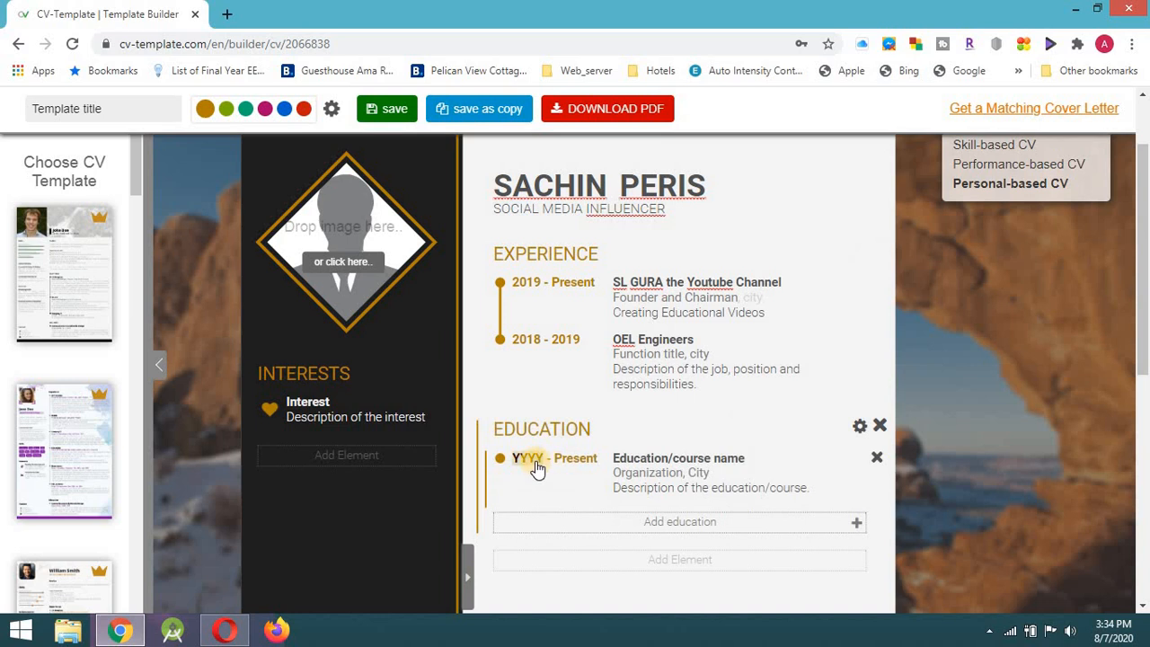
left_click(536, 469)
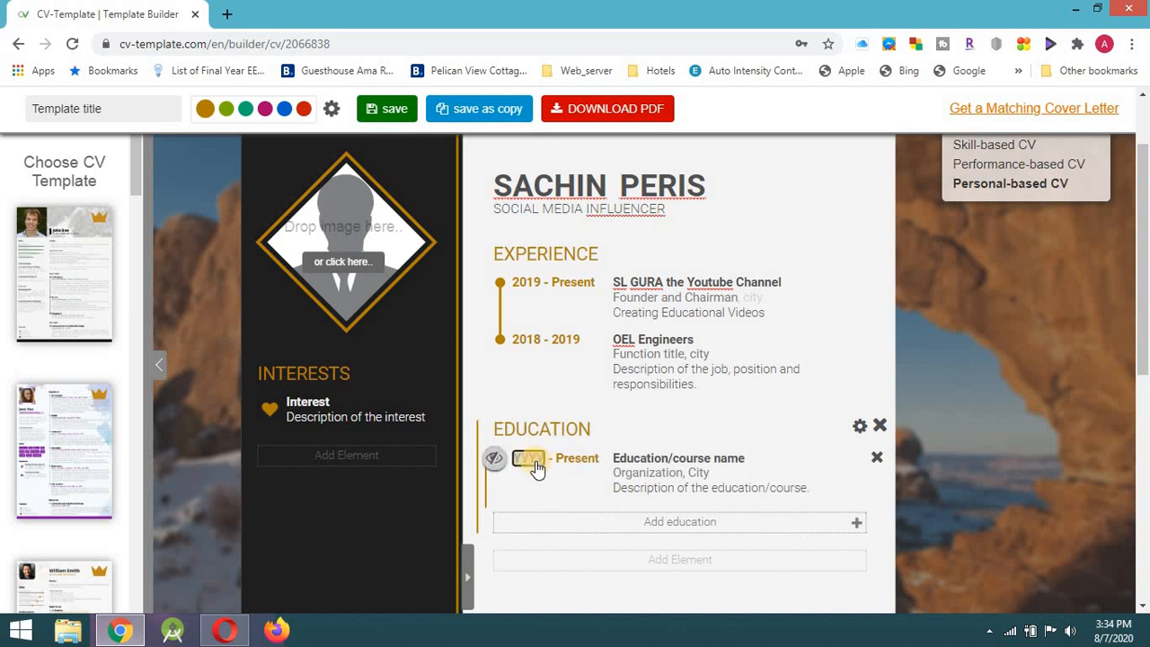
type("2016")
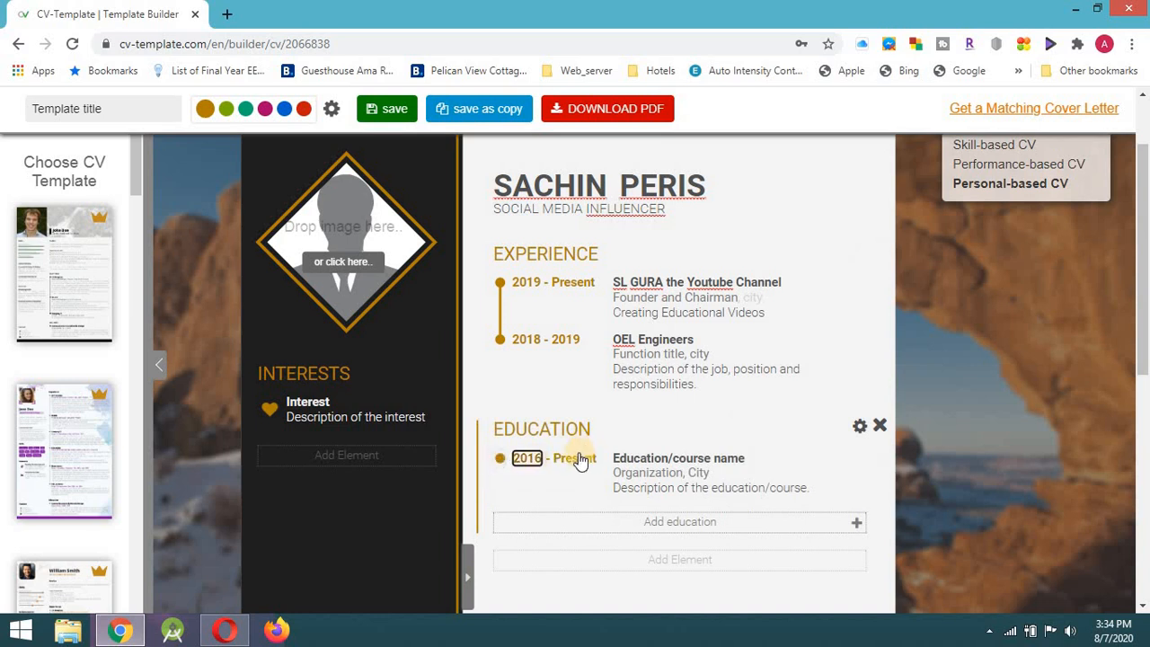
left_click(581, 461)
type("2019")
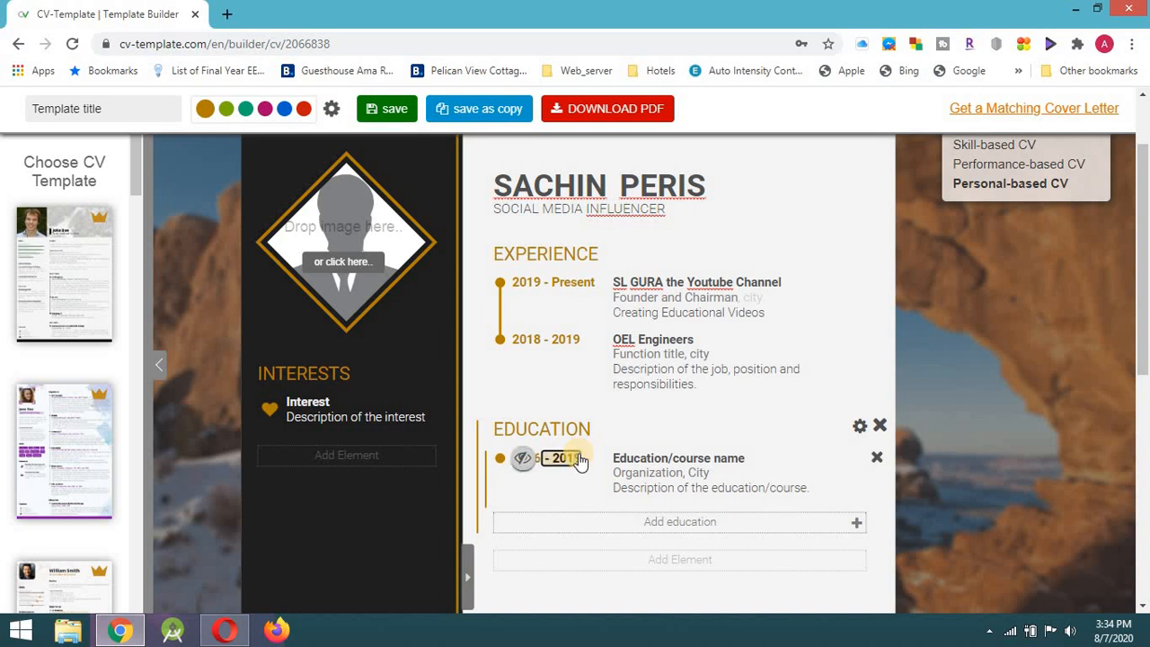
left_click(705, 461)
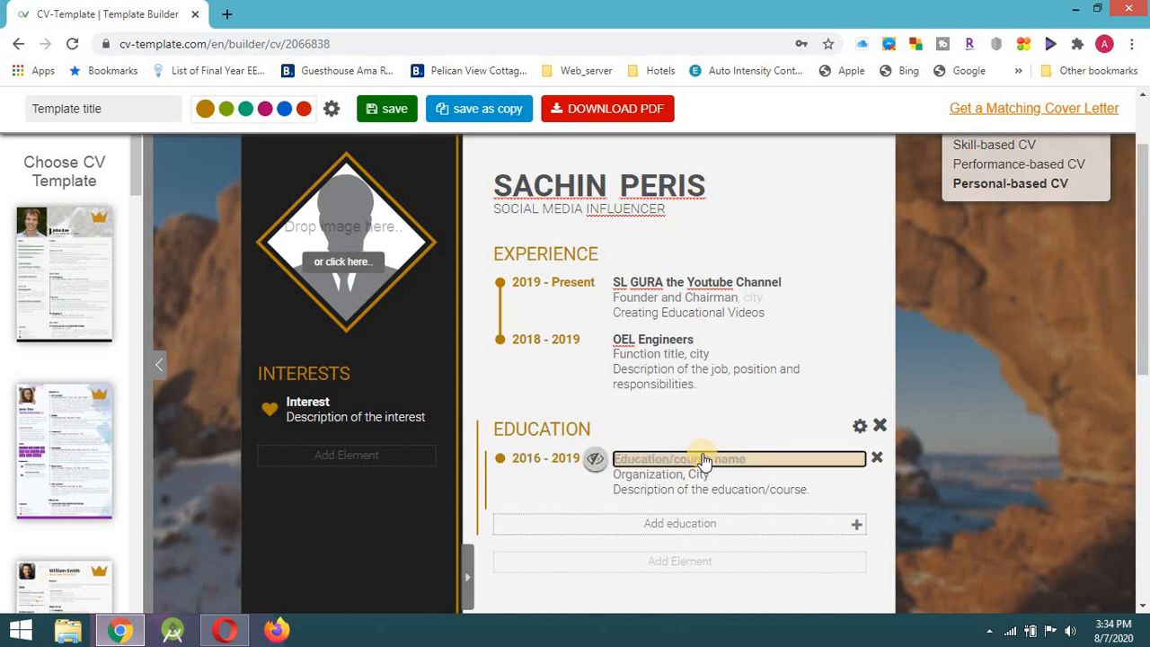
type("Bachelor of Science in Accounting")
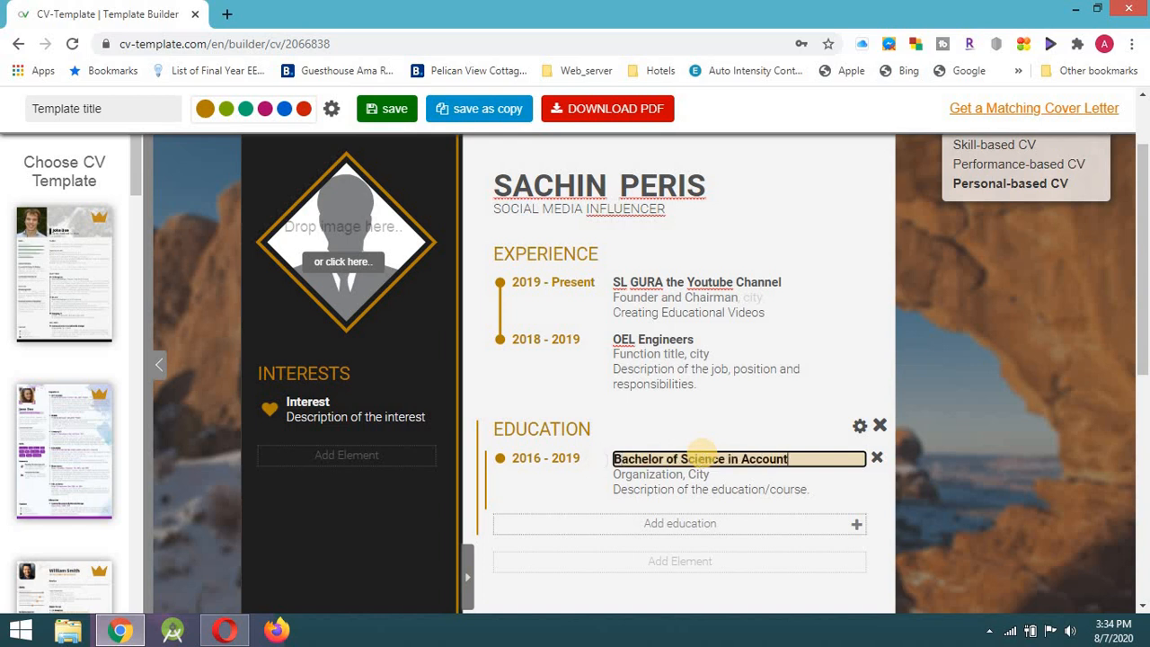
Enter University of Kelaniya as the organisation and add another education entry.
left_click(659, 476)
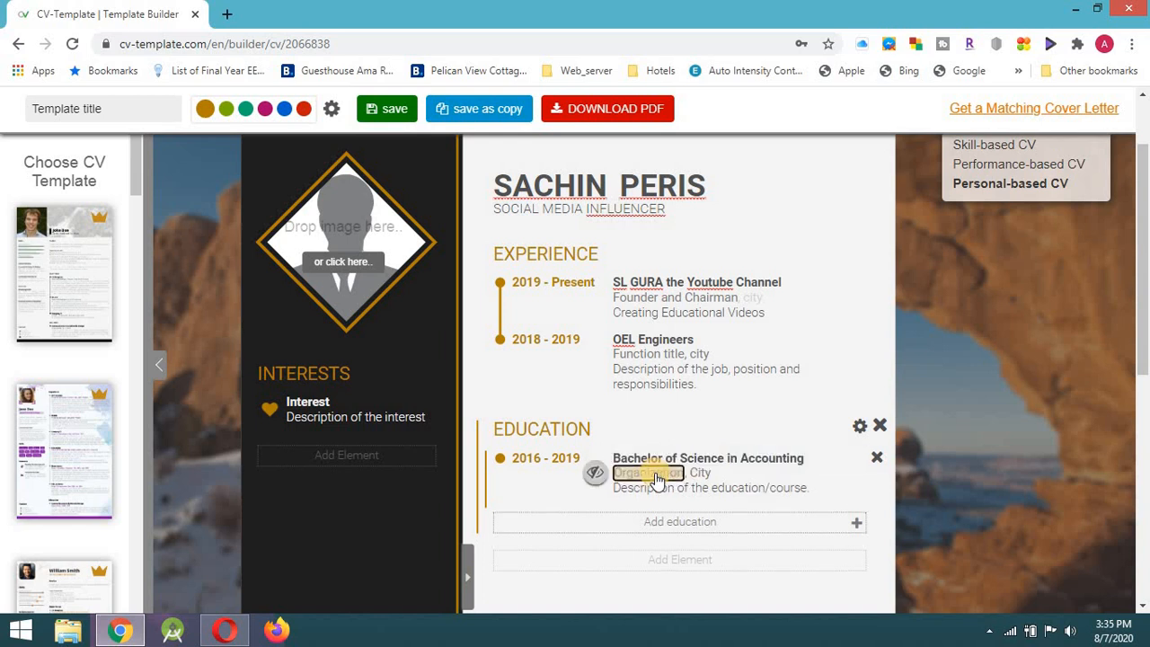
type("University of Kelaniya")
left_click(707, 495)
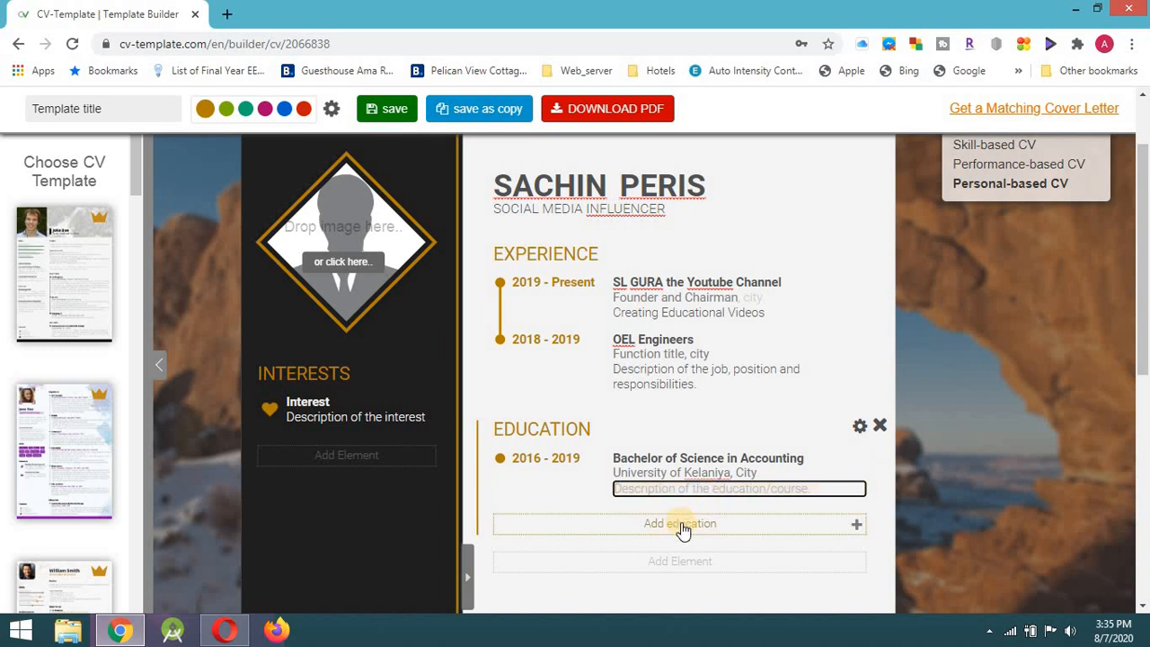
double_click(682, 528)
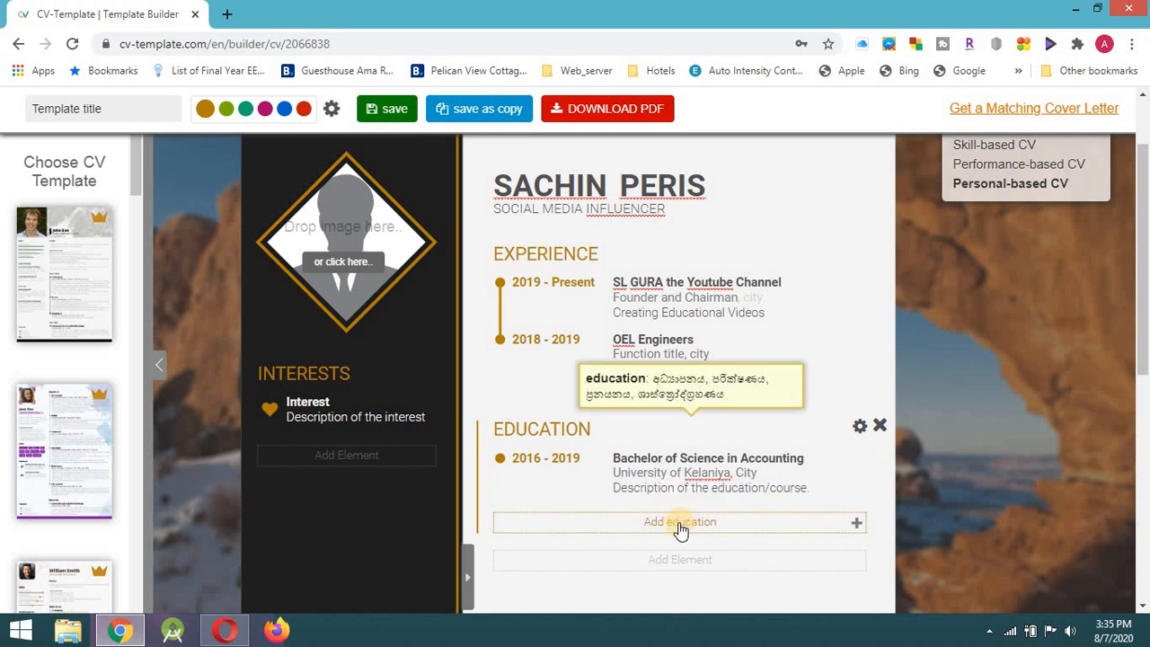
left_click(680, 530)
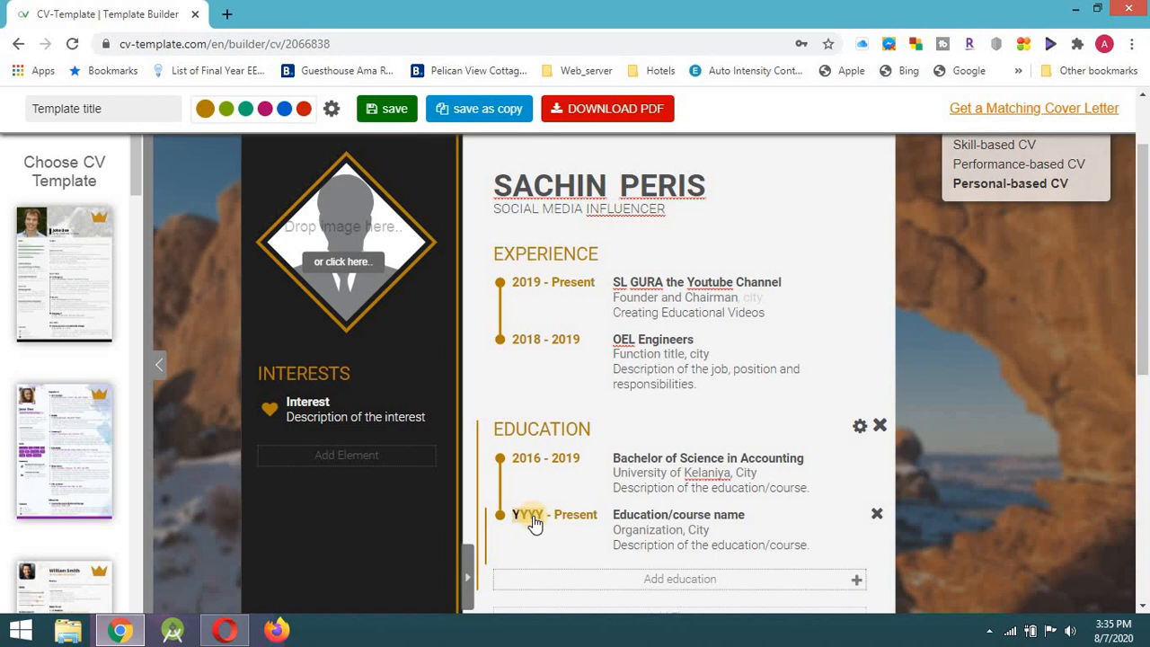
Add an education entry with start year 2014 and its end date hidden.
left_click(685, 580)
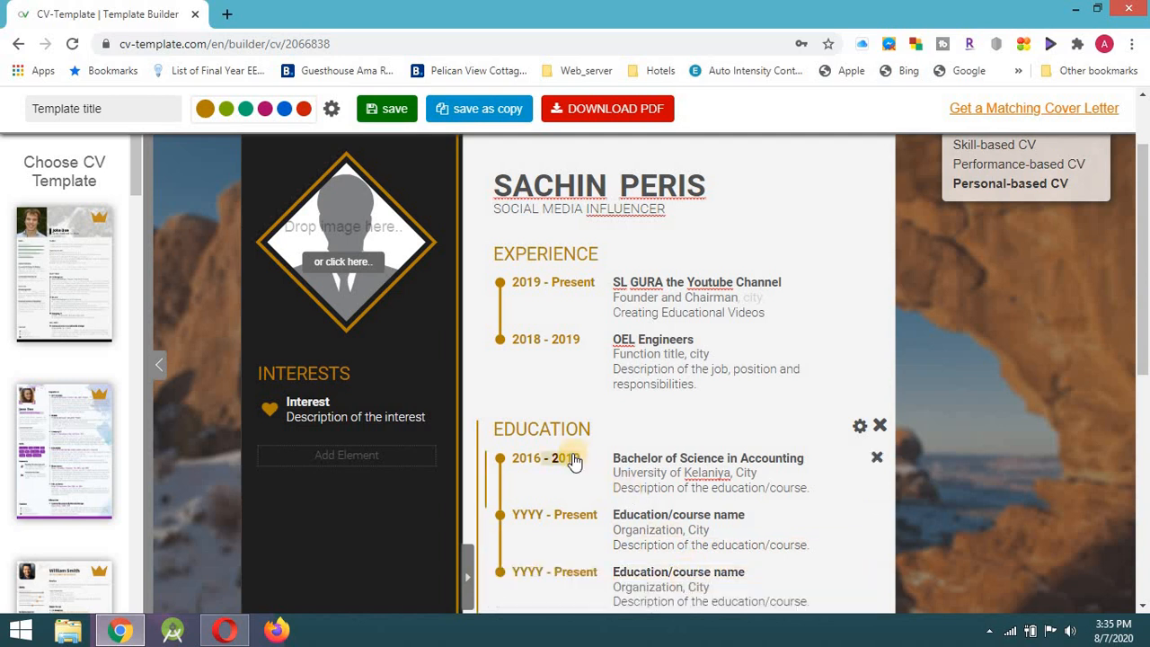
scroll(573, 460, "down", 1)
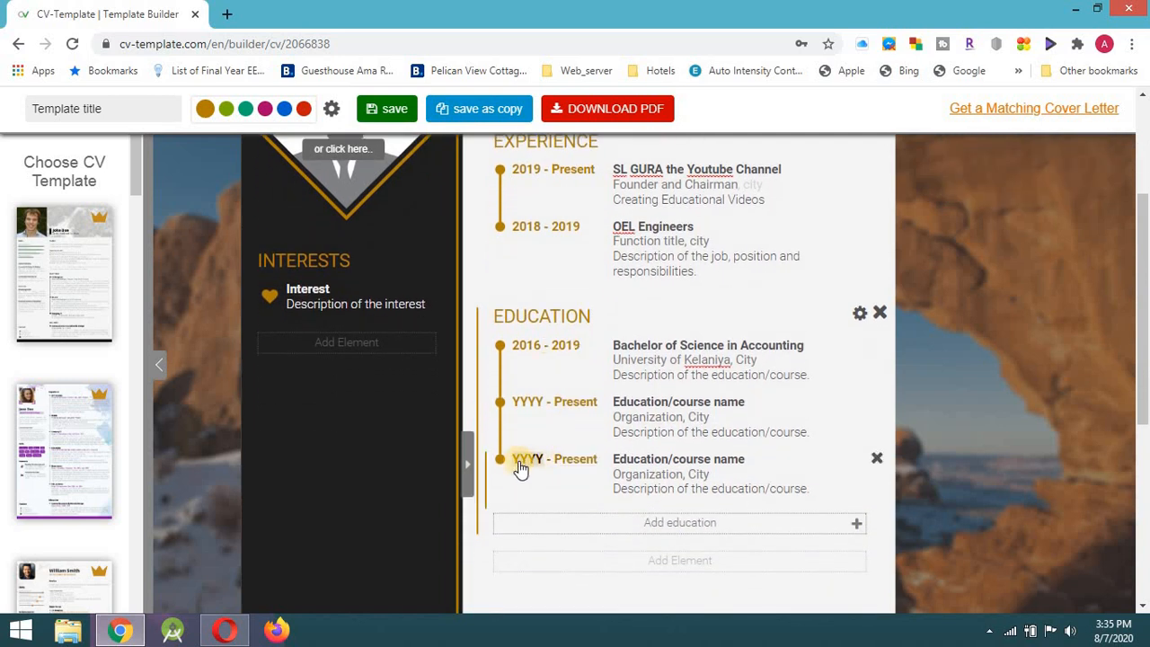
left_click(521, 462)
type("20")
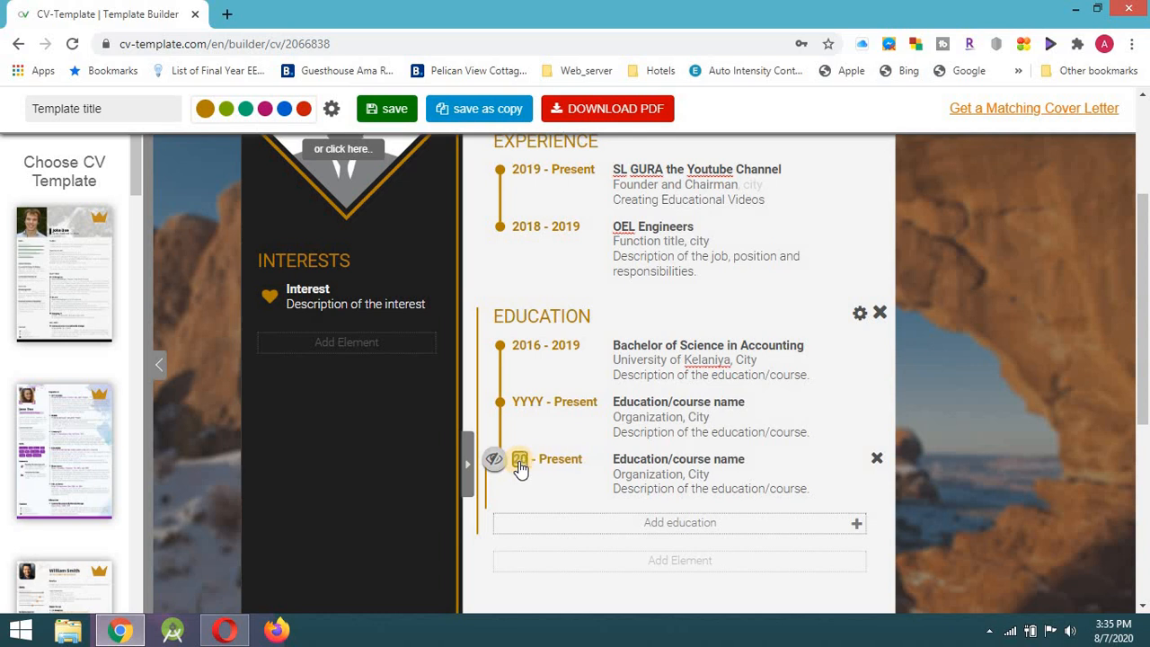
type("14")
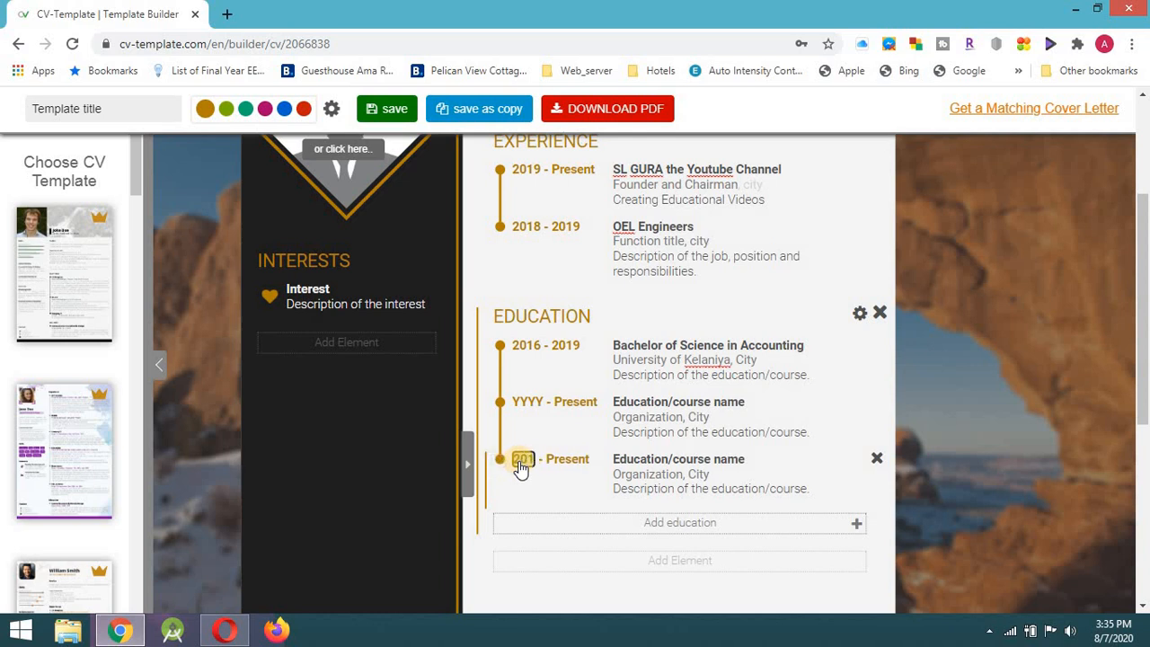
left_click(566, 461)
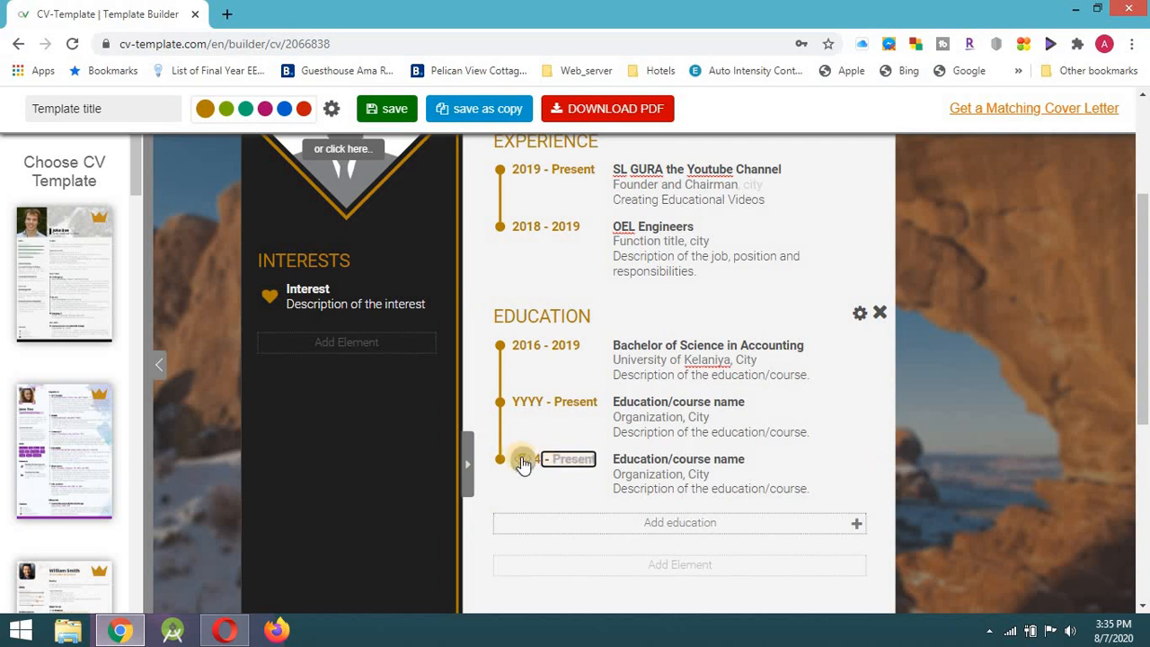
left_click(524, 461)
Title the 2014 entry Passed G.C.E Advanced Level Examination at Ananda College.
left_click(687, 461)
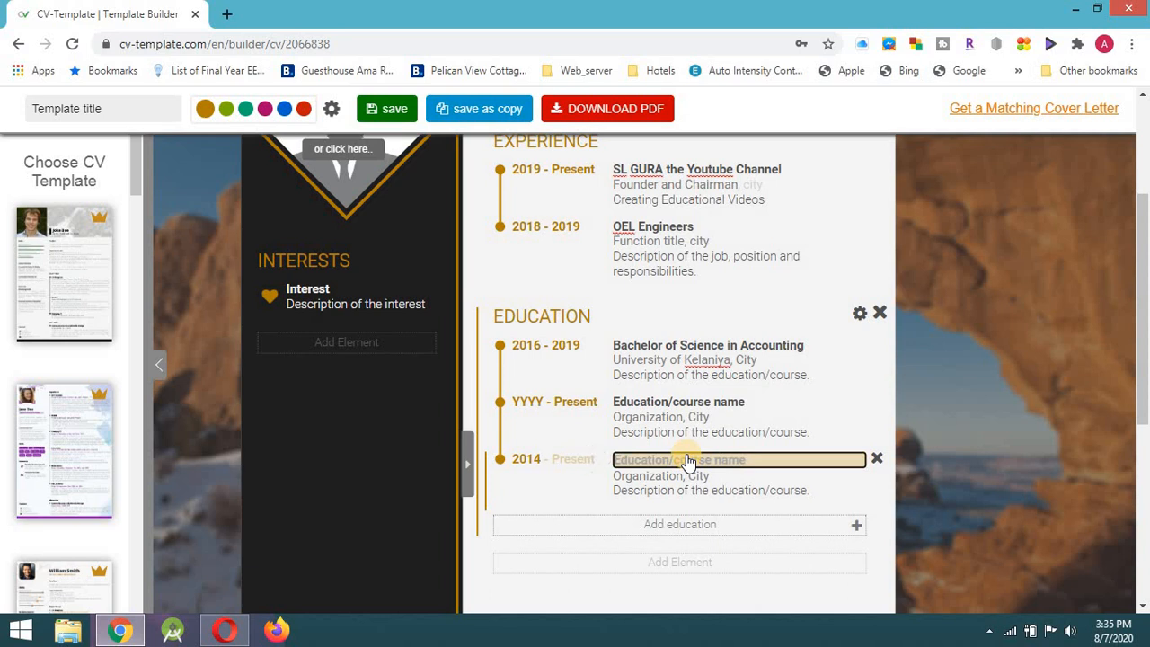
type("Passed")
type("G.C.E Advanced Level Examination")
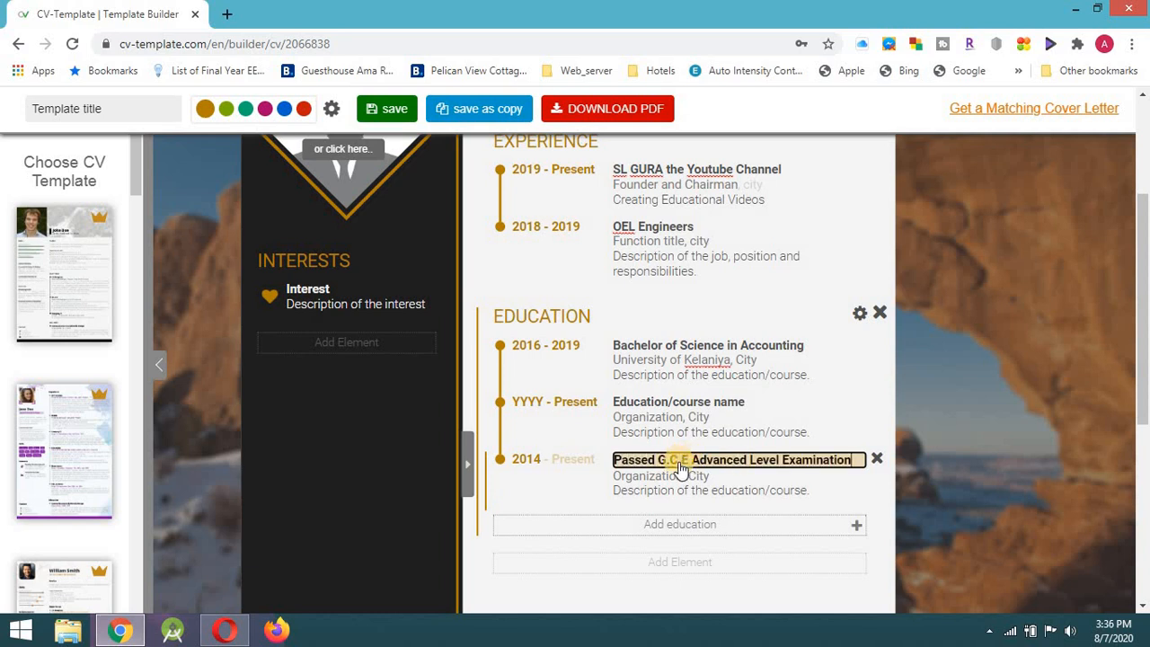
left_click(663, 476)
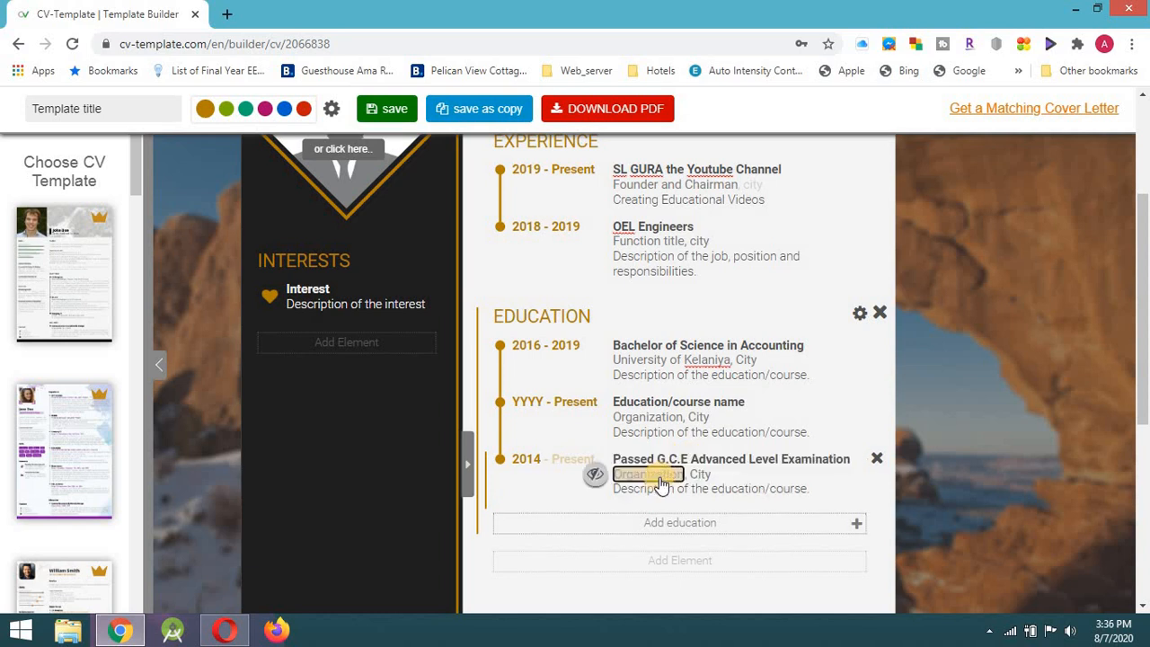
type("Ananda Coller")
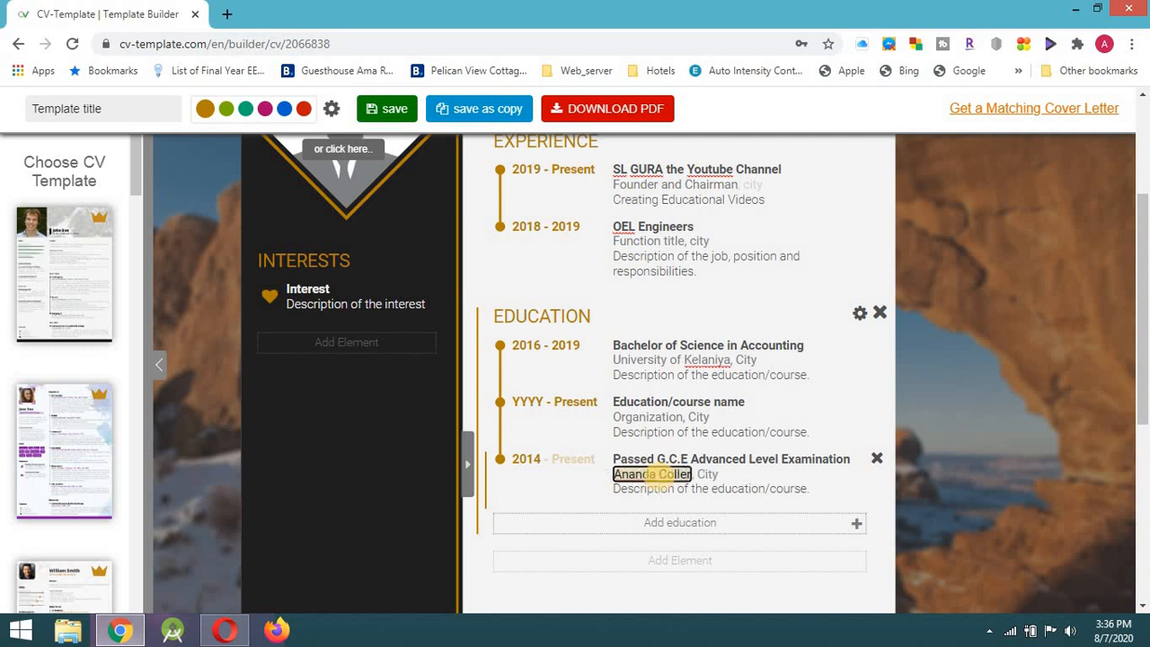
key("BackSpace")
type("ge")
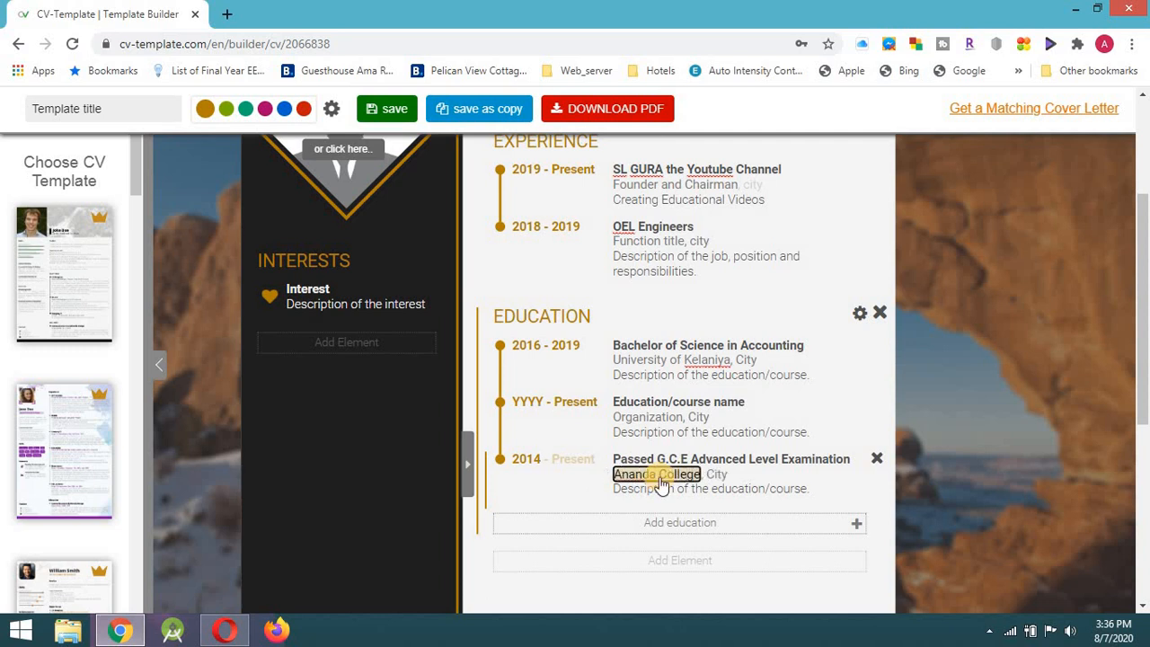
Hide the 2014 entry's city and description.
left_click(714, 476)
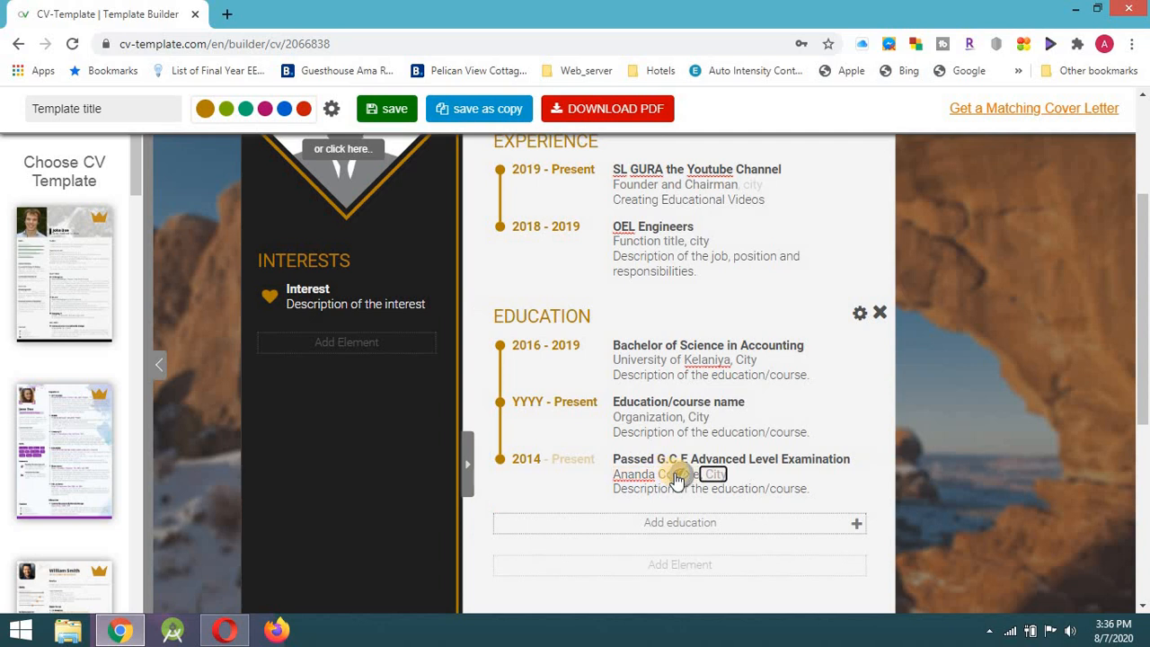
left_click(678, 475)
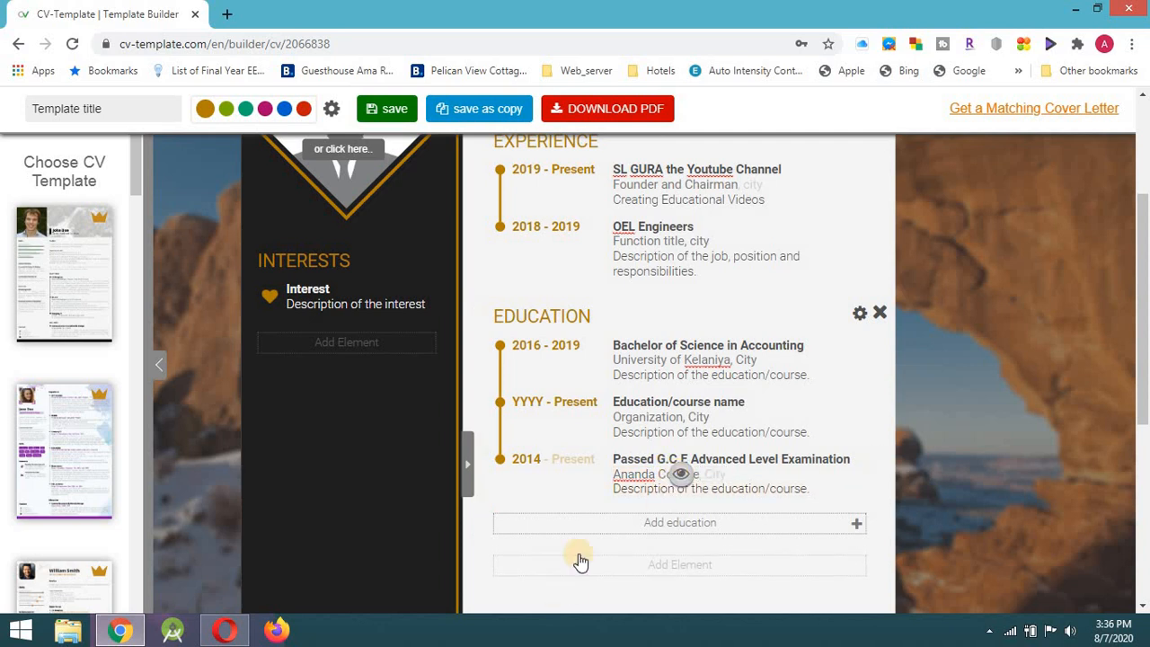
left_click(595, 488)
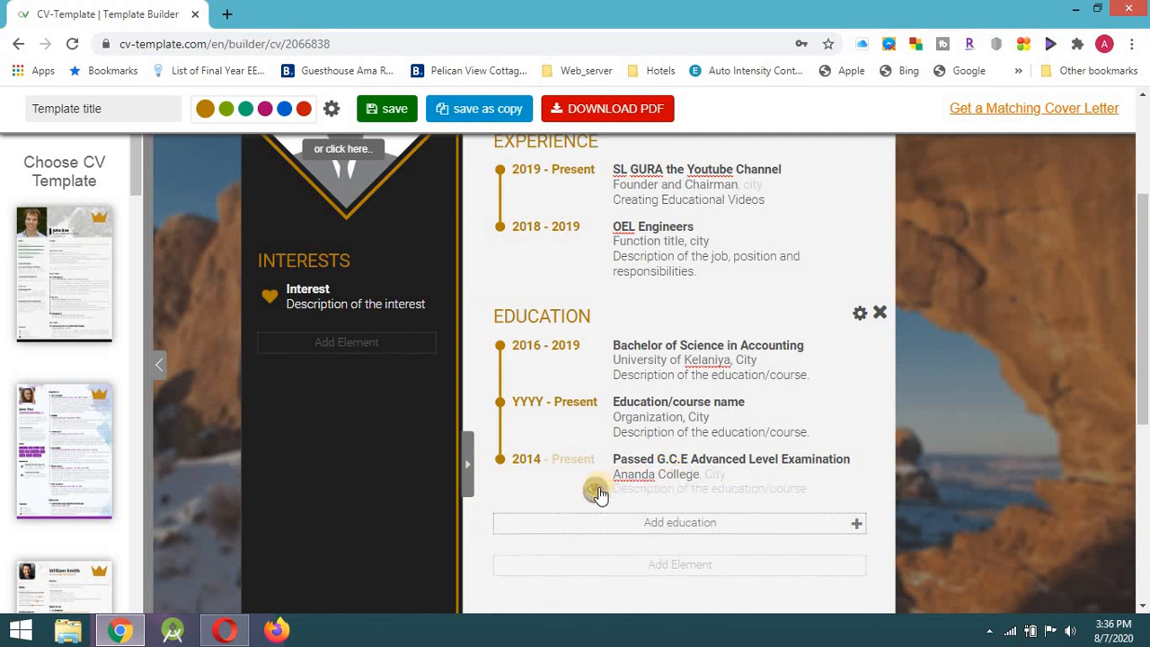
Add an education entry starting 2011 with its Present end date hidden.
left_click(727, 530)
left_click(528, 515)
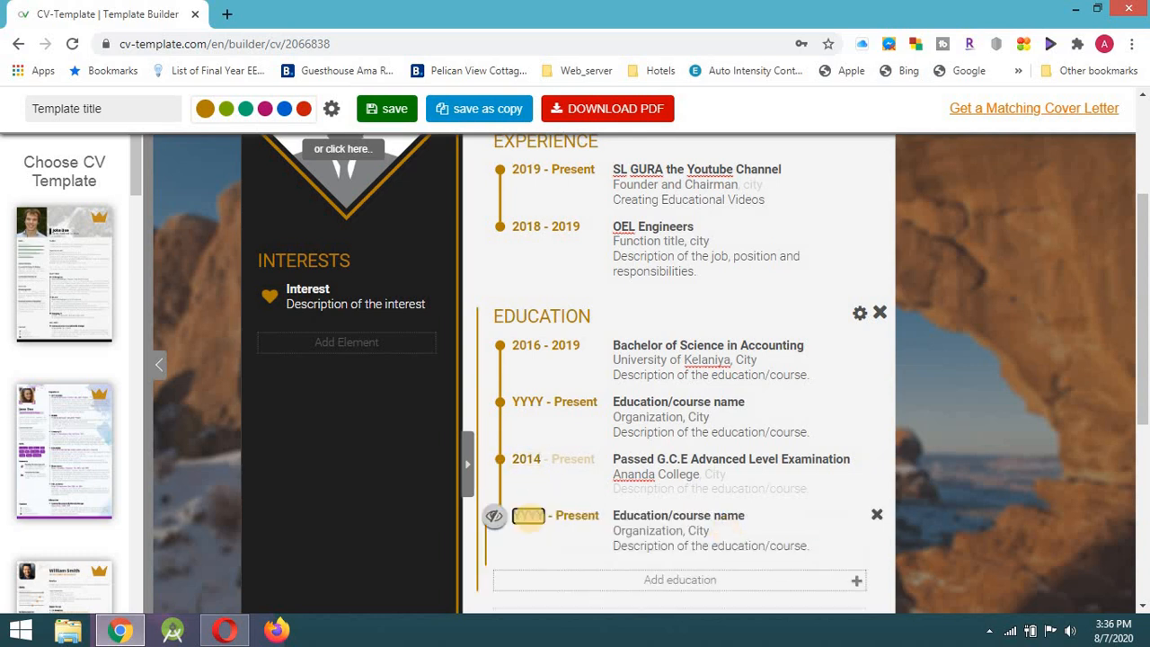
type("2011")
left_click(568, 515)
left_click(522, 516)
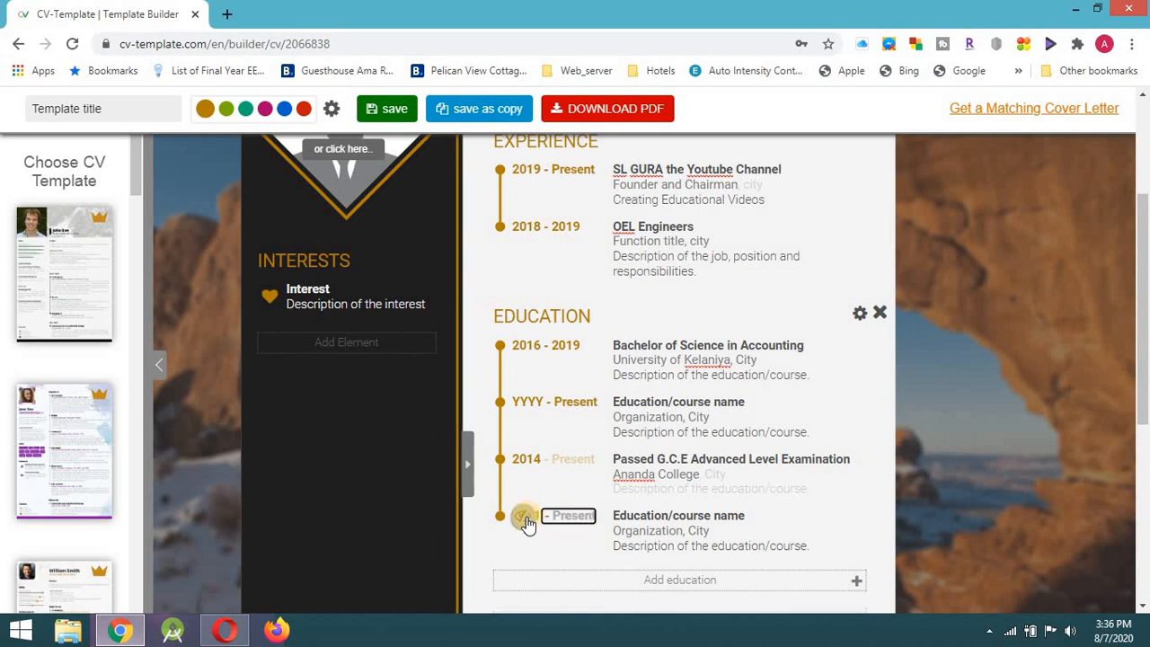
Copy the Advanced Level exam title to reuse as the 2011 entry's title.
left_click(721, 469)
left_click(845, 459)
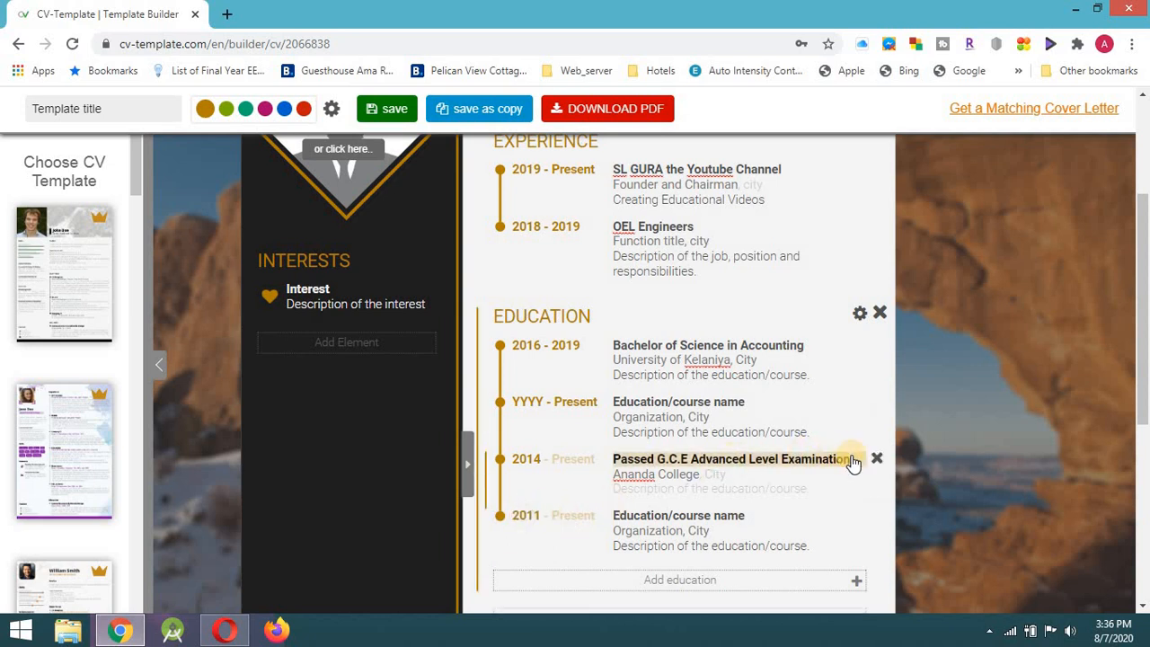
right_click(851, 460)
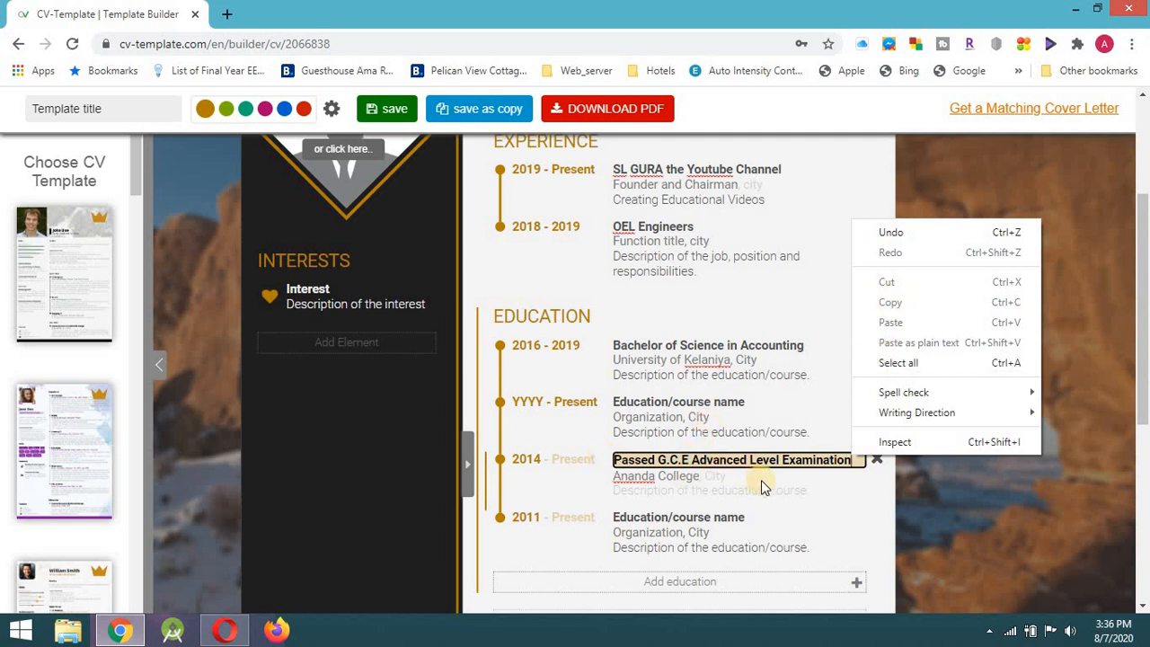
left_click(705, 516)
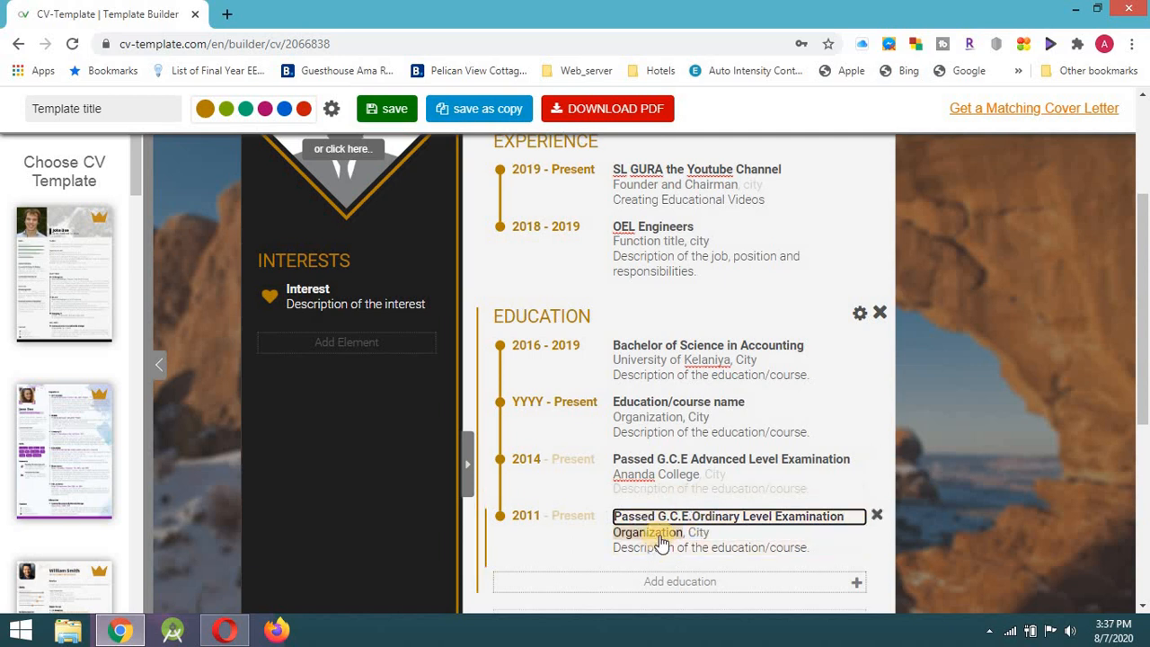
scroll(660, 541, "down", 1)
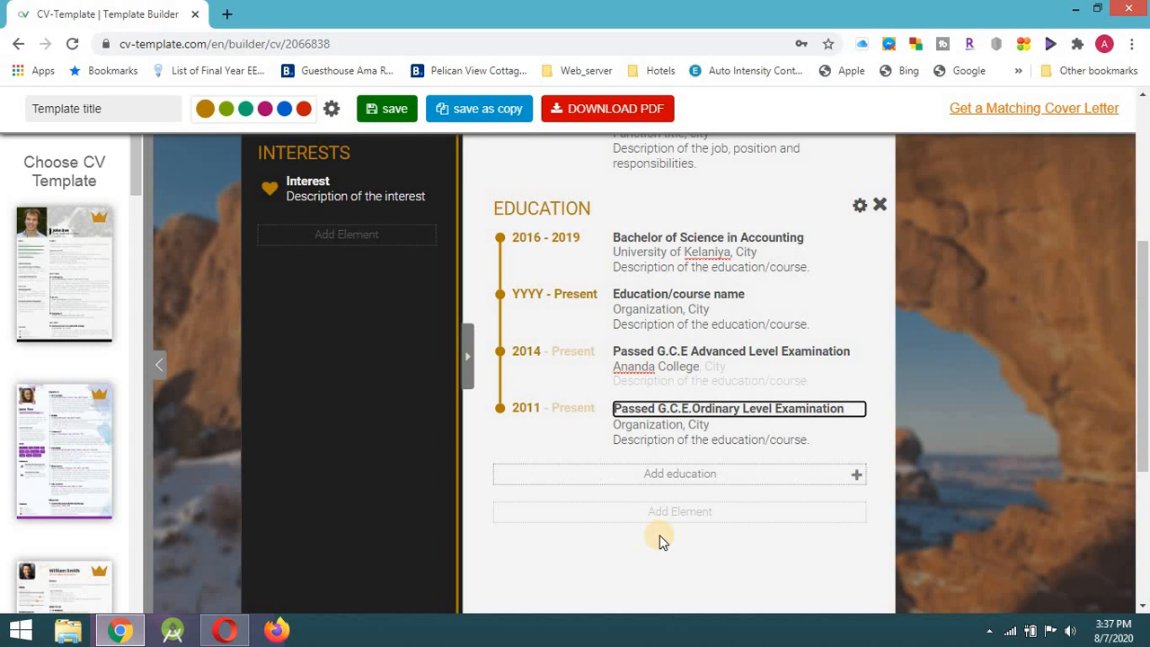
Add a Course section from the New elements list below Education.
left_click(658, 512)
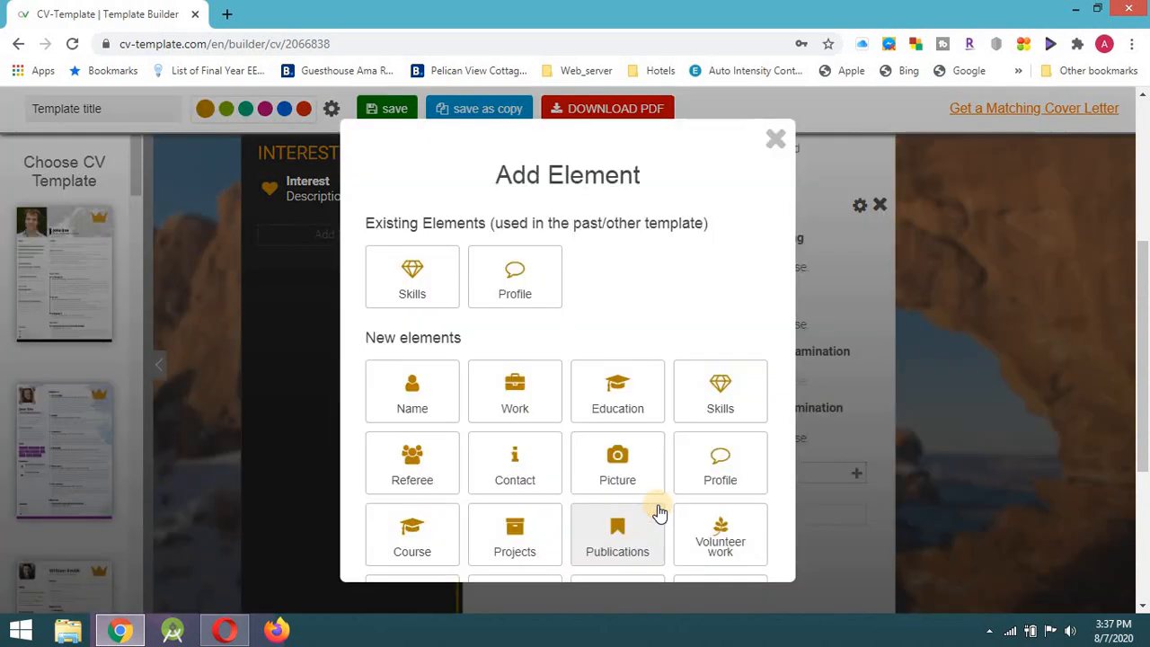
scroll(583, 381, "down", 3)
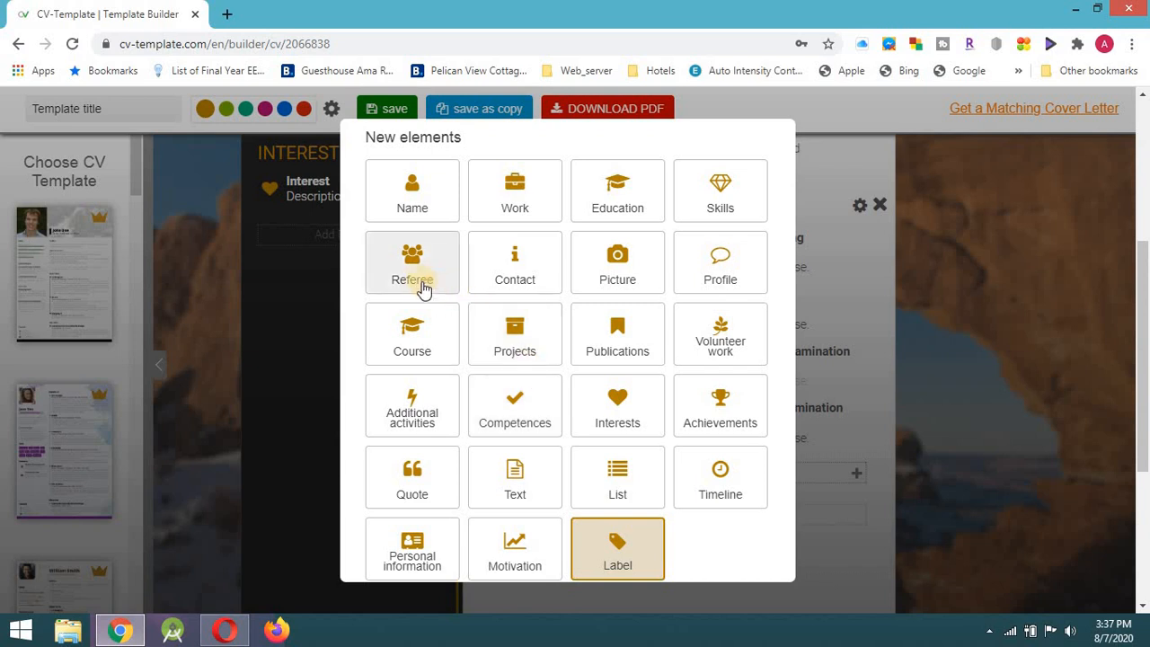
left_click(418, 329)
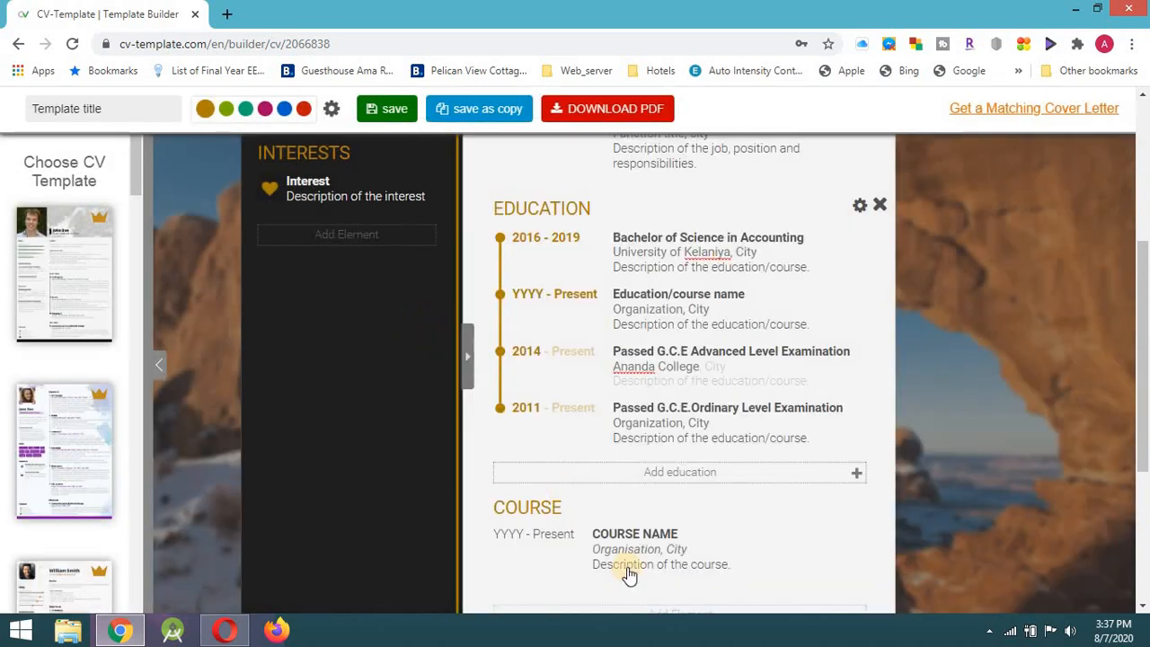
Set the course year to 2020, hide the Present end date, and name it 'FUNDEMENTAL OF DIGITAL MARKETING'.
left_click(516, 510)
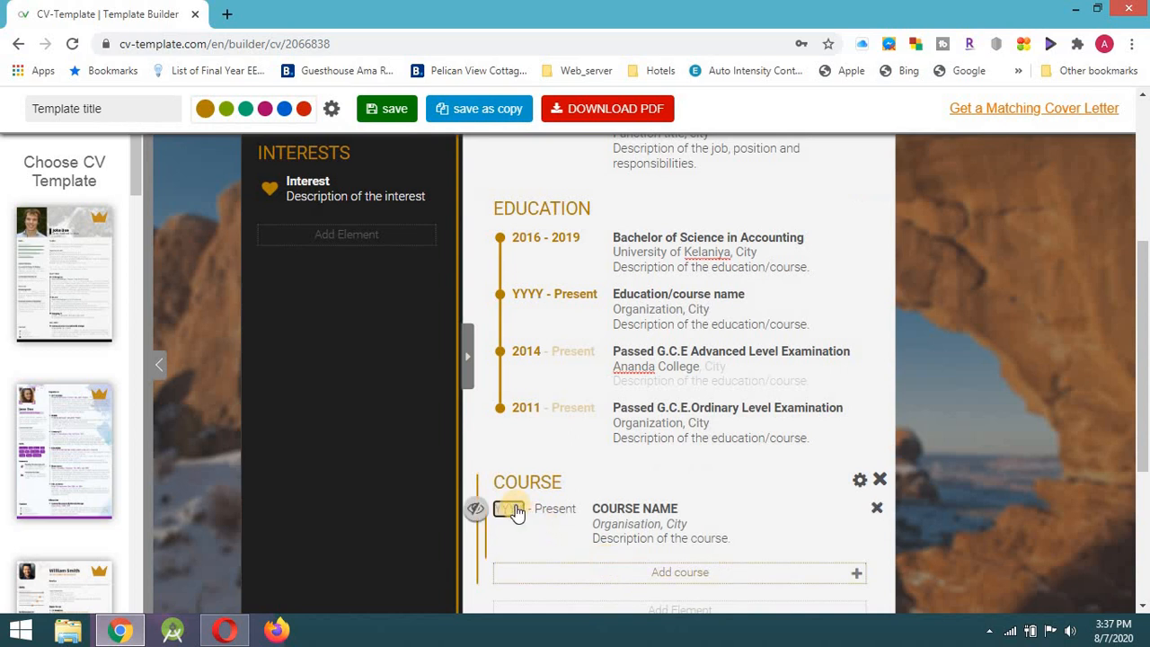
type("2020")
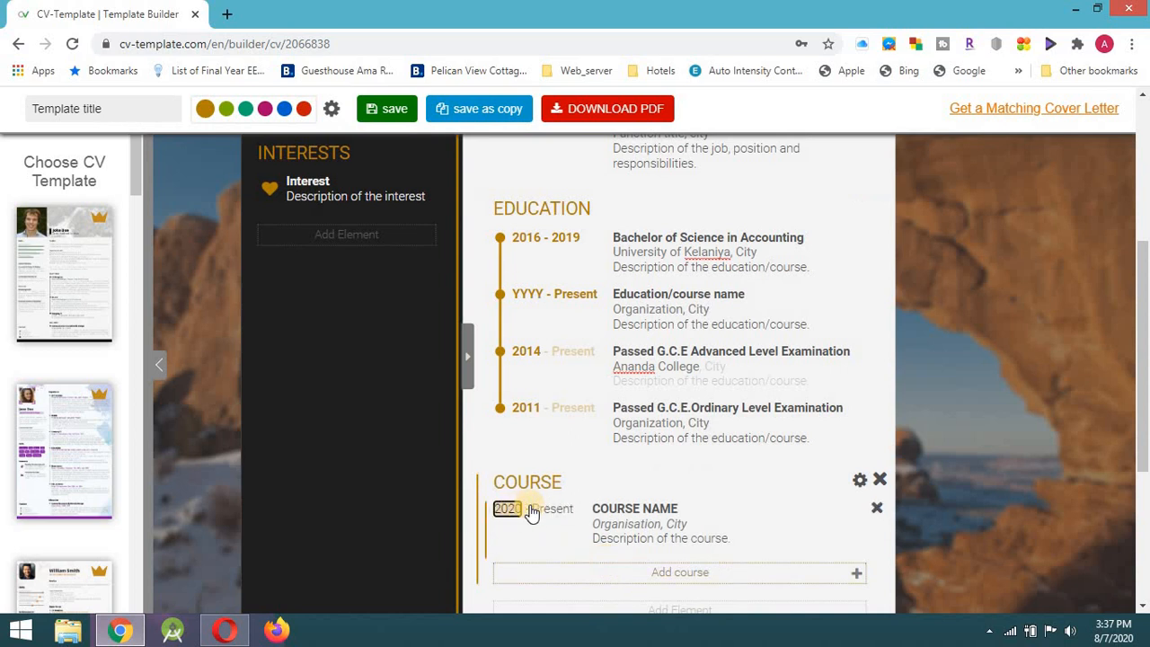
left_click(504, 509)
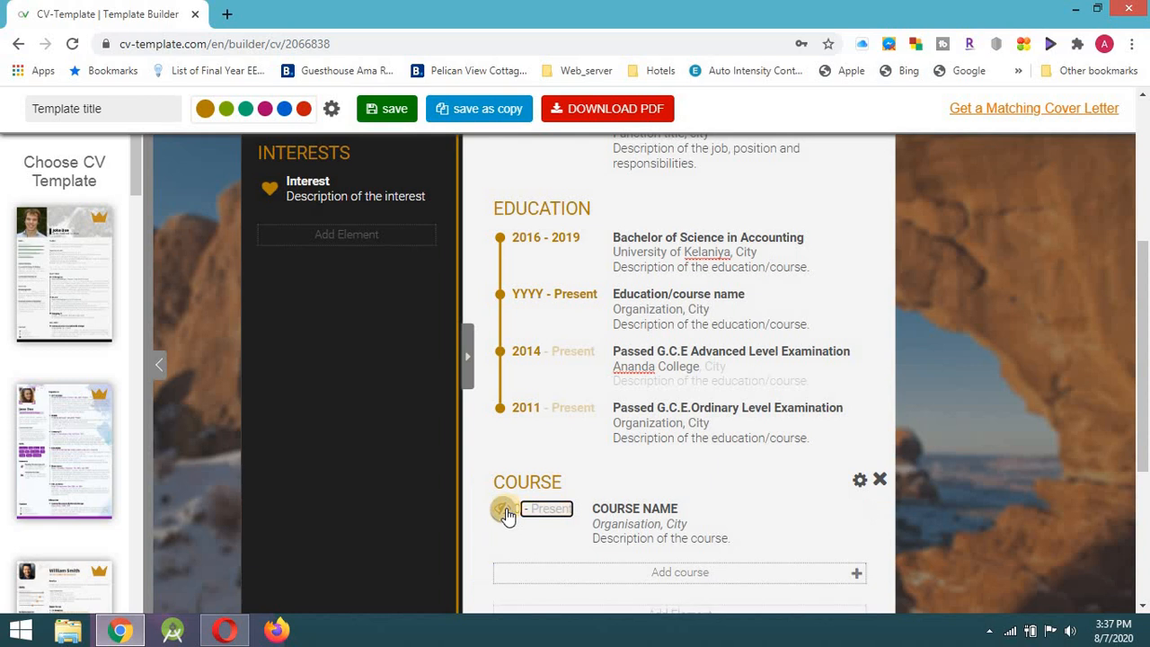
left_click(676, 508)
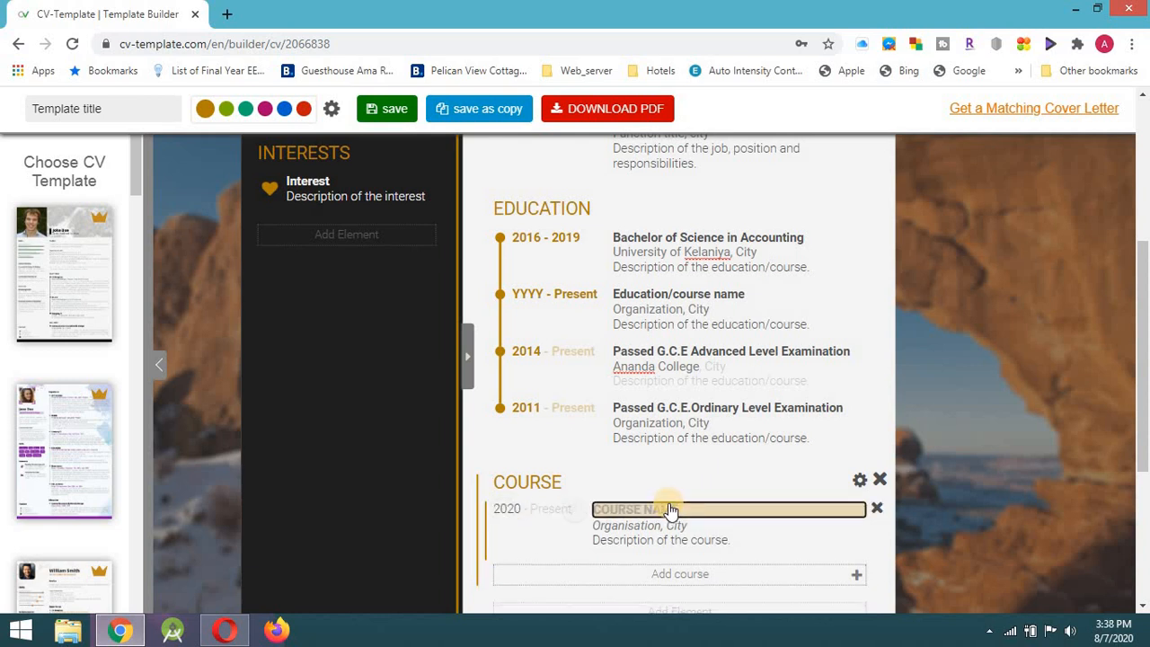
type("FUNDEMENTAL OF DO")
key("BackSpace")
type("IGI")
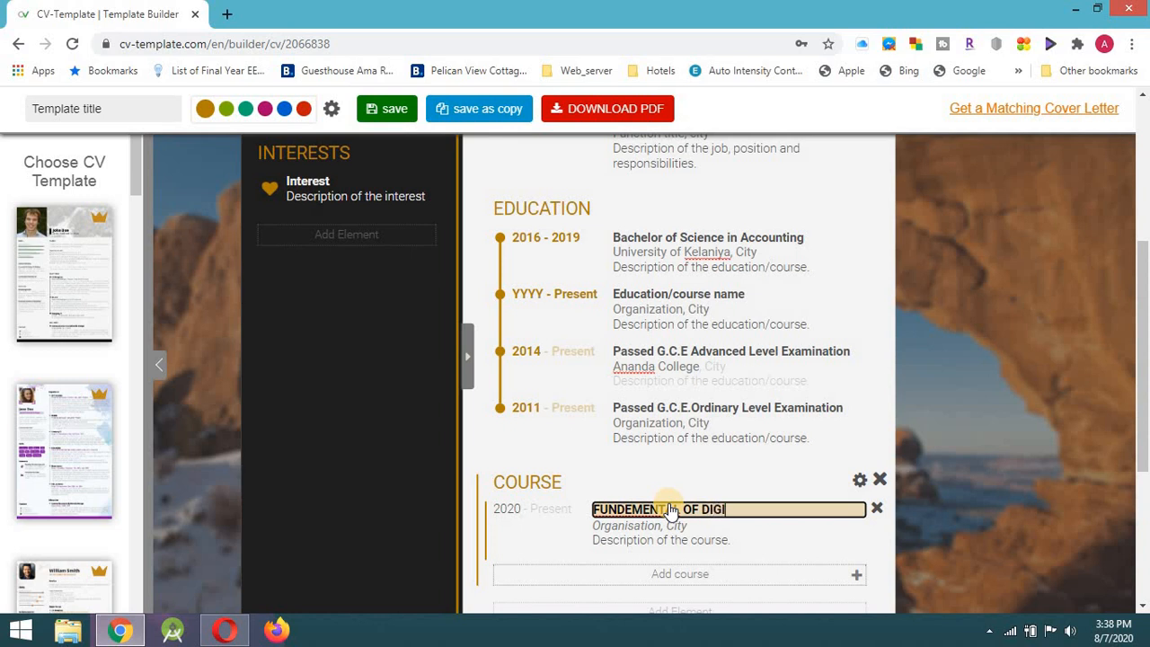
type("TAL MARKETING")
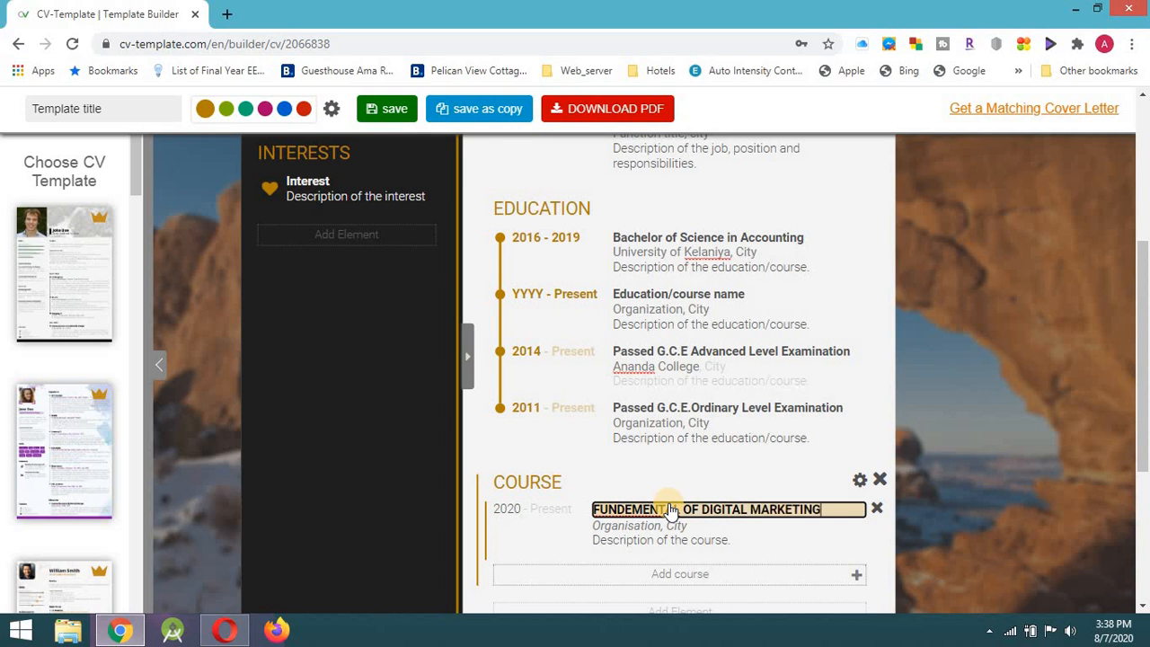
Replace the course organisation placeholder with 'Google'.
left_click(641, 533)
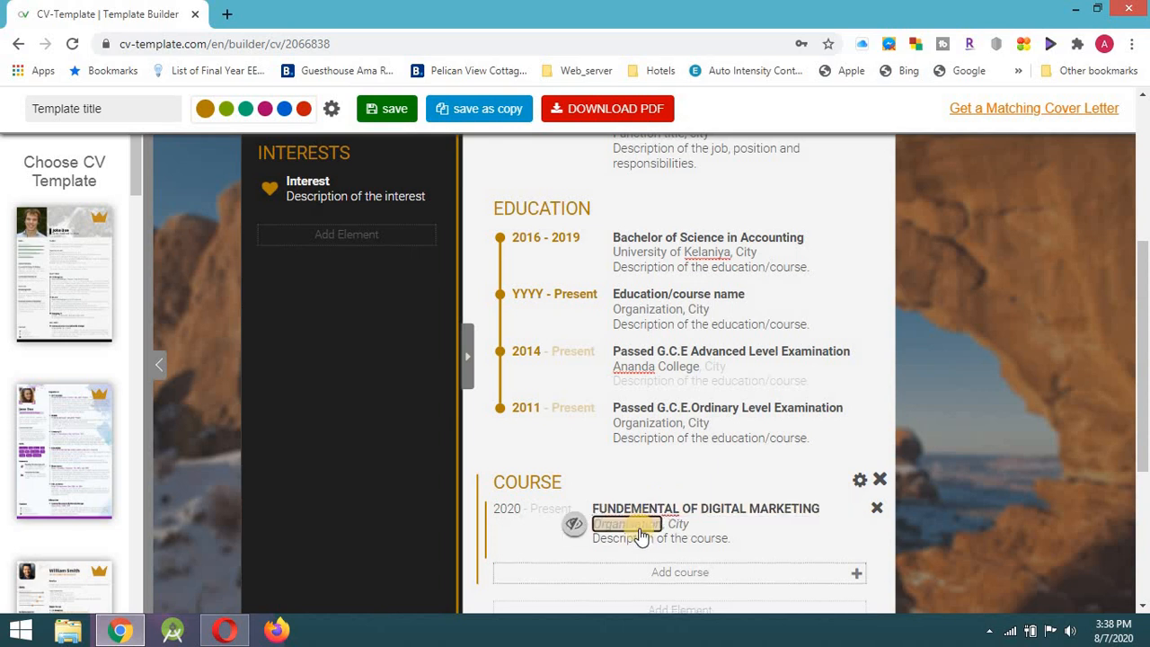
key("BackSpace")
type("Google")
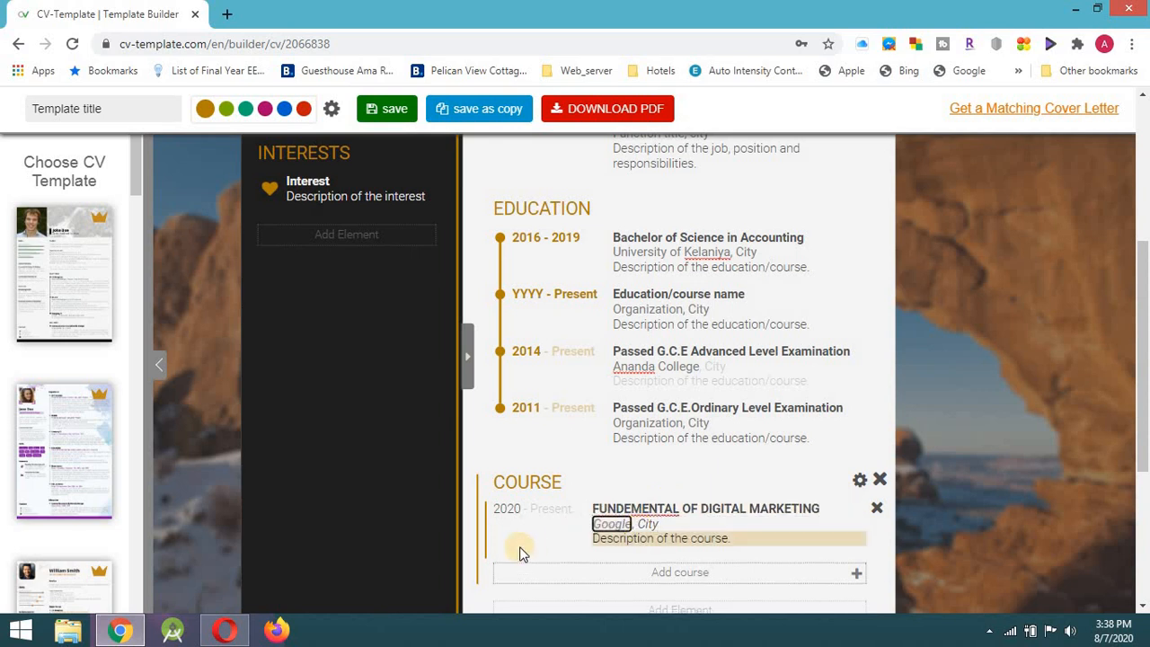
left_click(524, 551)
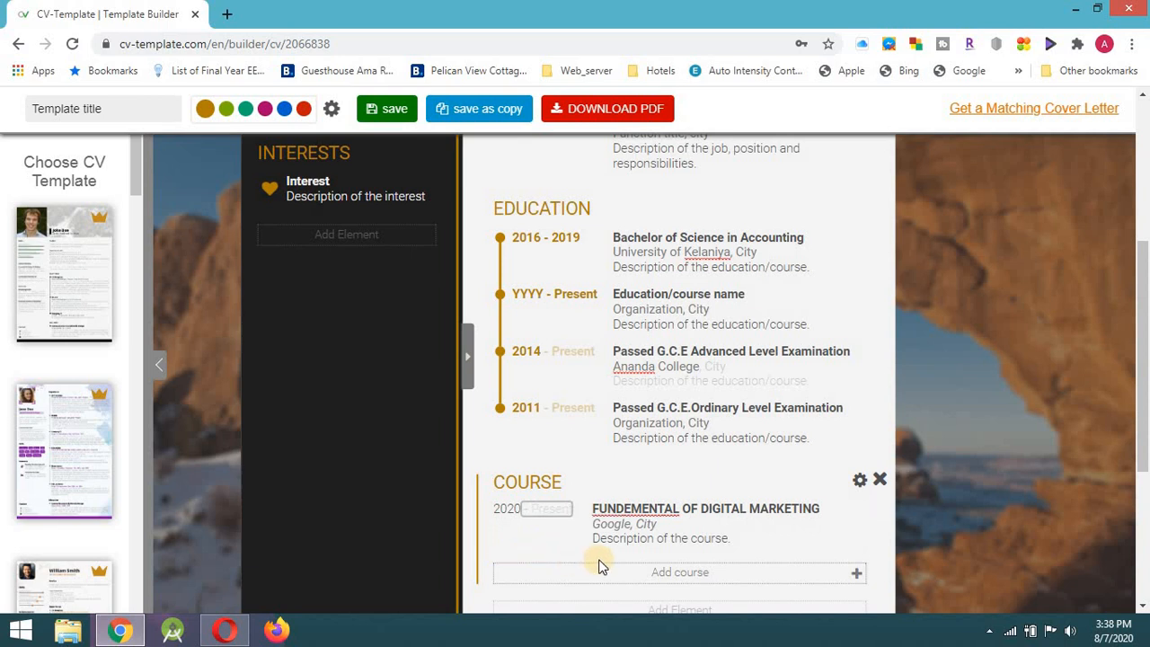
scroll(598, 563, "down", 2)
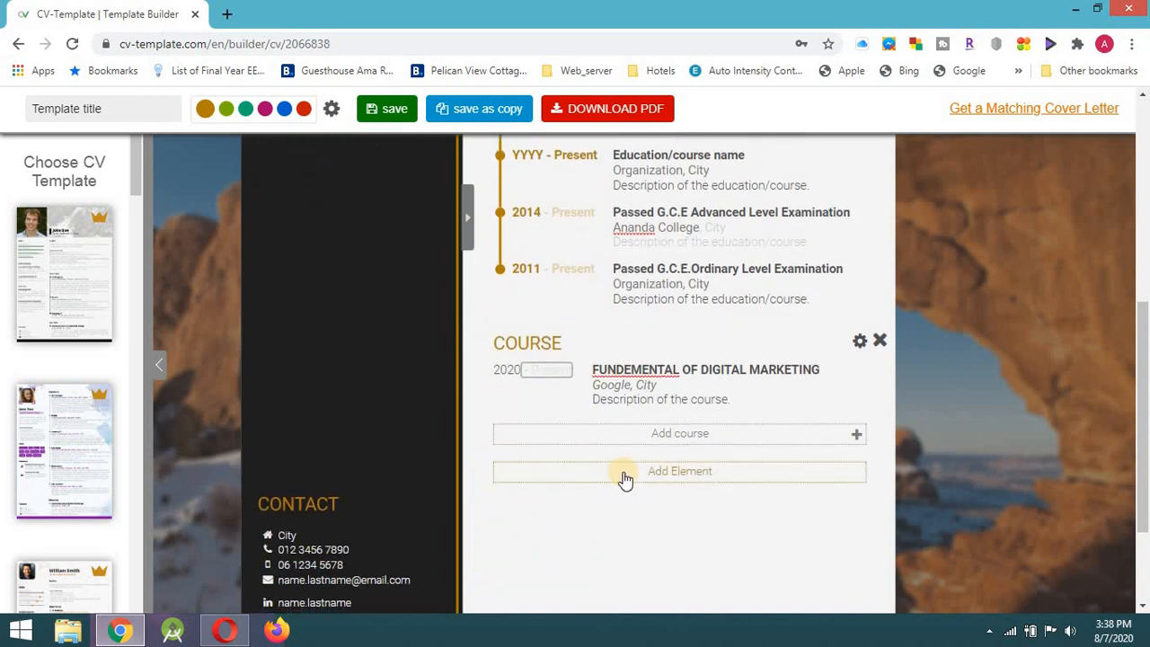
Scroll through the CV to verify the 2020 Google digital marketing course entry, adding nothing new.
left_click(625, 479)
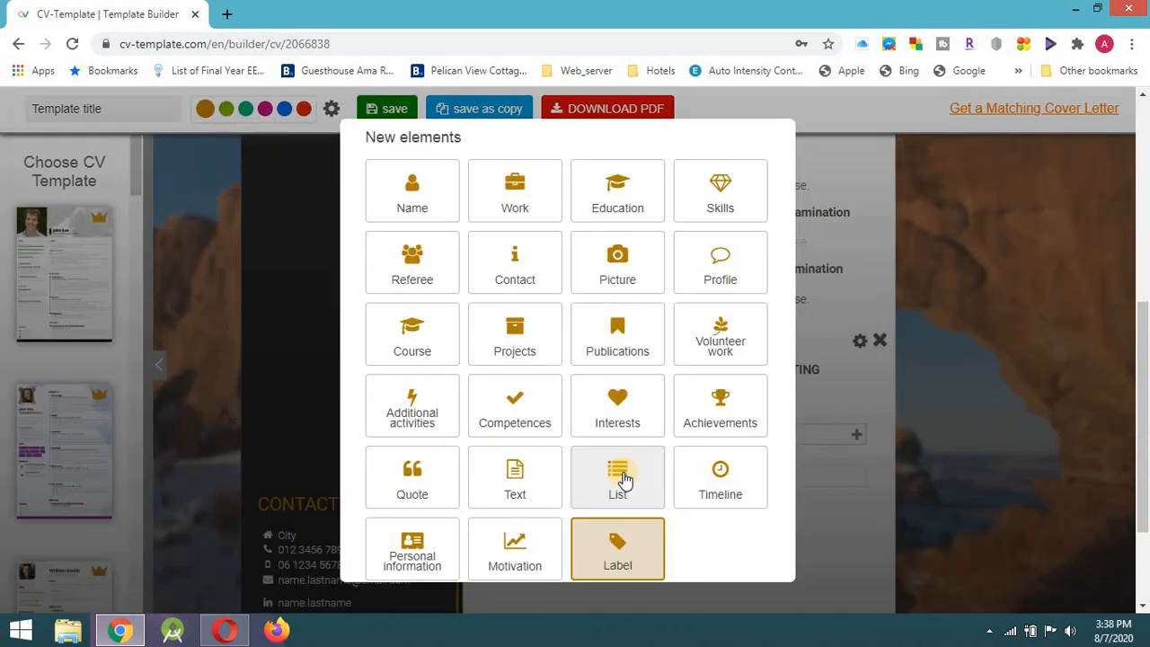
left_click(836, 509)
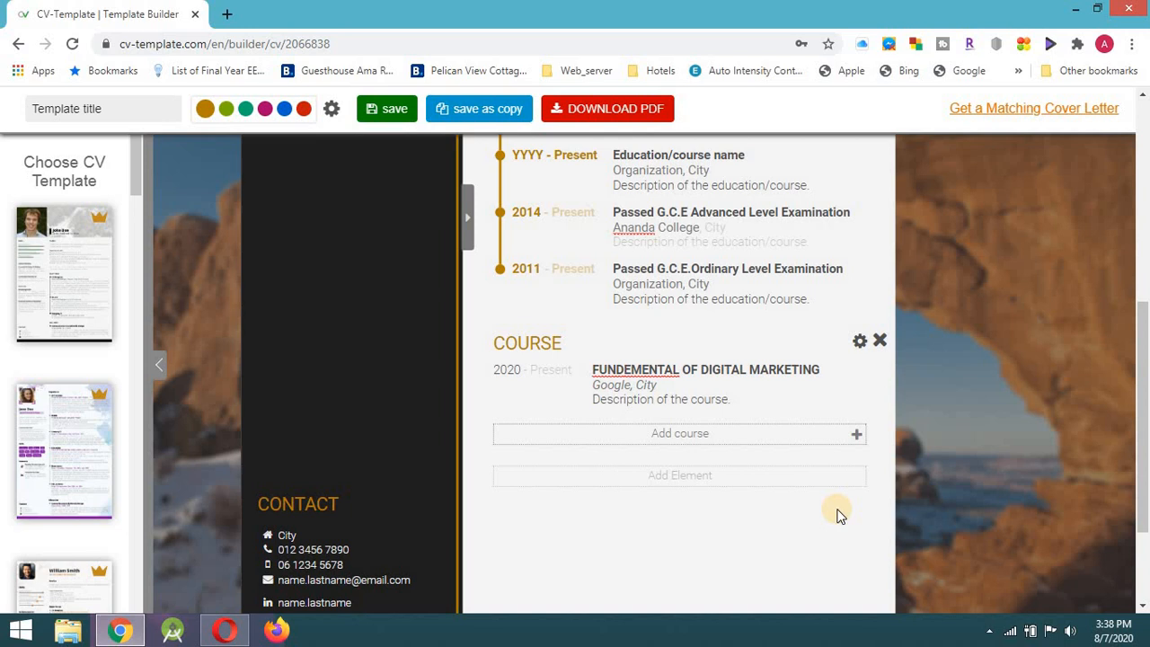
scroll(653, 462, "up", 3)
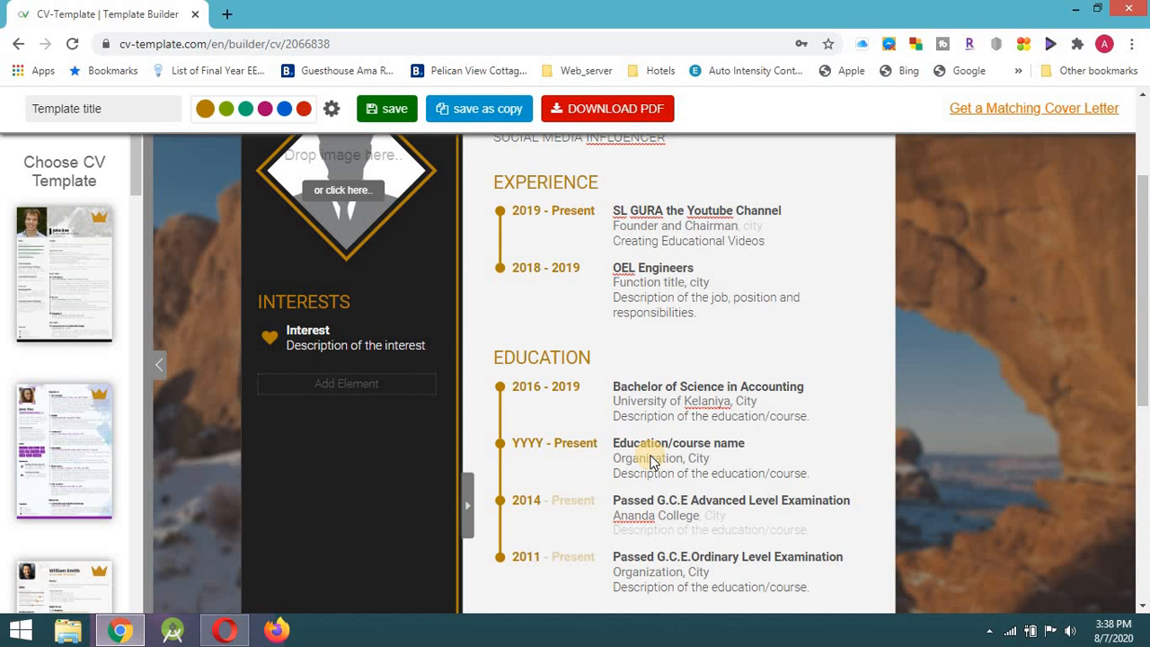
left_click(653, 460)
scroll(652, 462, "down", 2)
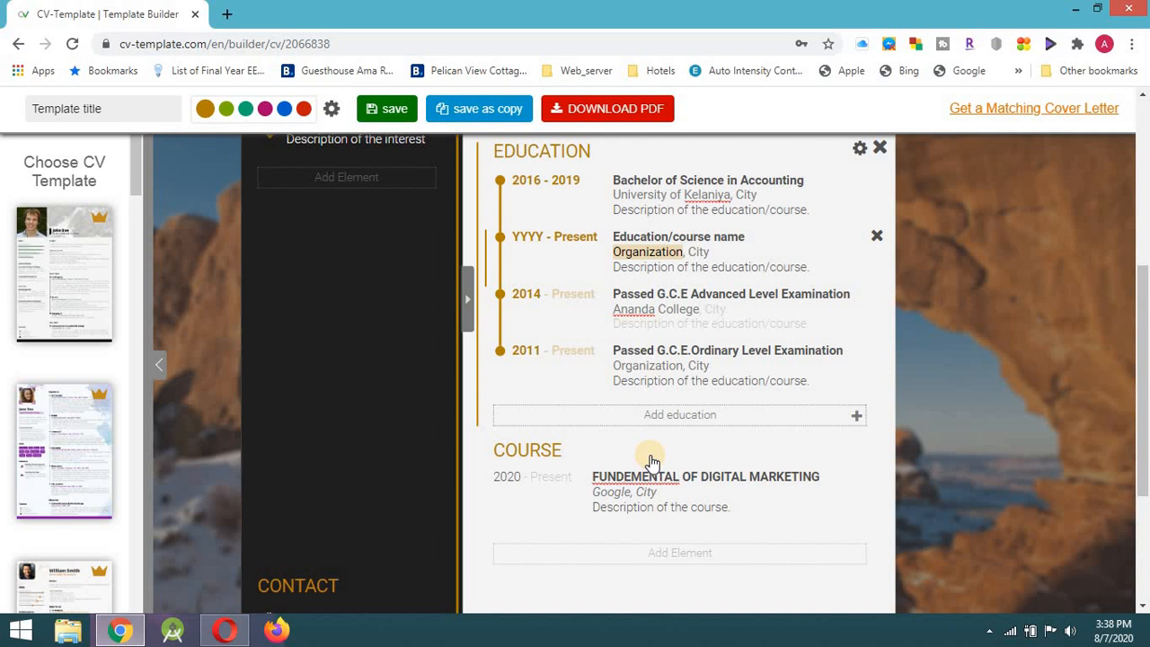
scroll(652, 461, "up", 3)
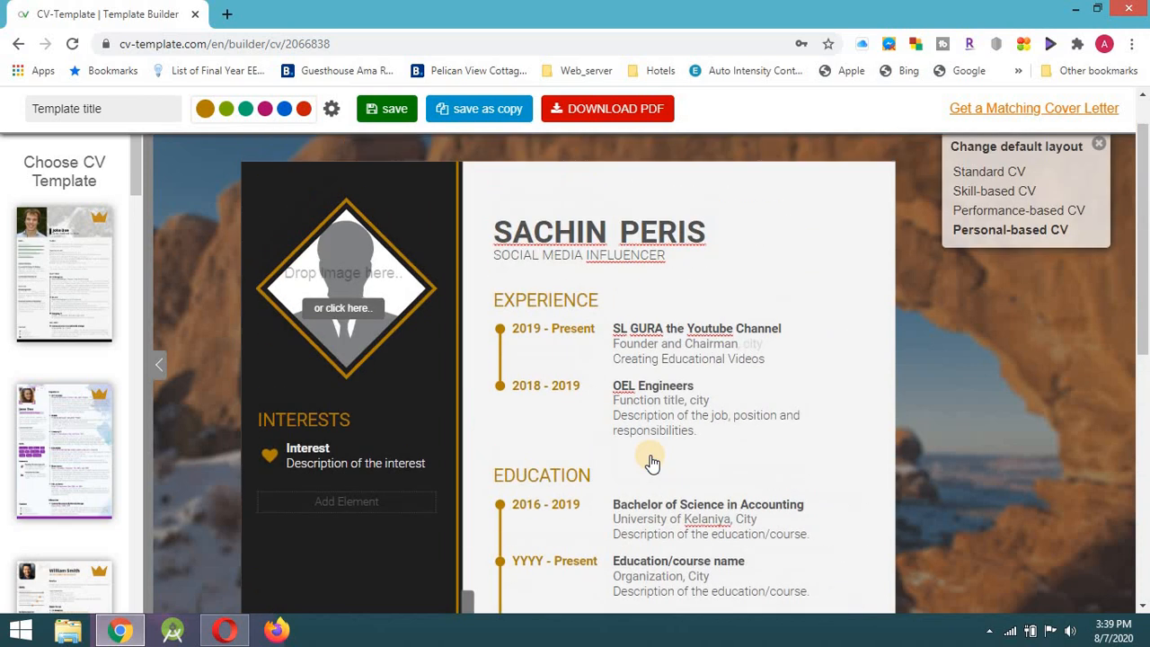
scroll(653, 462, "down", 4)
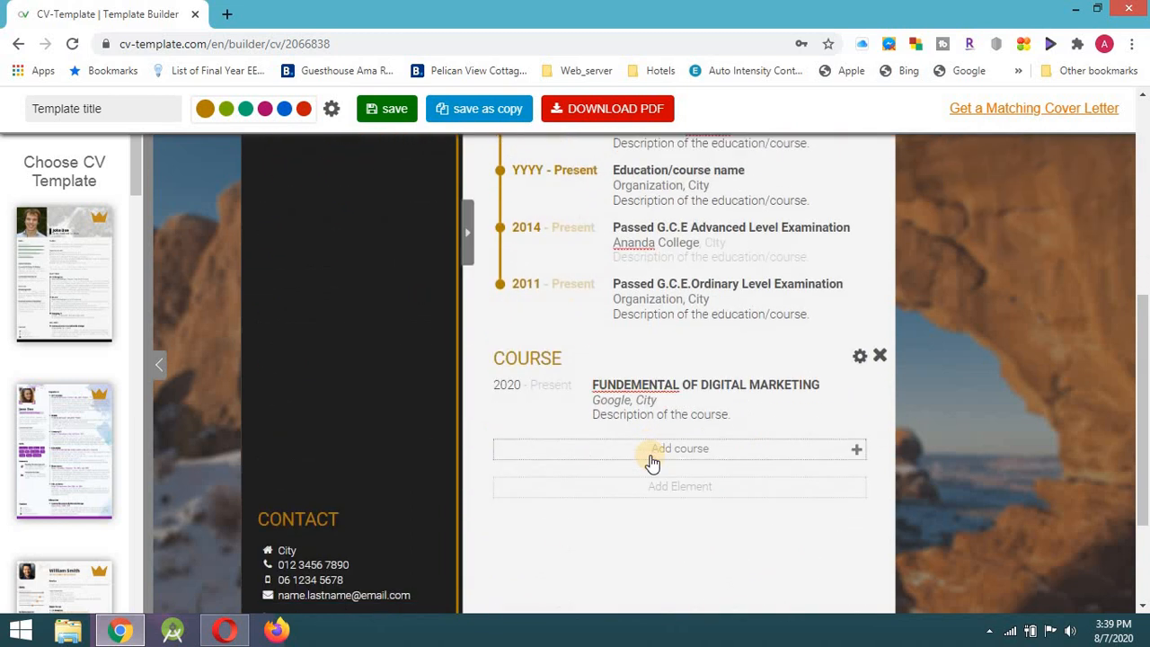
scroll(652, 462, "up", 5)
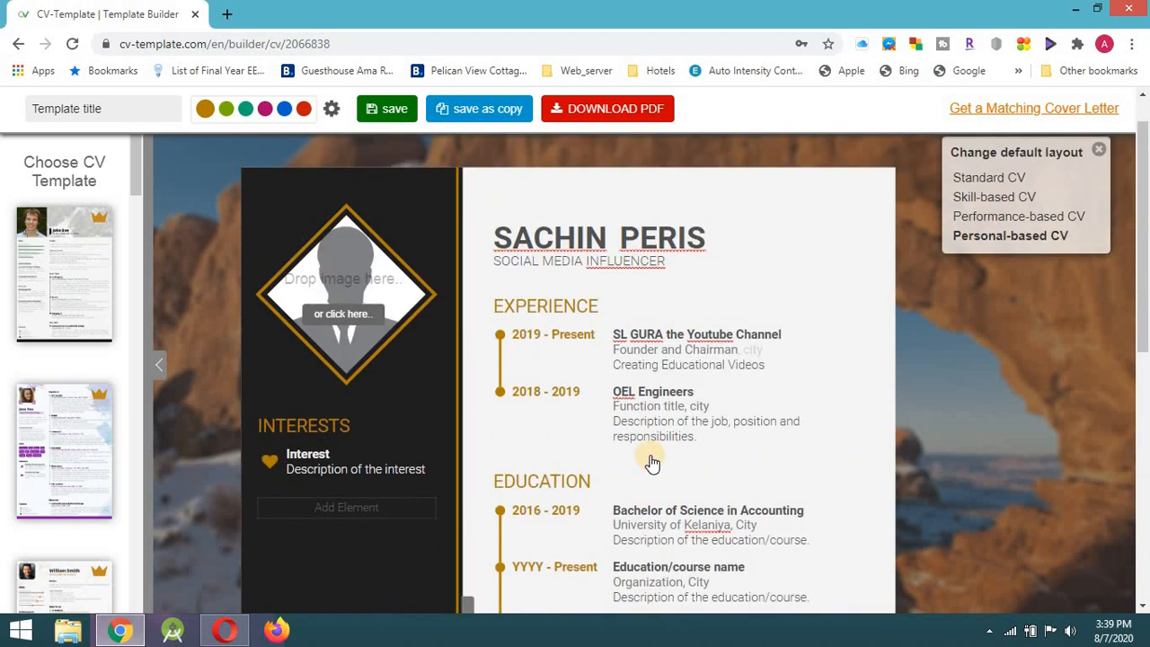
scroll(653, 462, "down", 4)
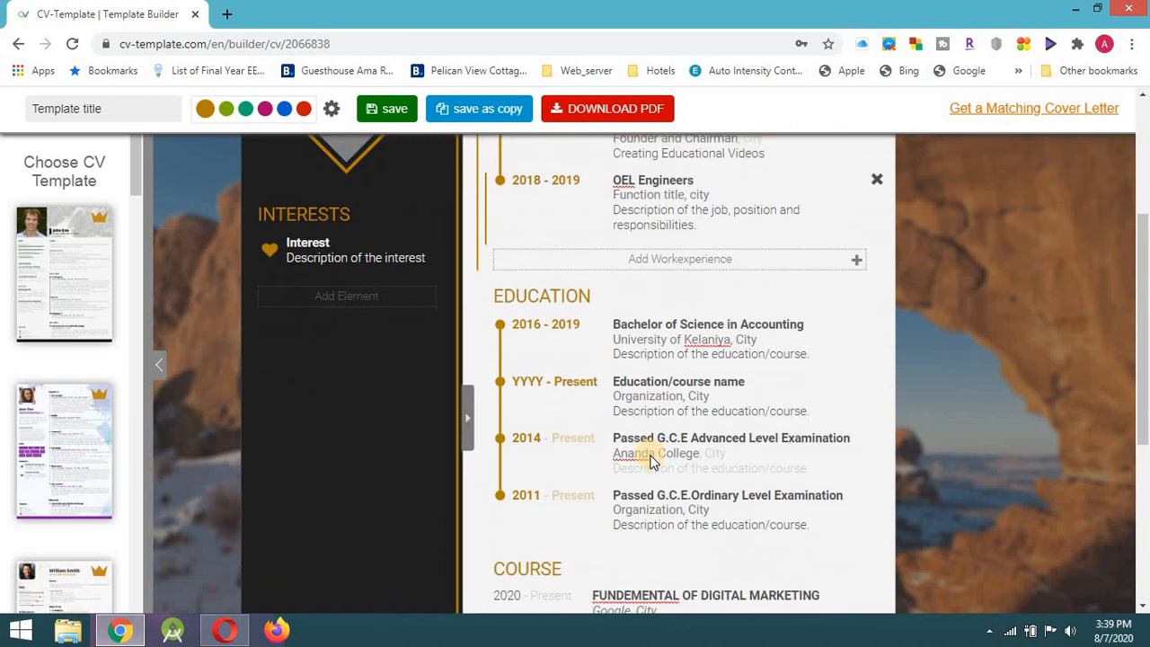
scroll(652, 463, "down", 3)
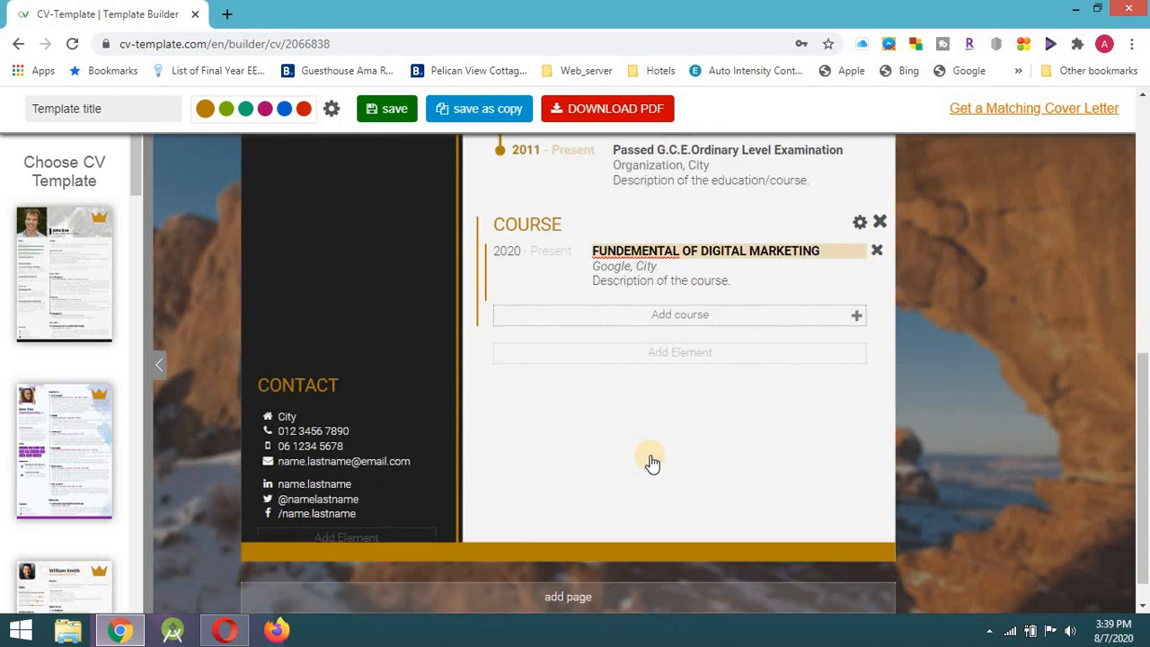
Insert a Personal Information section with Name, Birthdate, Gender, Residence and Nationality lines below Course.
left_click(635, 360)
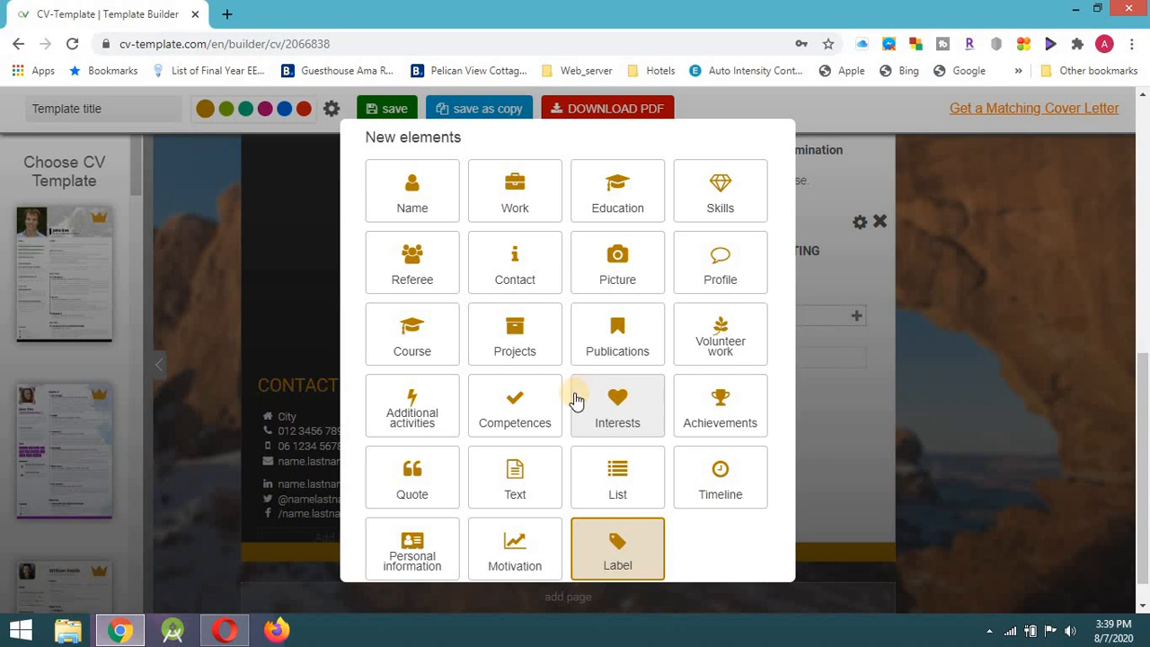
left_click(396, 557)
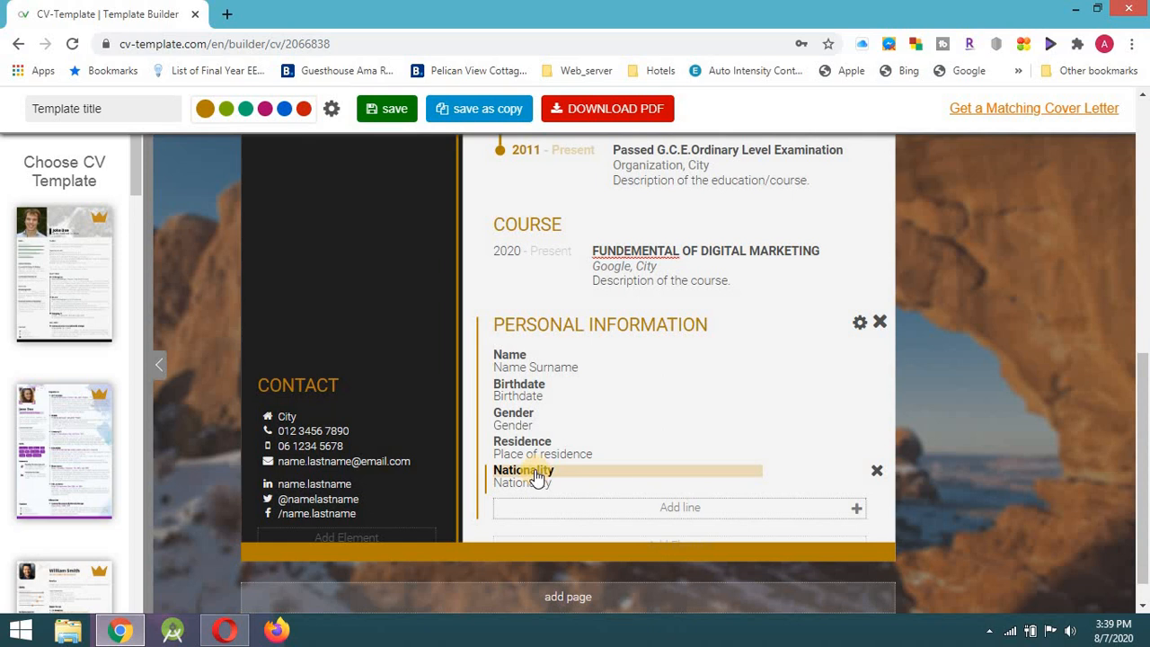
scroll(536, 476, "up", 4)
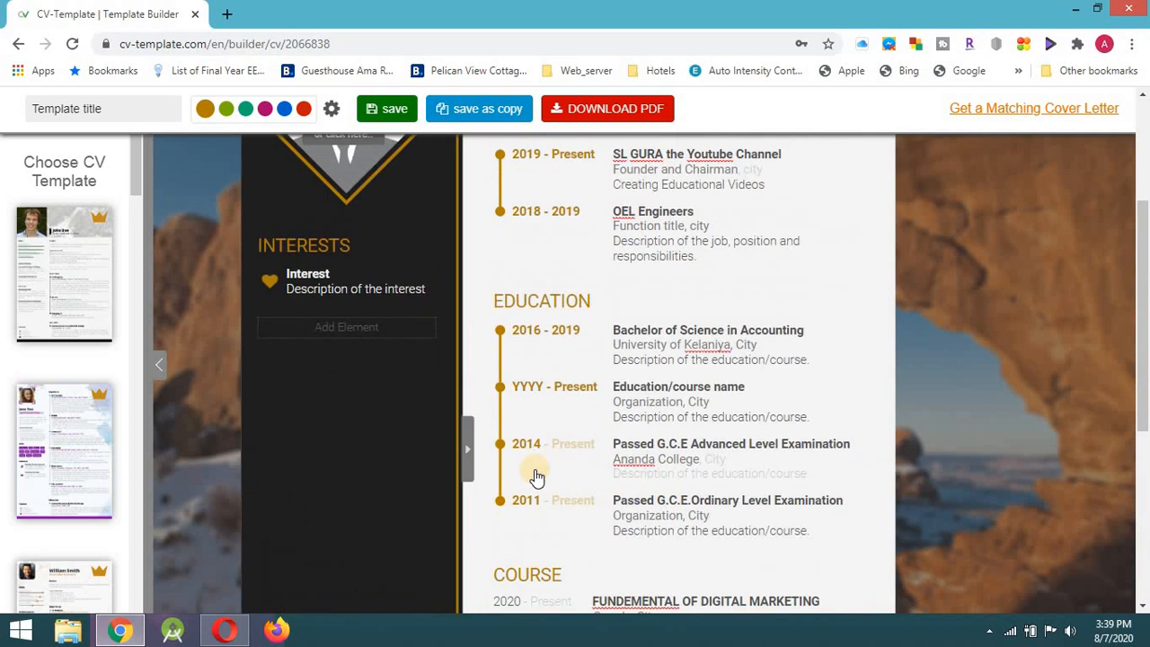
scroll(536, 476, "down", 2)
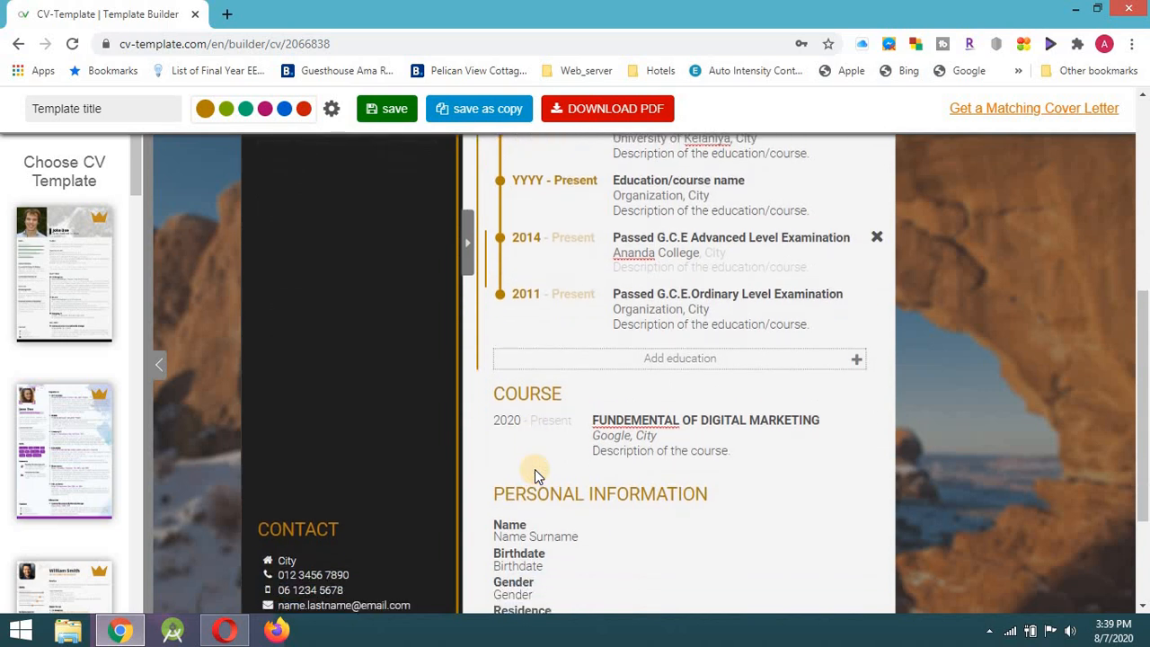
scroll(535, 474, "up", 3)
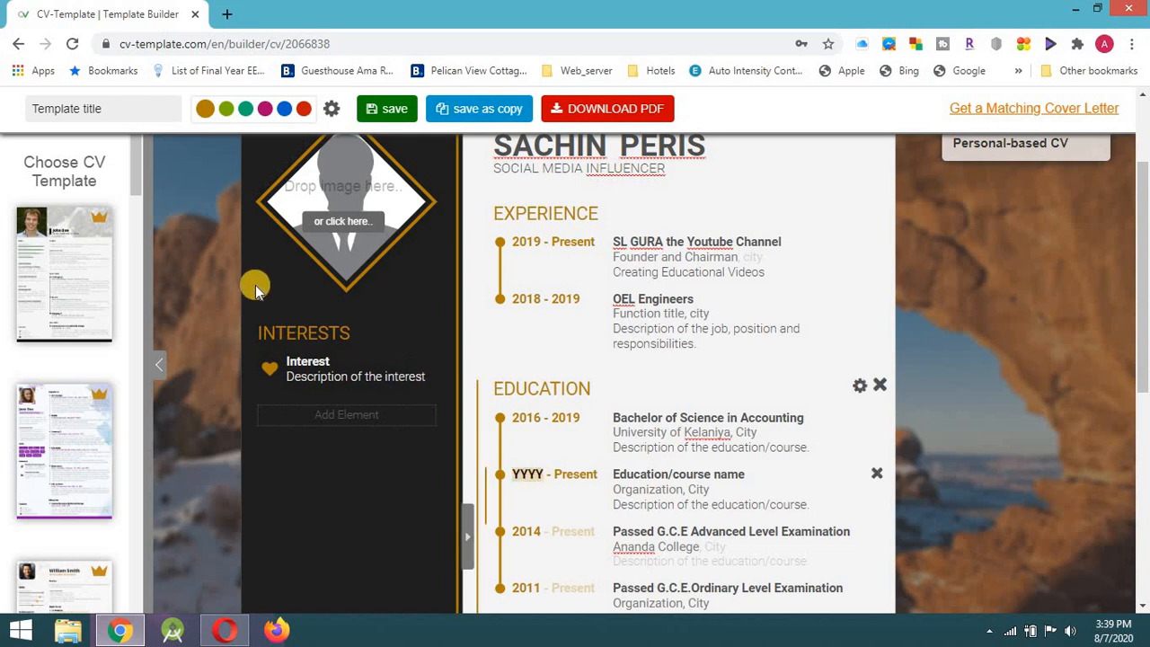
mouse_move(372, 303)
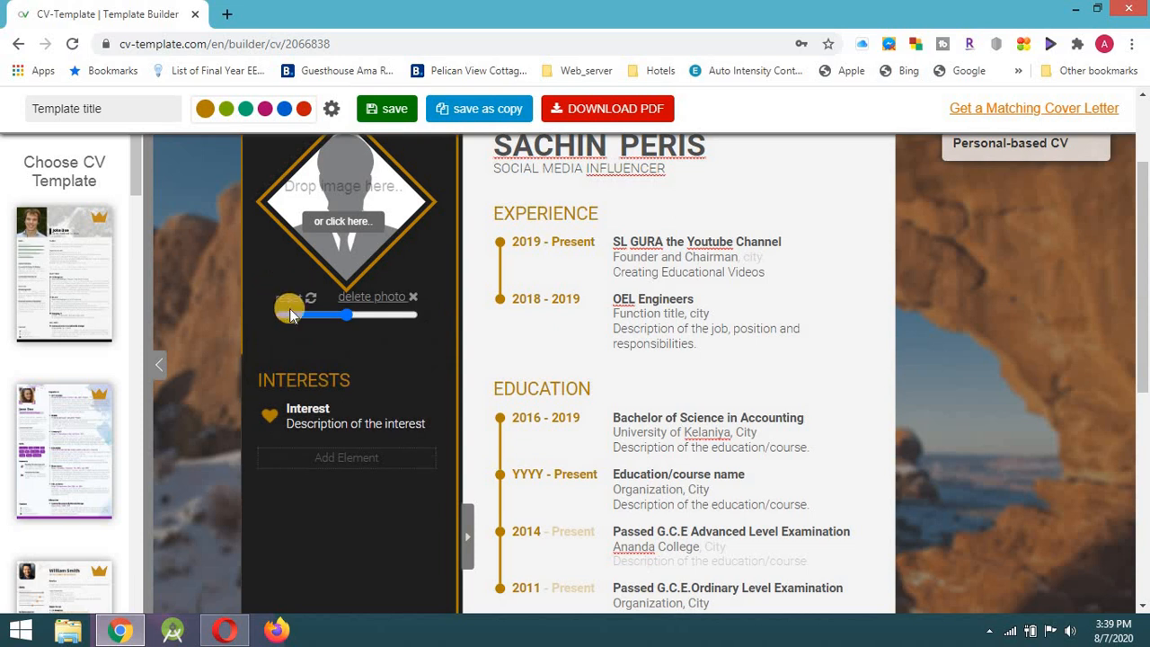
mouse_move(367, 278)
scroll(329, 309, "up", 2)
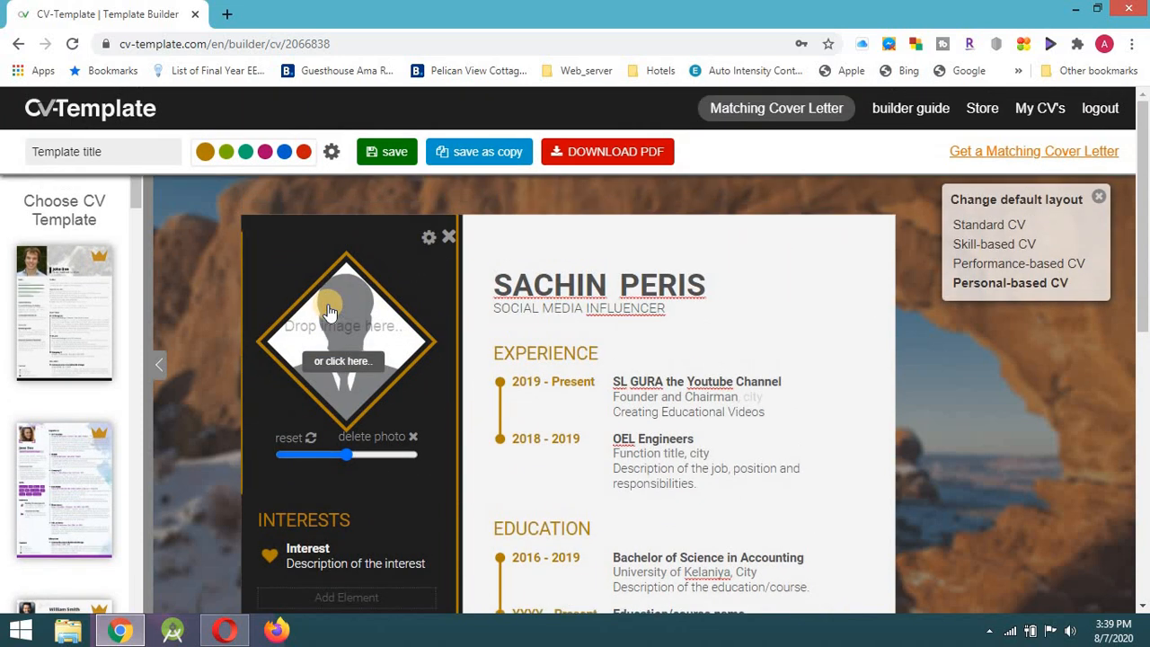
scroll(329, 310, "down", 1)
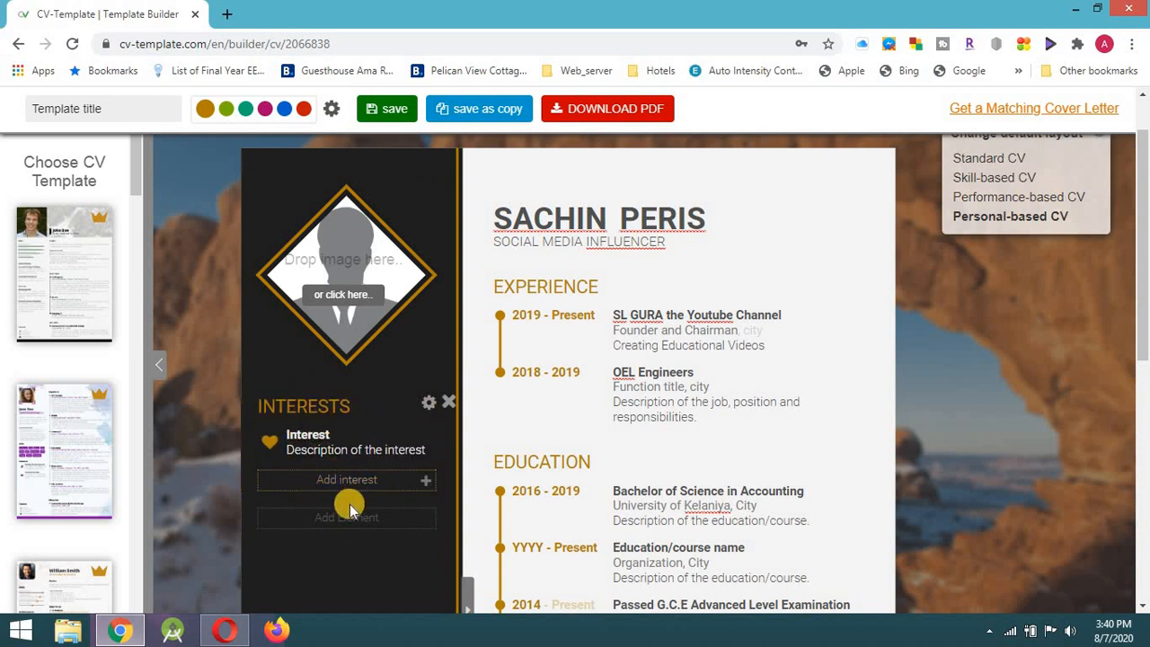
double_click(310, 435)
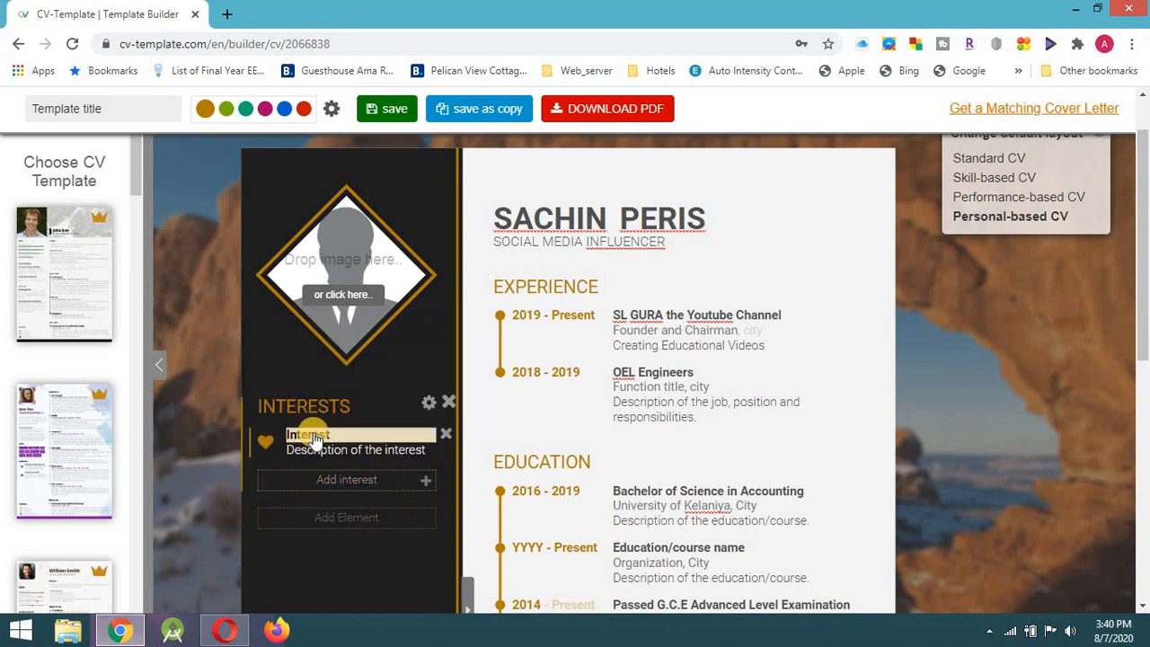
Add a Contact section to the left column below Interests.
left_click(341, 521)
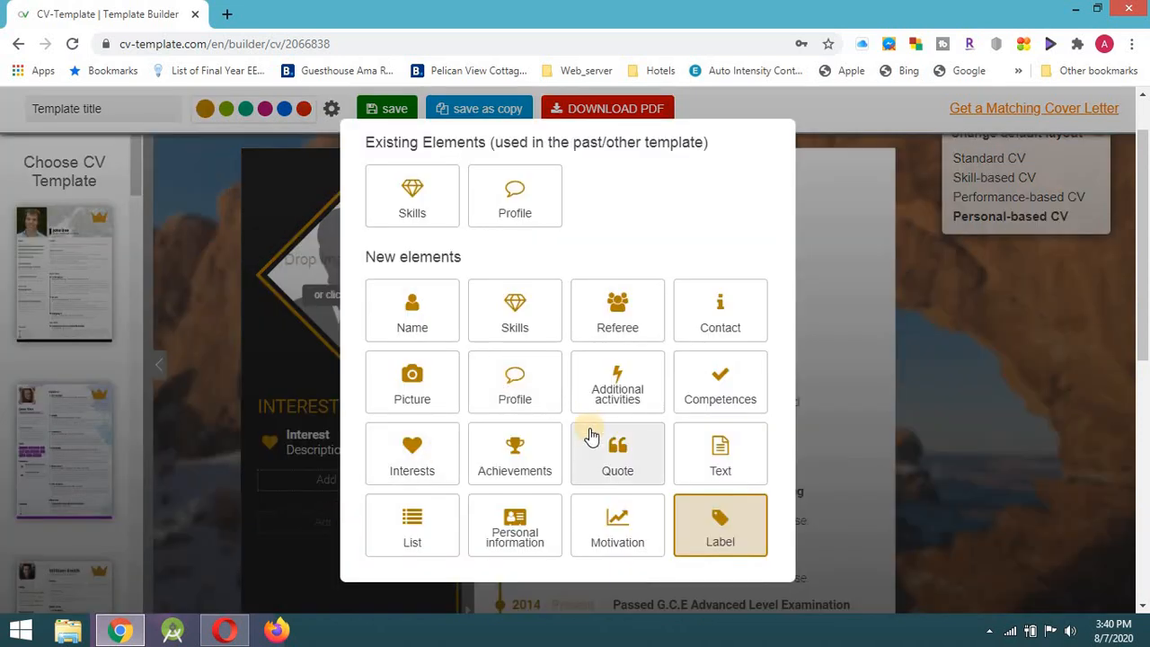
scroll(590, 435, "down", 1)
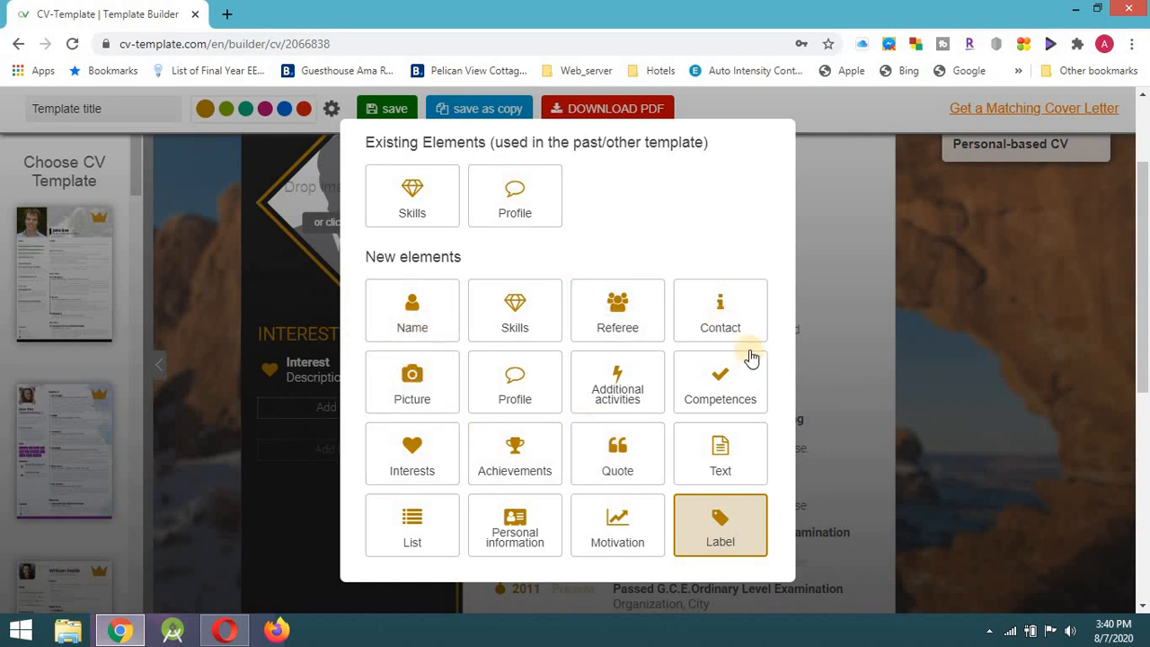
left_click(705, 324)
scroll(323, 539, "down", 4)
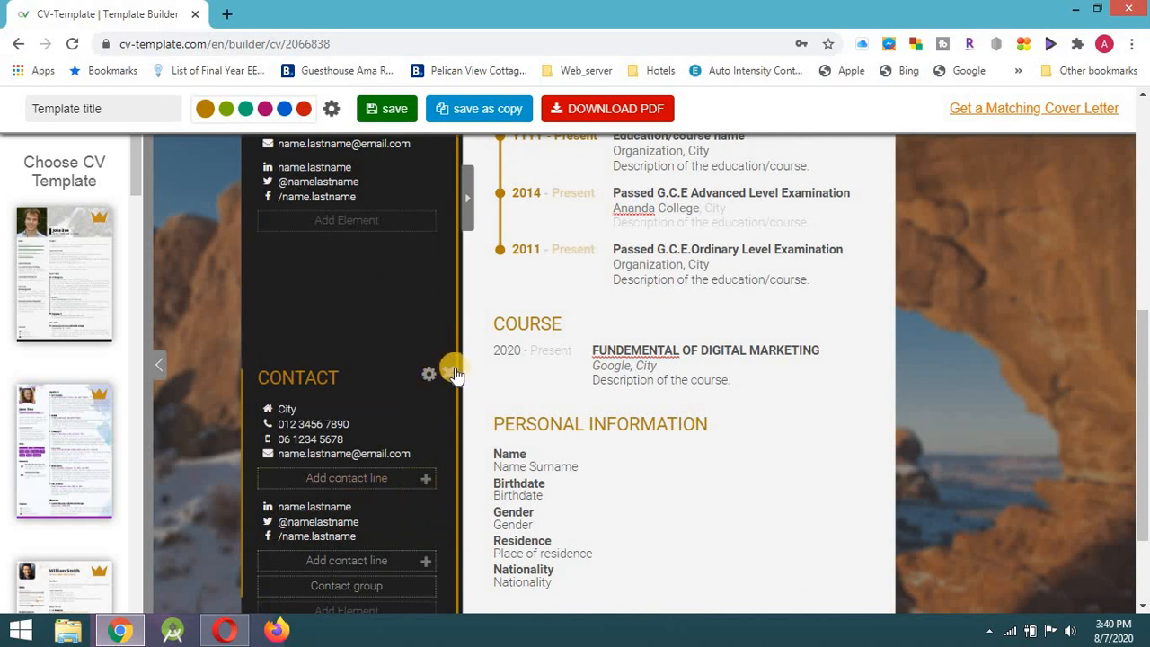
Delete the duplicate Contact section, confirming removal of the whole section.
left_click(452, 374)
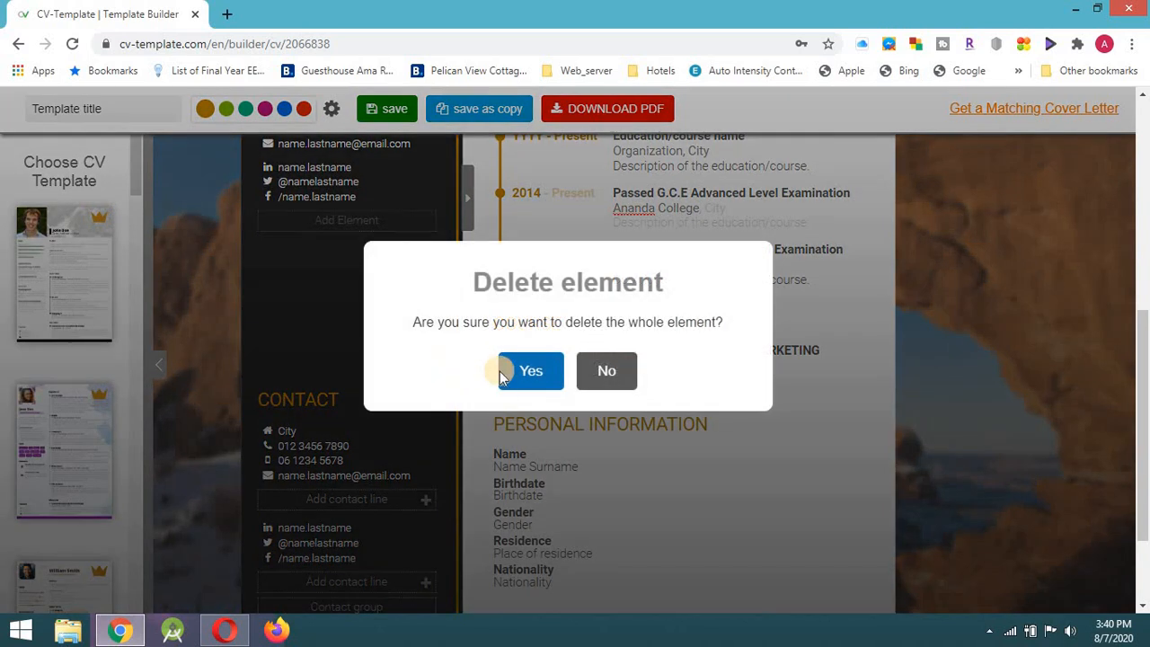
left_click(515, 383)
scroll(364, 419, "up", 4)
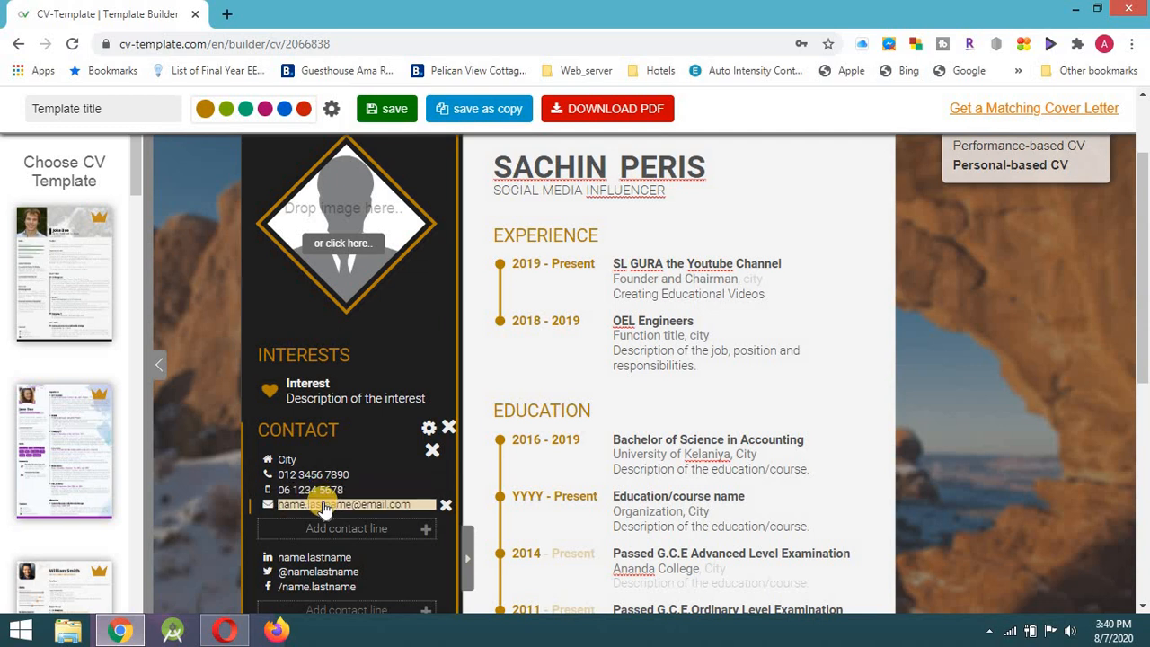
scroll(323, 505, "down", 2)
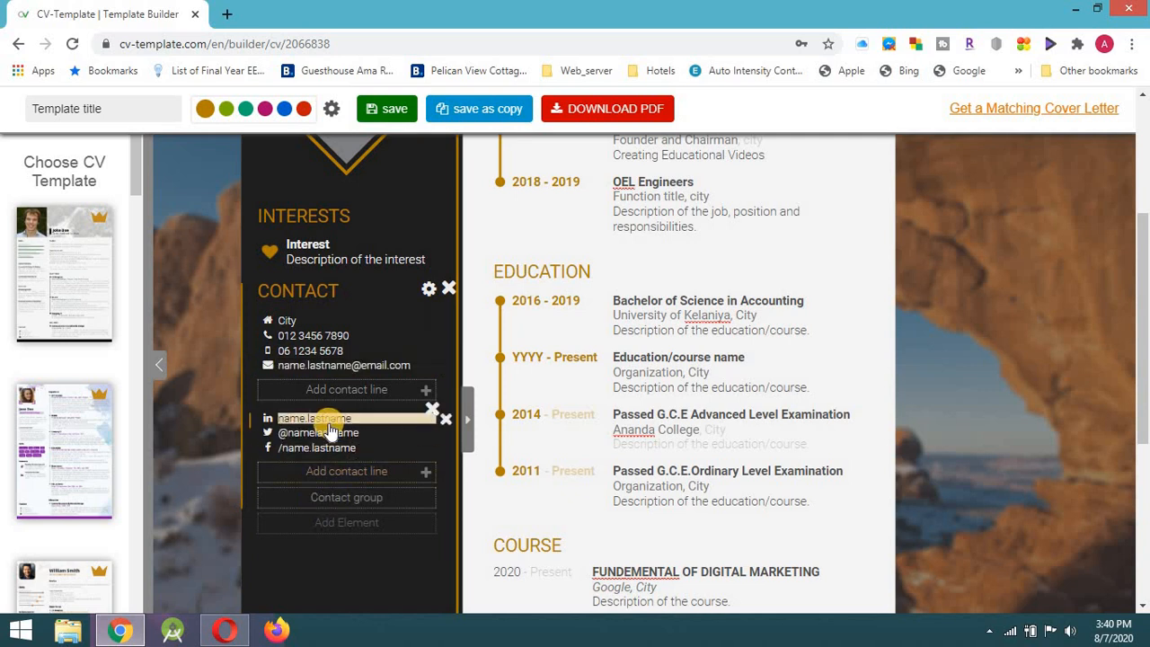
left_click(341, 495)
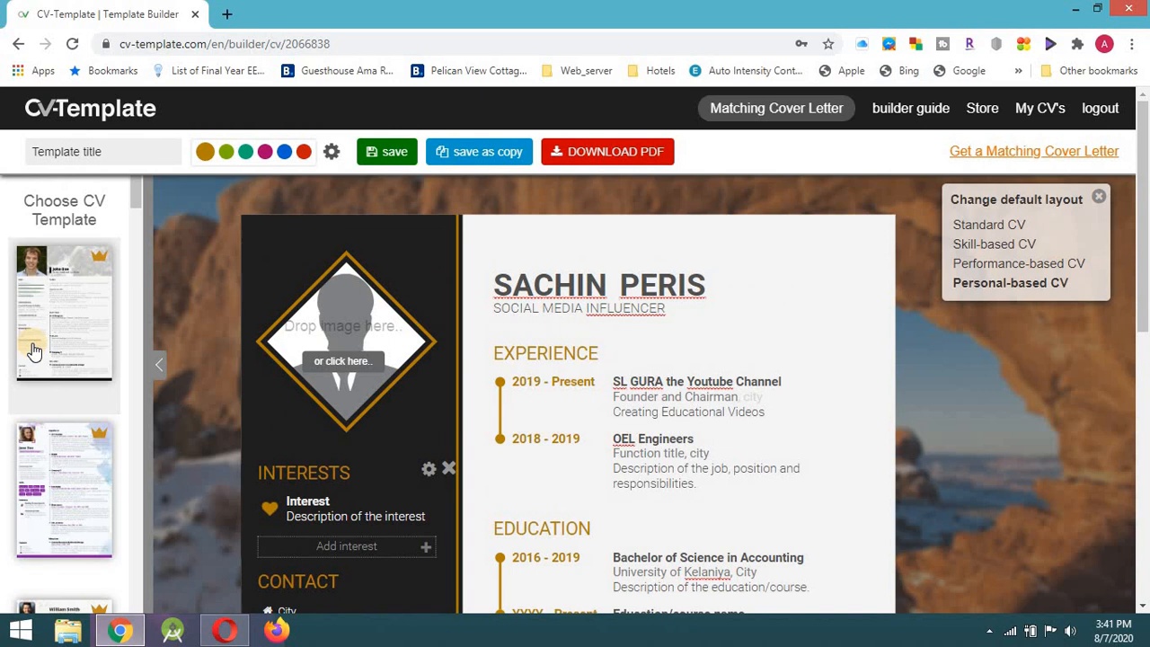
scroll(32, 350, "down", 4)
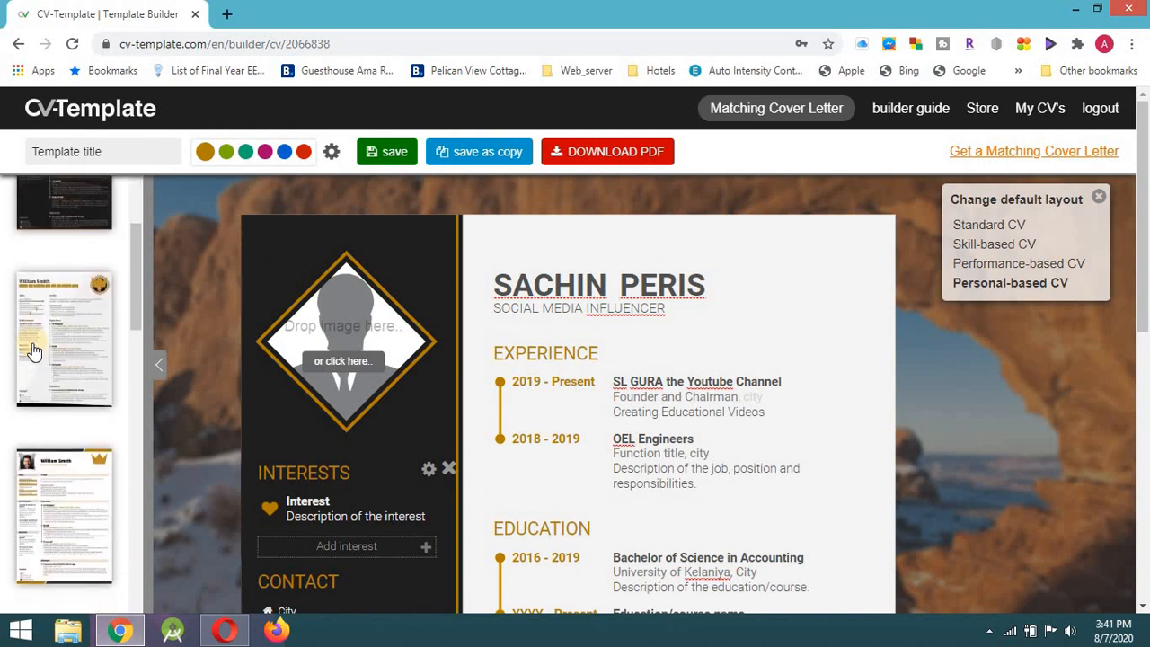
scroll(31, 351, "down", 4)
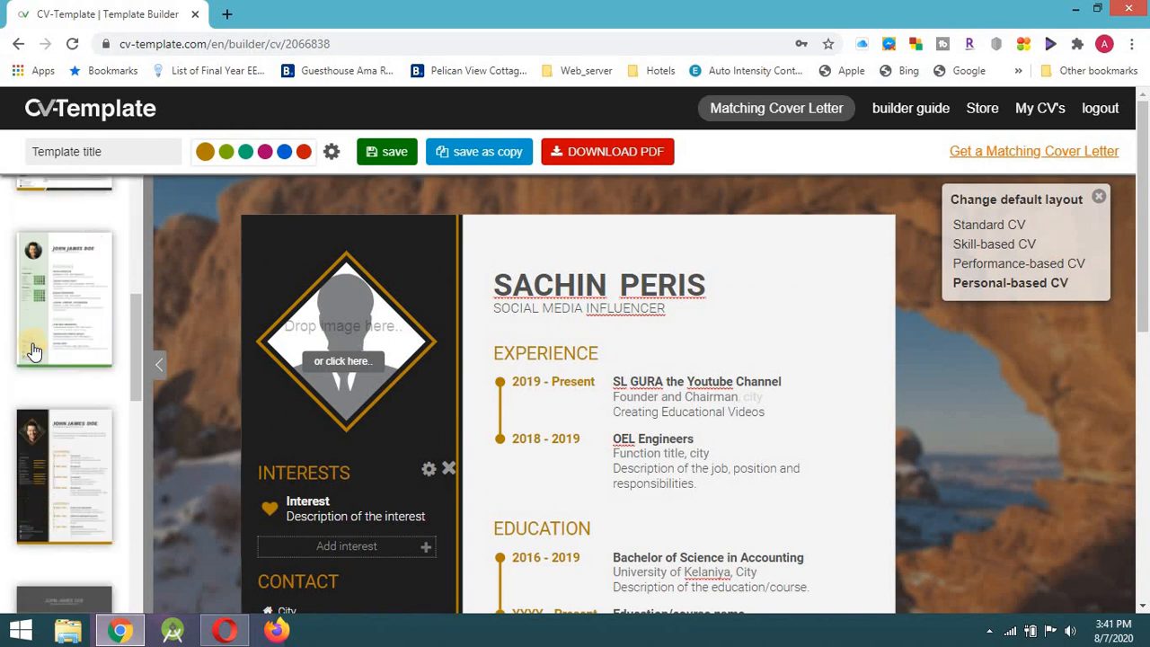
scroll(33, 350, "down", 3)
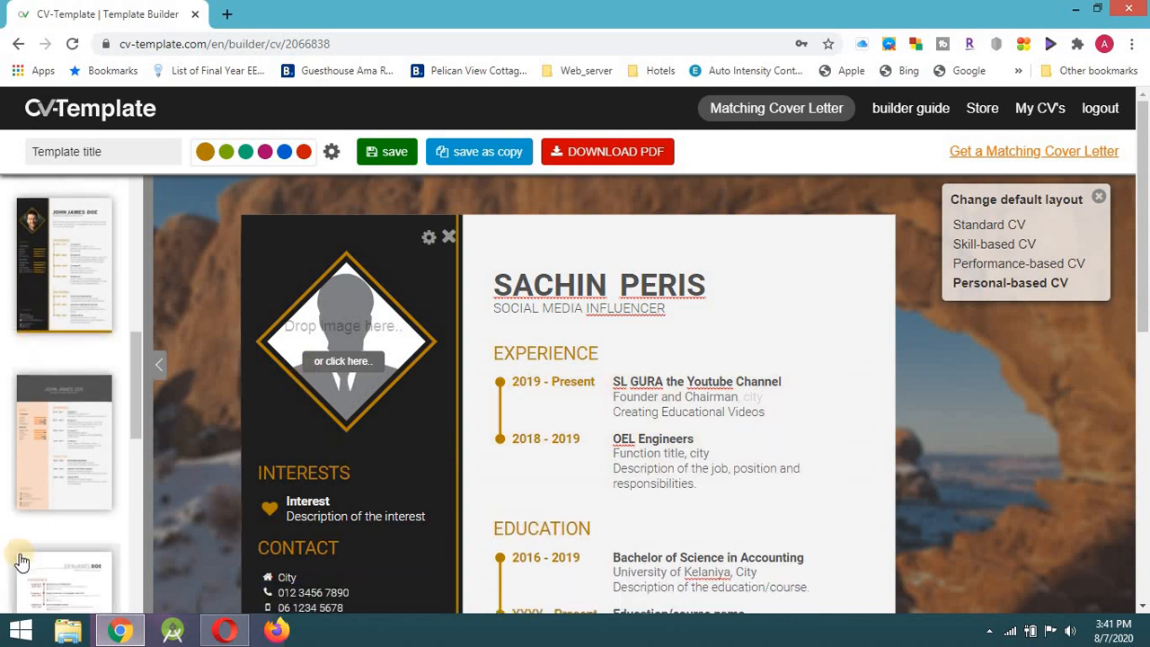
scroll(66, 480, "up", 3)
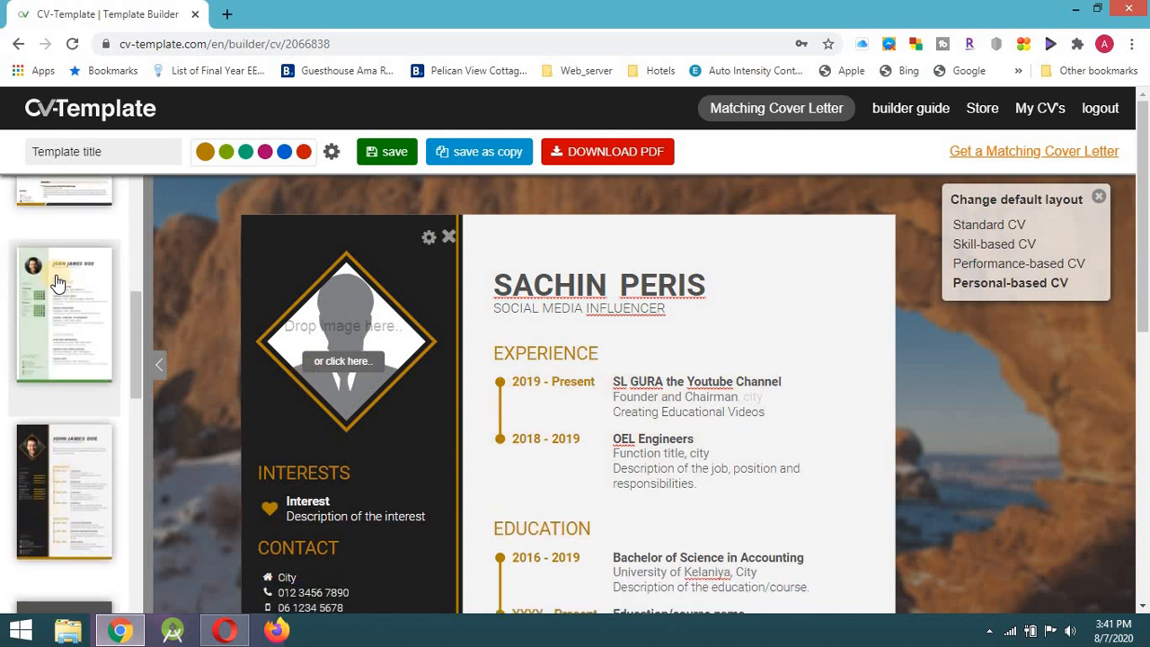
left_click(57, 283)
scroll(471, 431, "down", 2)
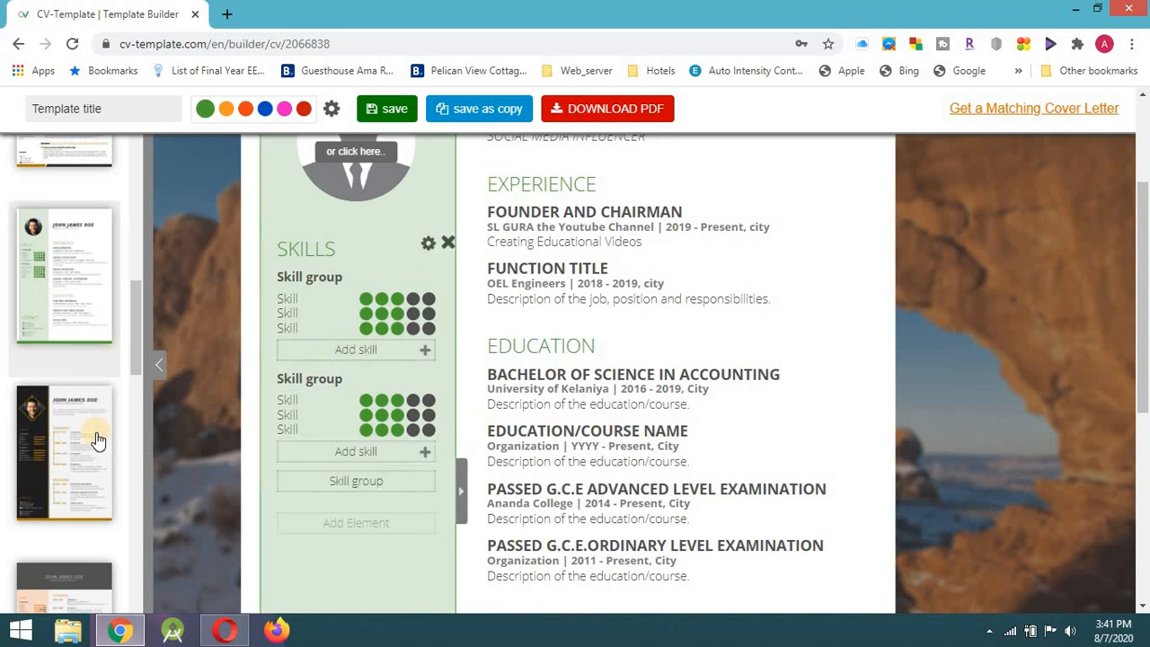
left_click(72, 446)
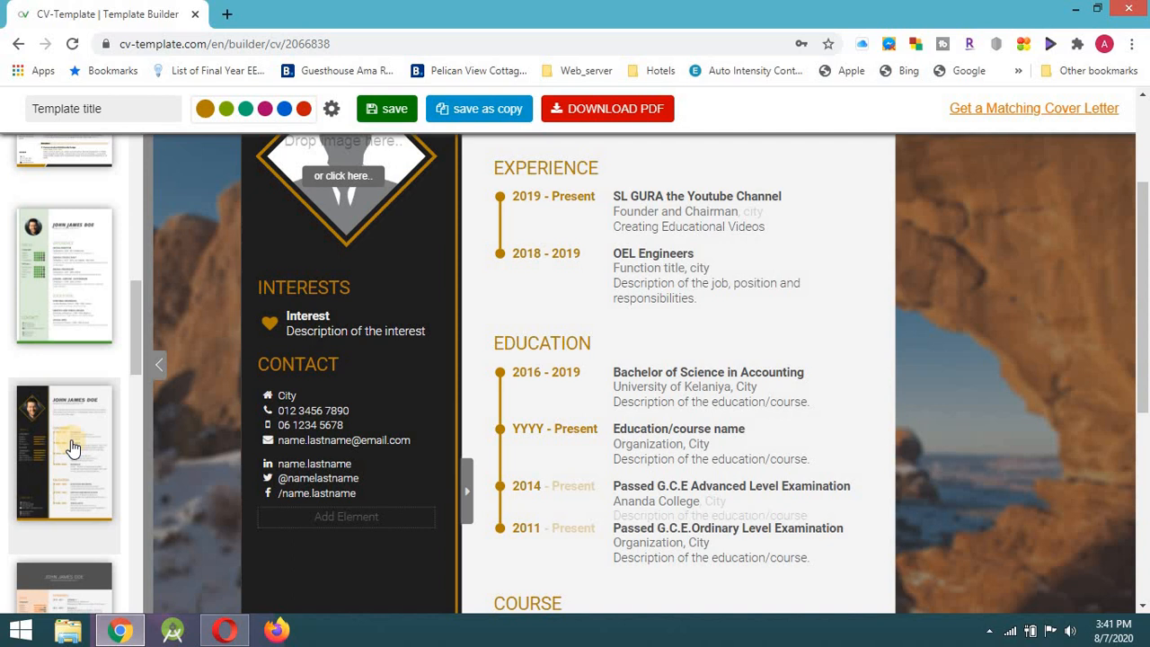
scroll(389, 400, "up", 3)
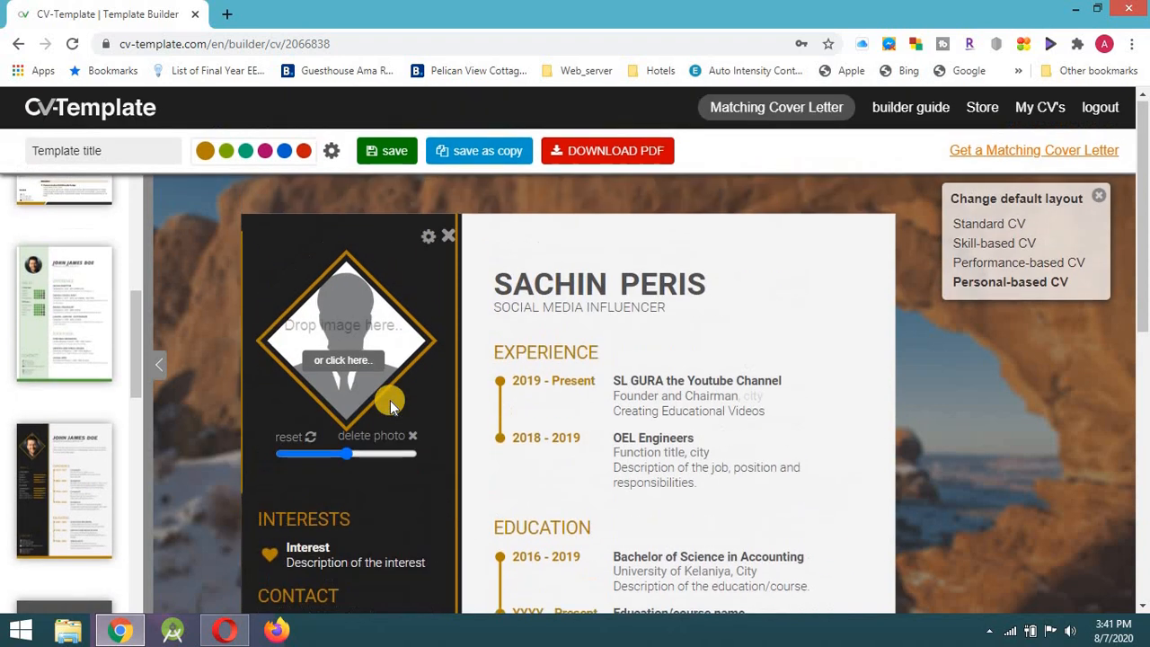
Download the CV as my-cv.pdf and open the downloaded file.
left_click(615, 154)
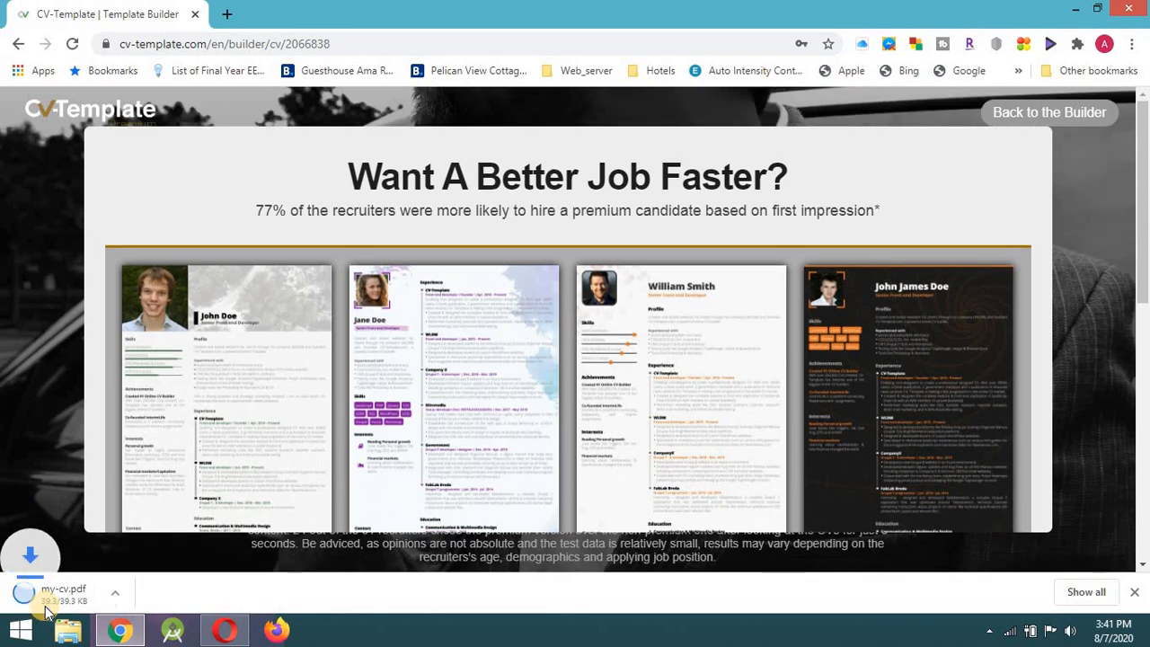
left_click(60, 607)
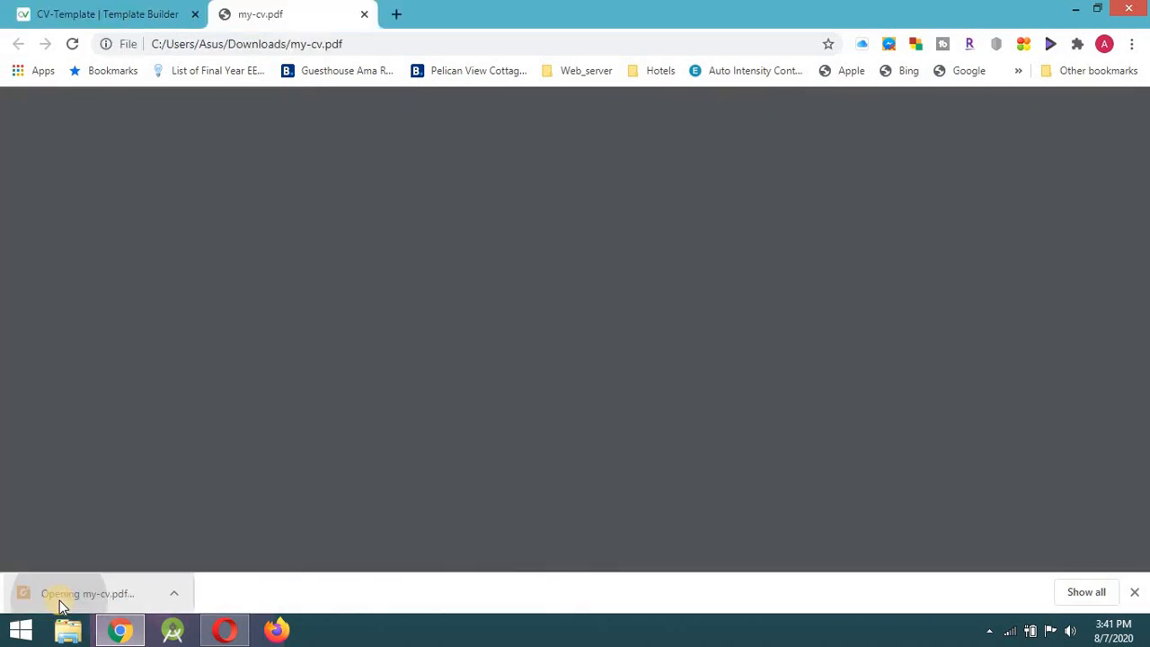
Scroll through my-cv.pdf in the viewer and return to the top of the page.
scroll(553, 332, "down", 5)
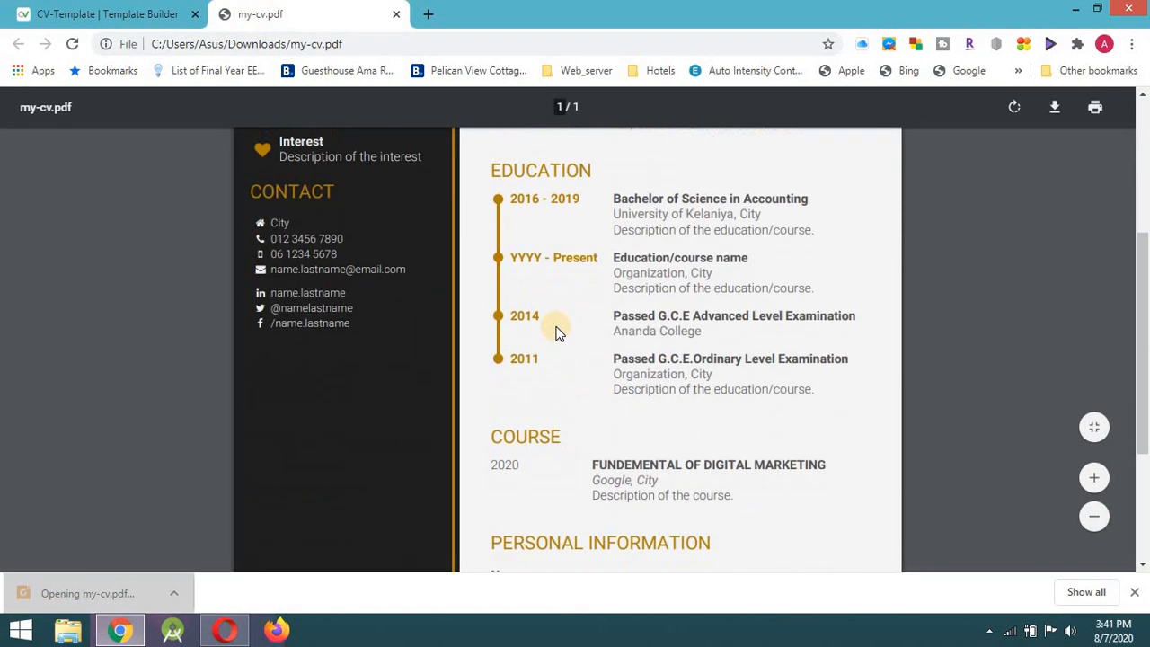
scroll(554, 328, "up", 8)
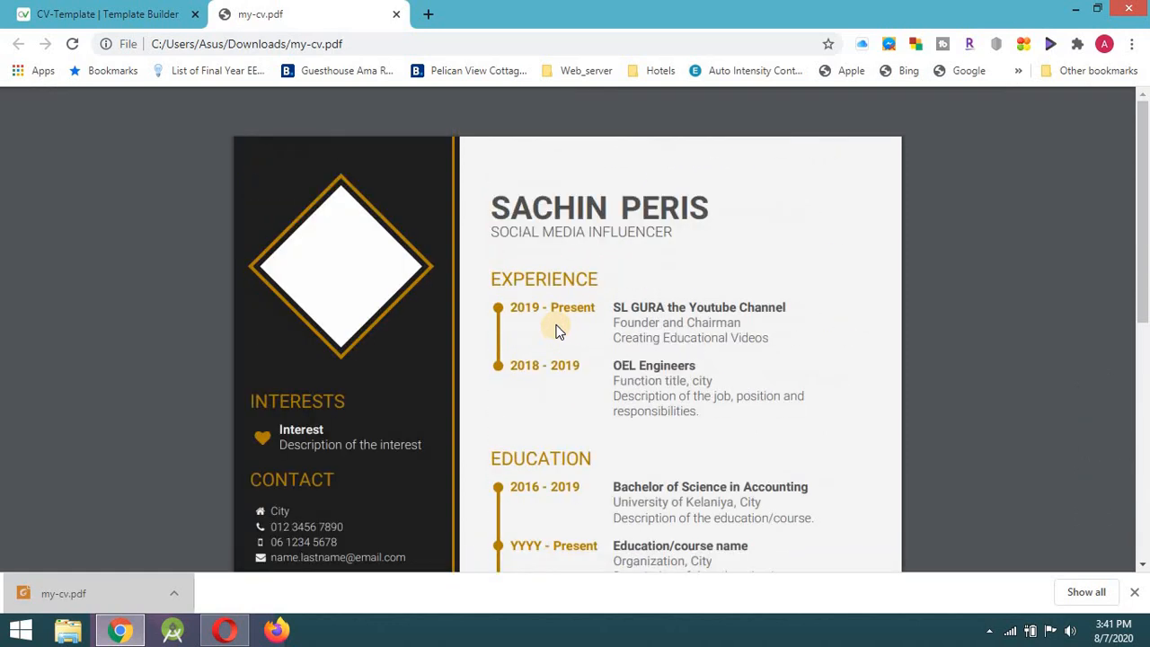